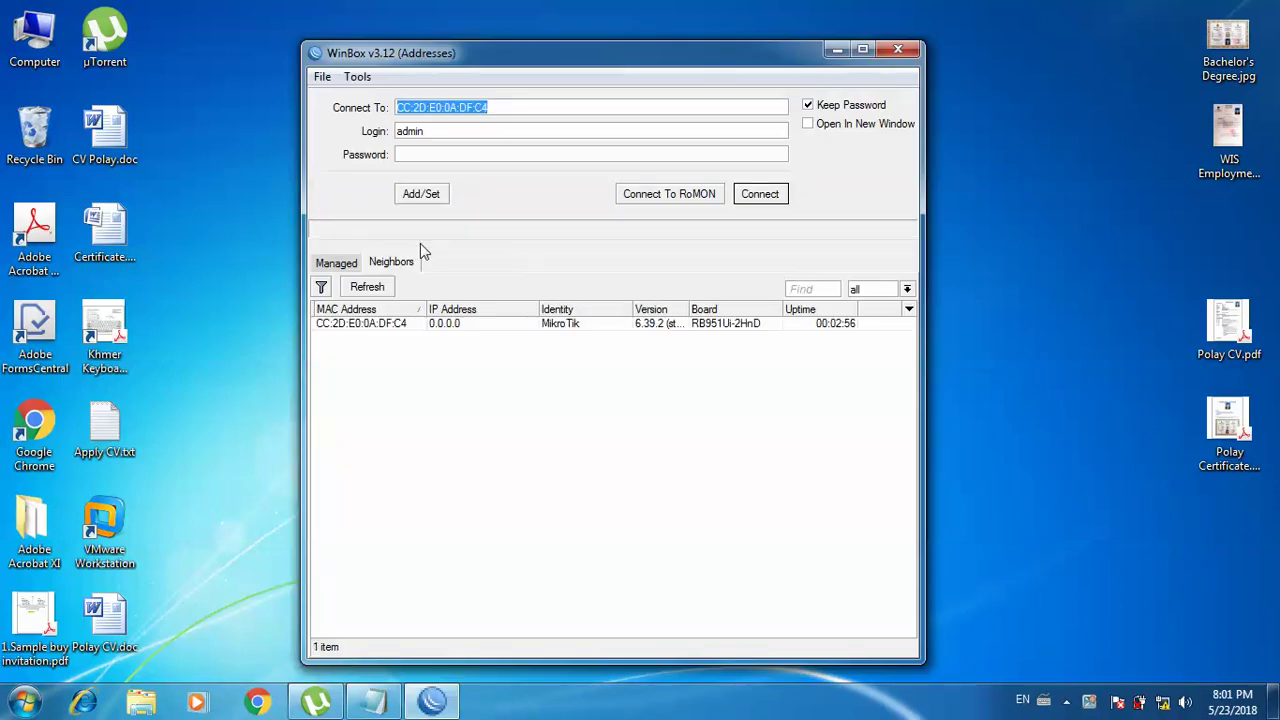
Connect to the neighboring MikroTik router with the admin login and close the PPP window that is already open
left_click(392, 330)
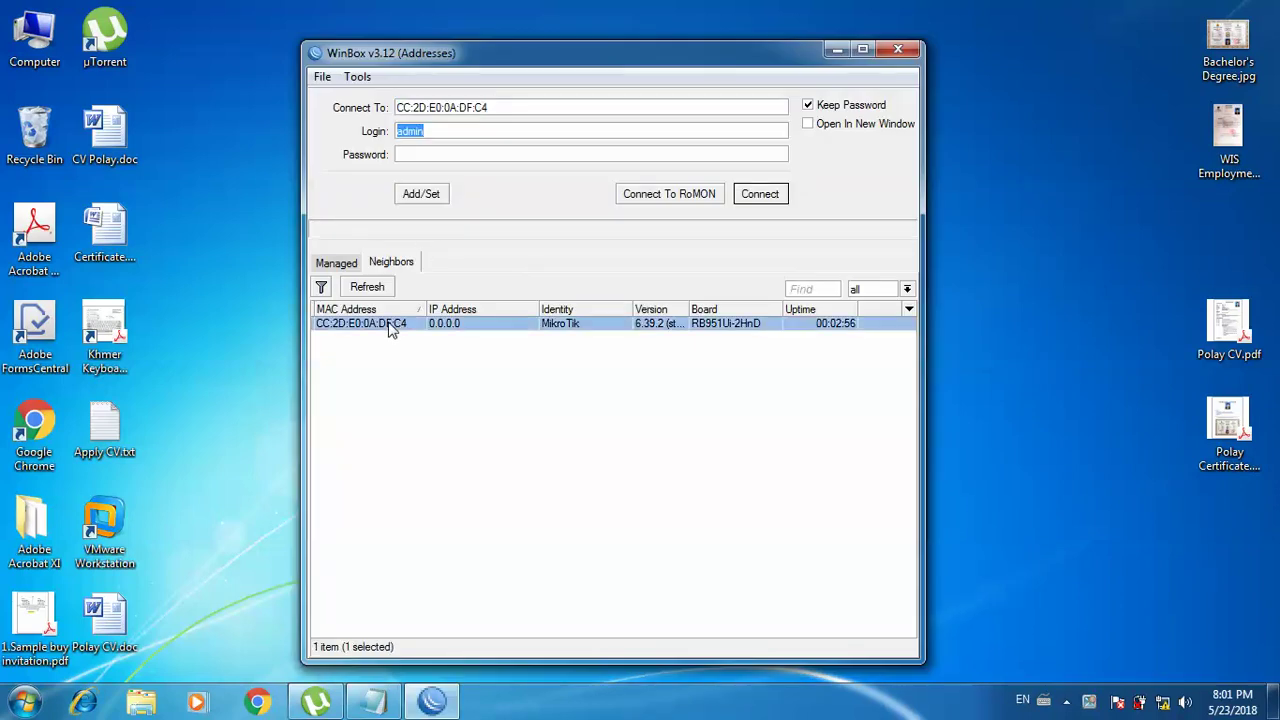
left_click(750, 195)
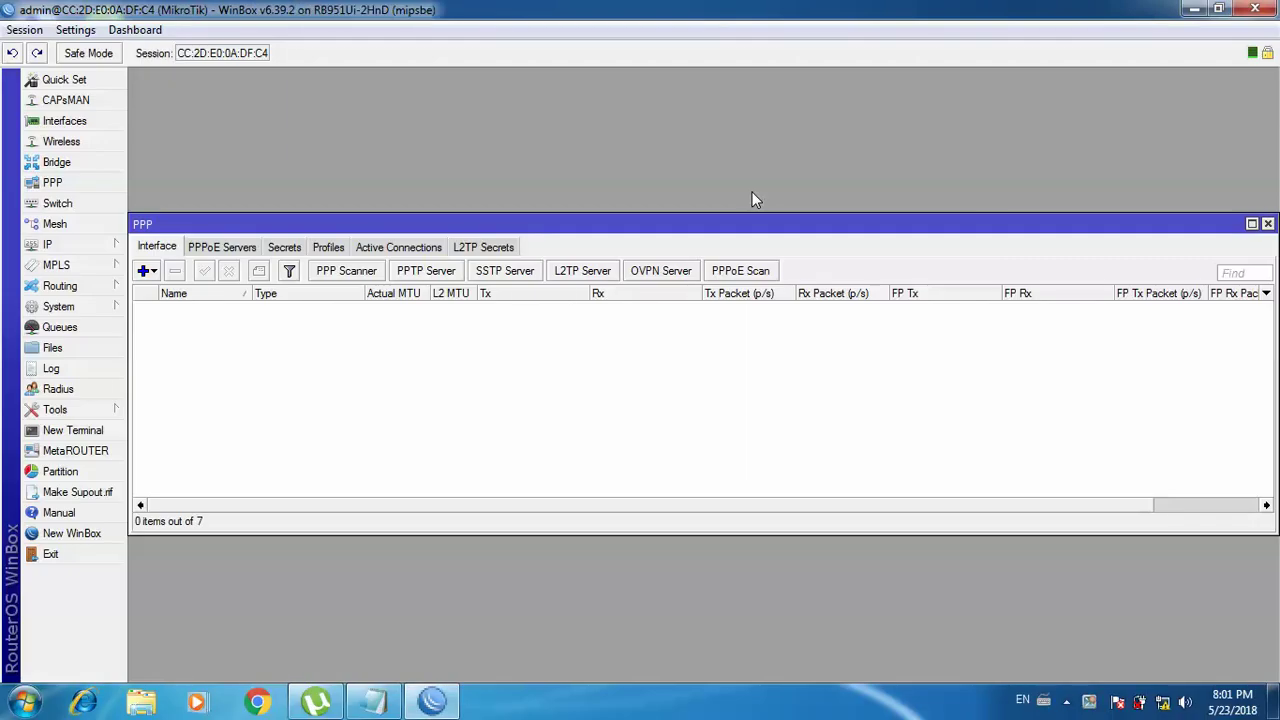
left_click(1267, 224)
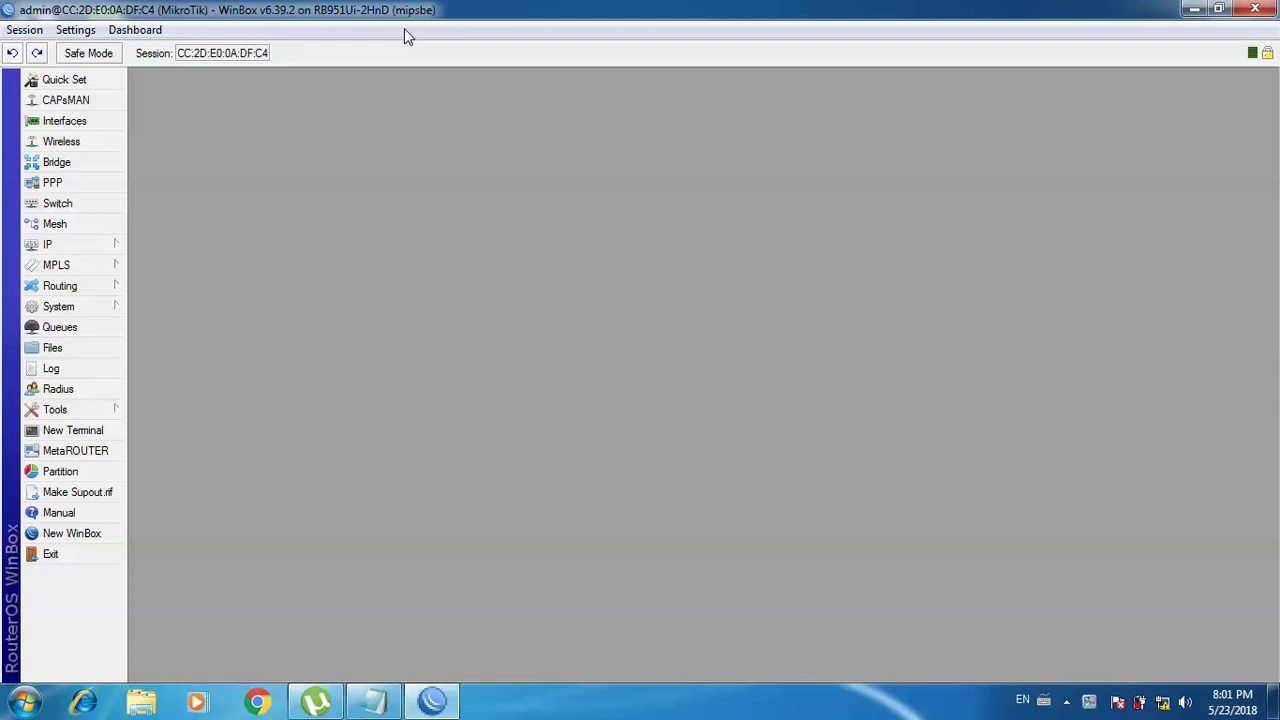
Start a new PPPoE Client interface in the PPP settings
left_click(57, 184)
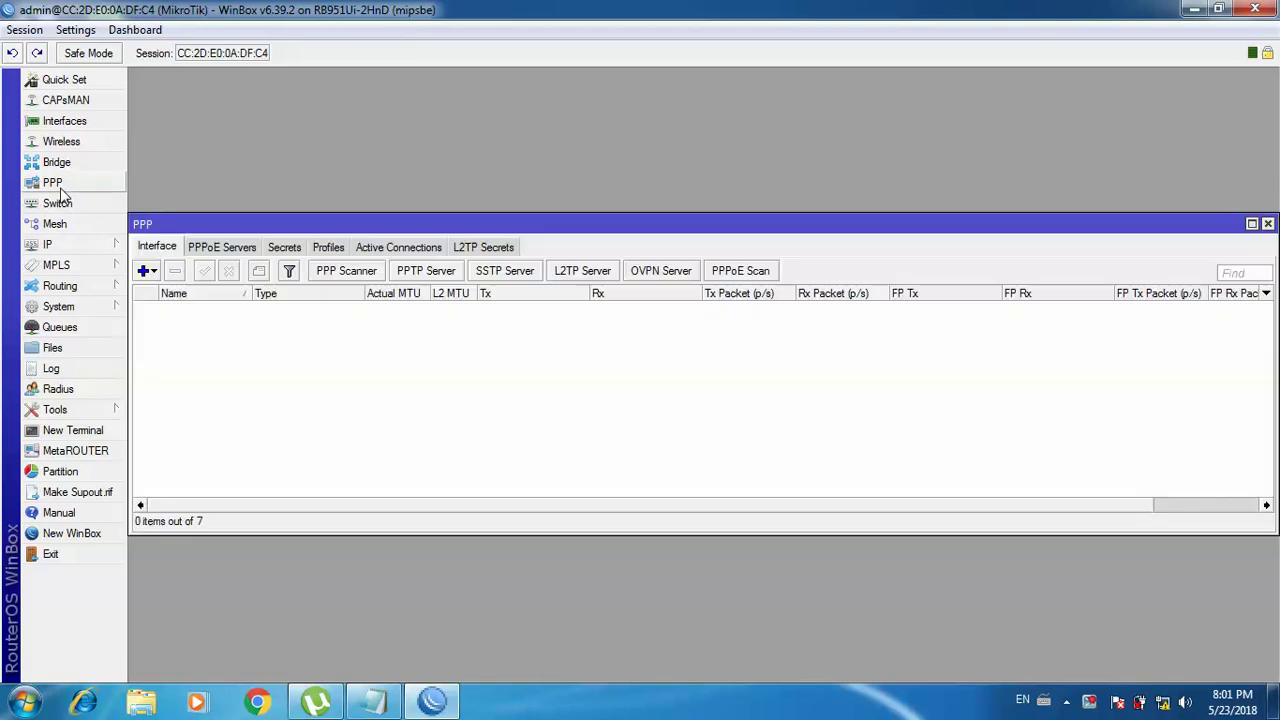
left_click(146, 272)
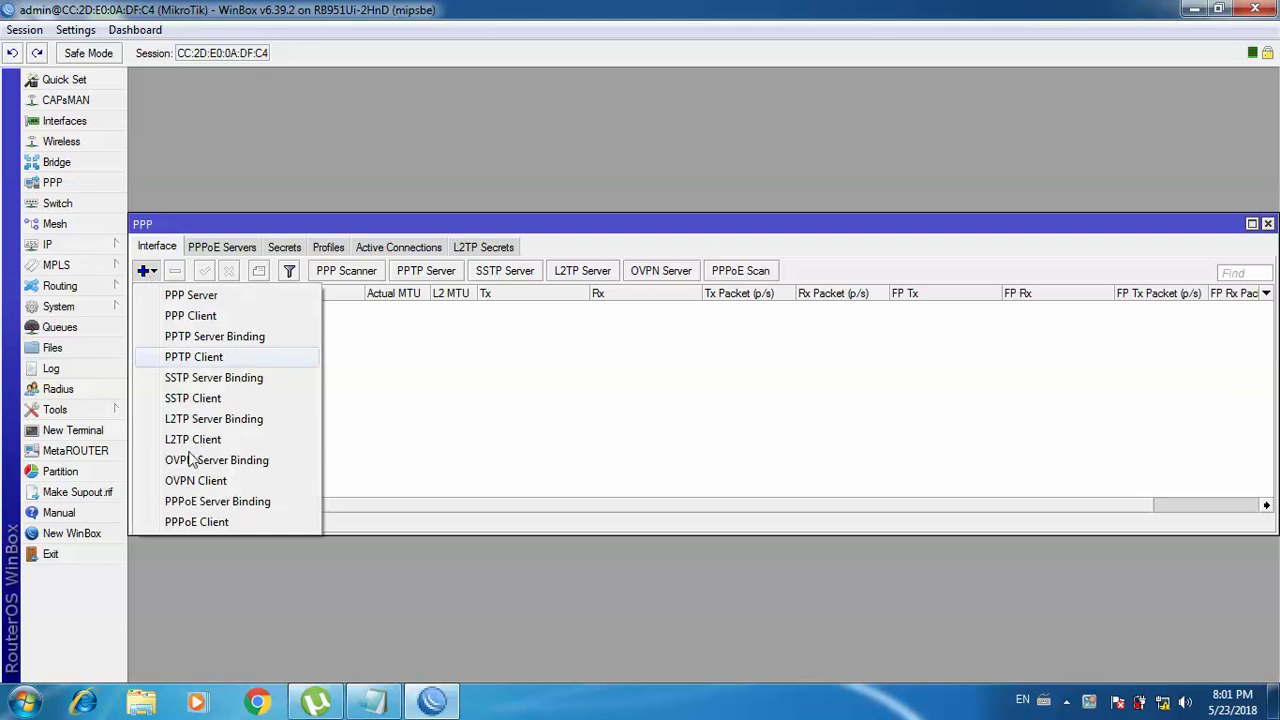
left_click(195, 522)
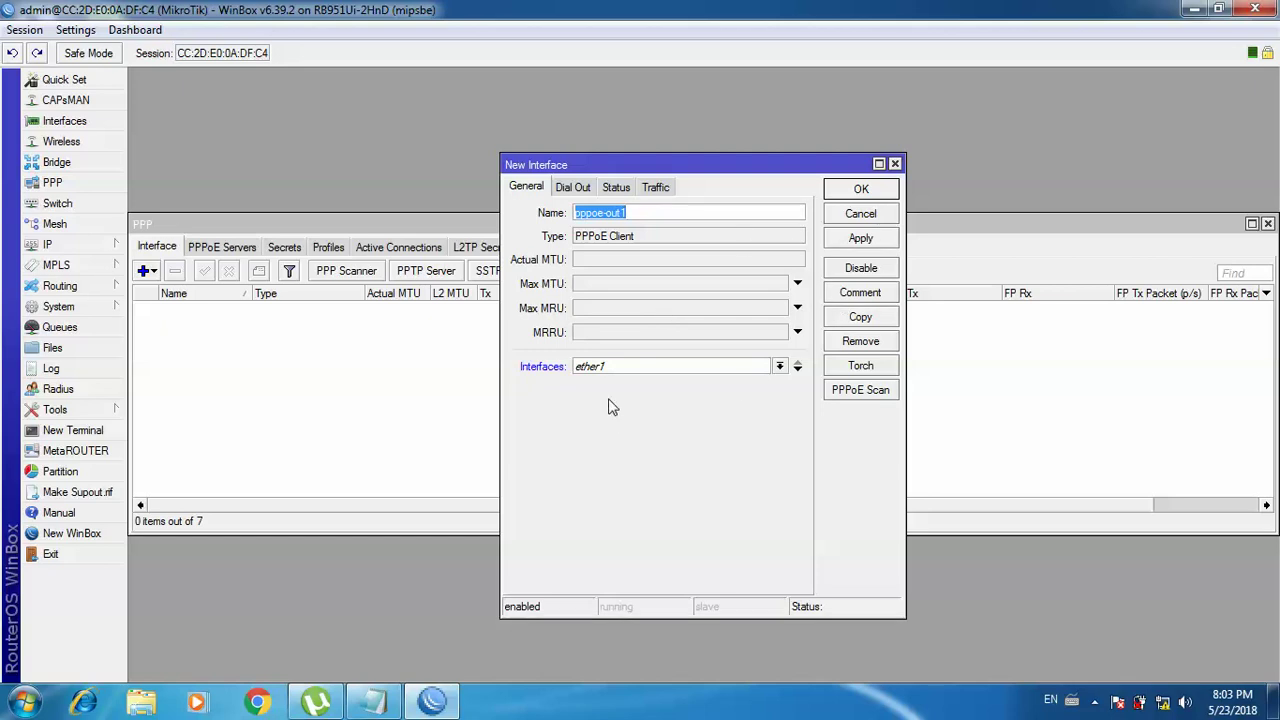
Enter the dial-out user name and password for the new PPPoE client on ether1 and save the interface
left_click(568, 188)
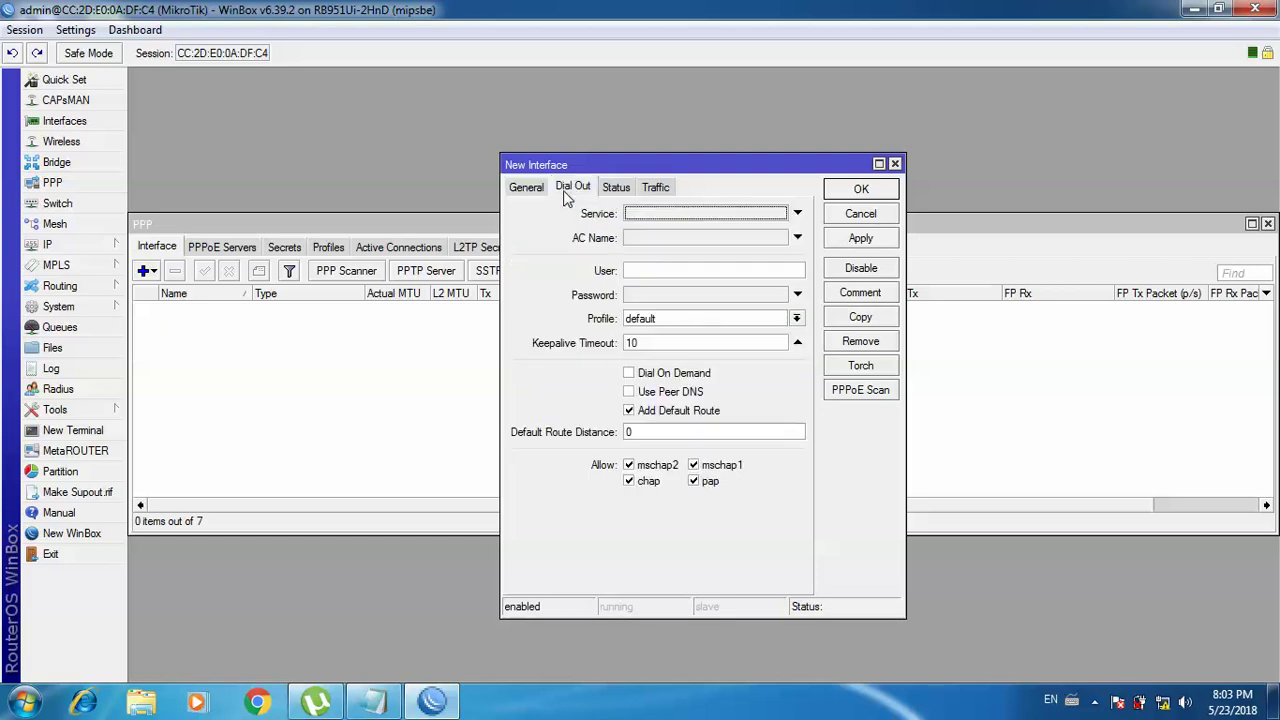
left_click(633, 270)
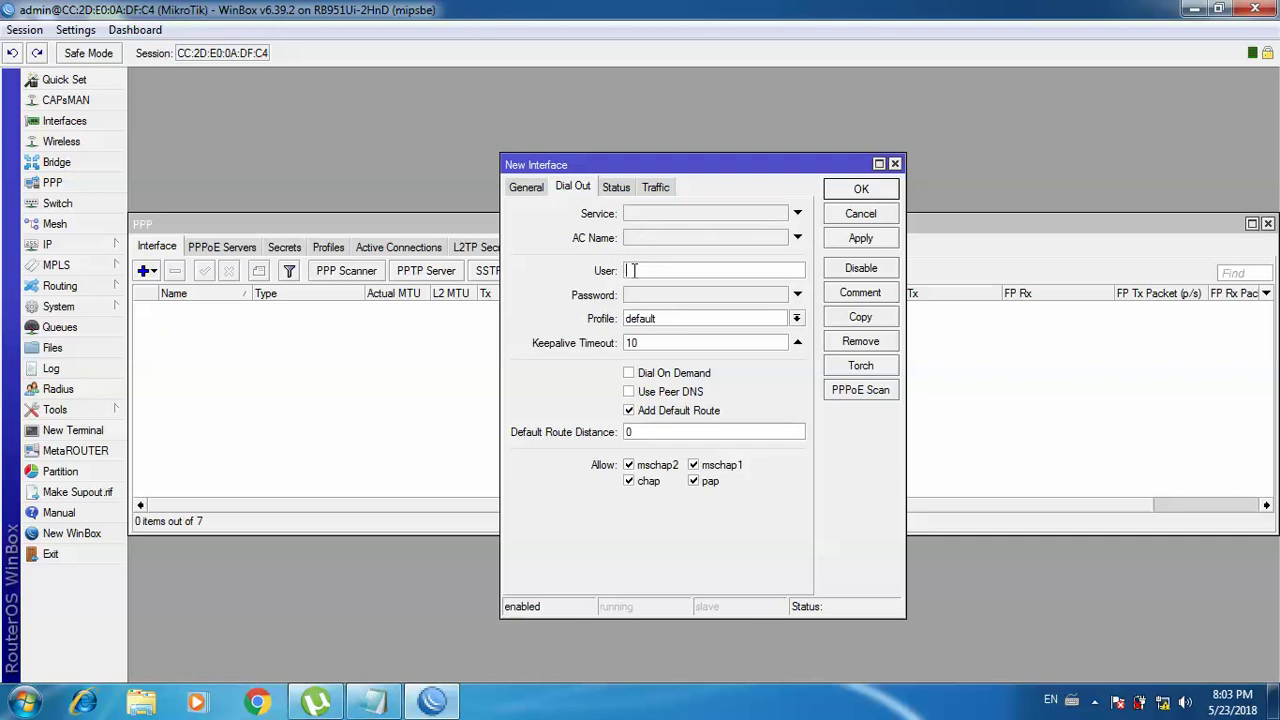
type("ty@home")
left_click(635, 299)
type("**")
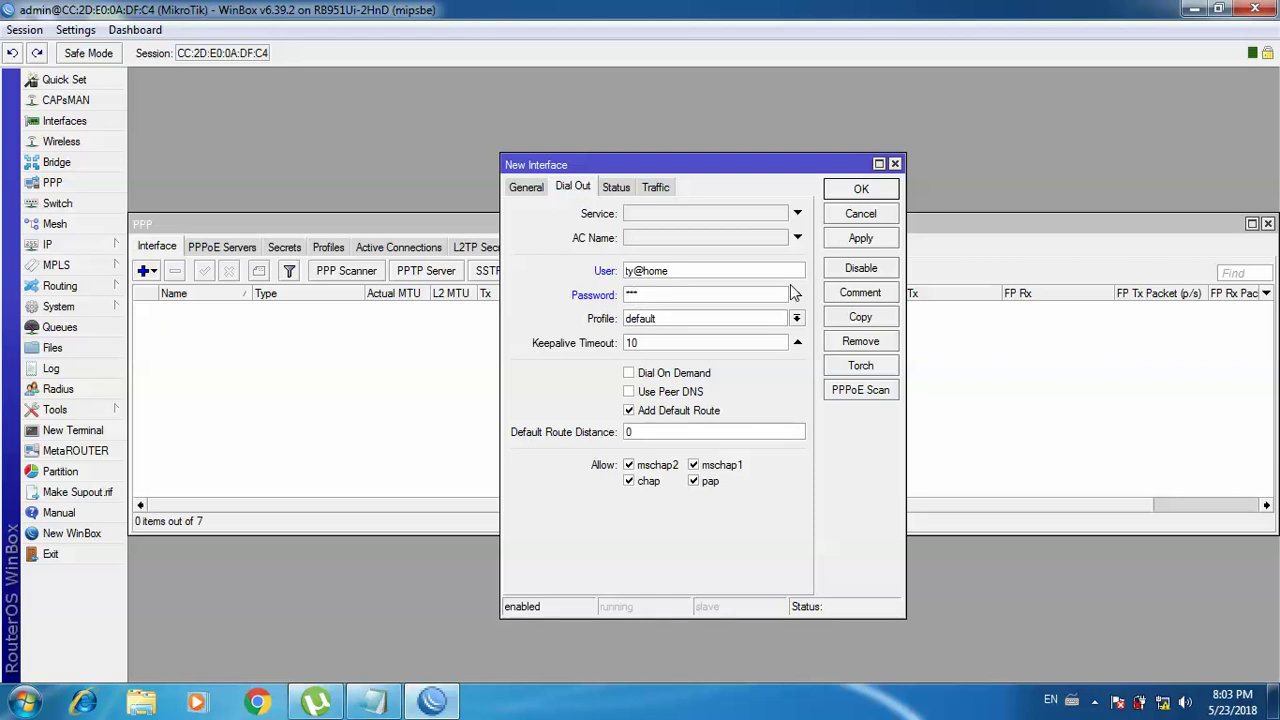
left_click(863, 243)
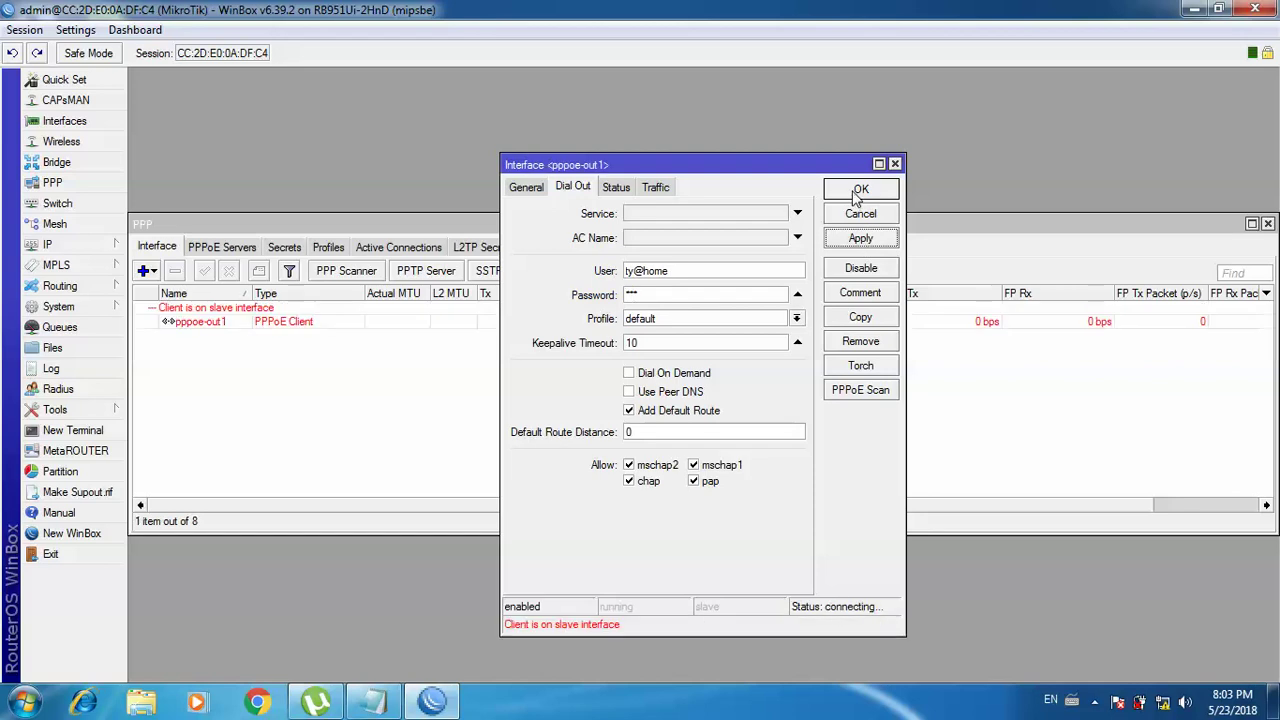
left_click(855, 194)
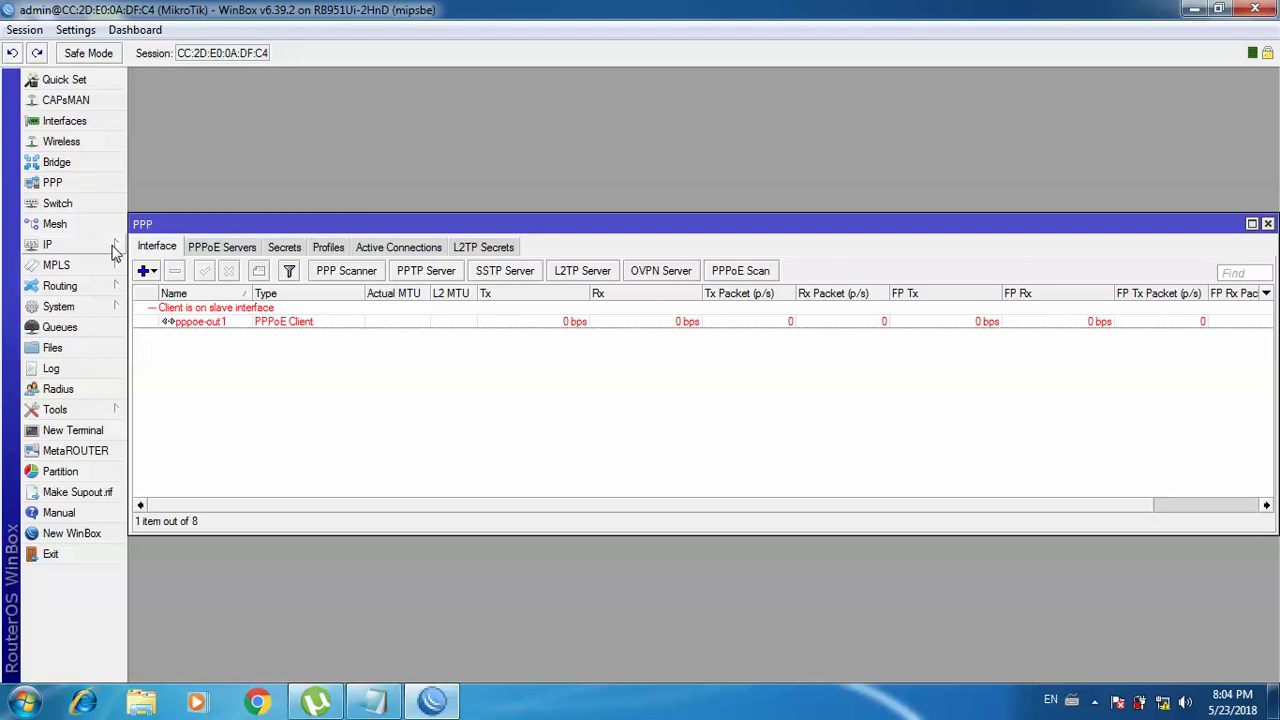
Examine the bridge and interface lists and the Master Port choices of ether3, leaving its settings as they are
left_click(70, 163)
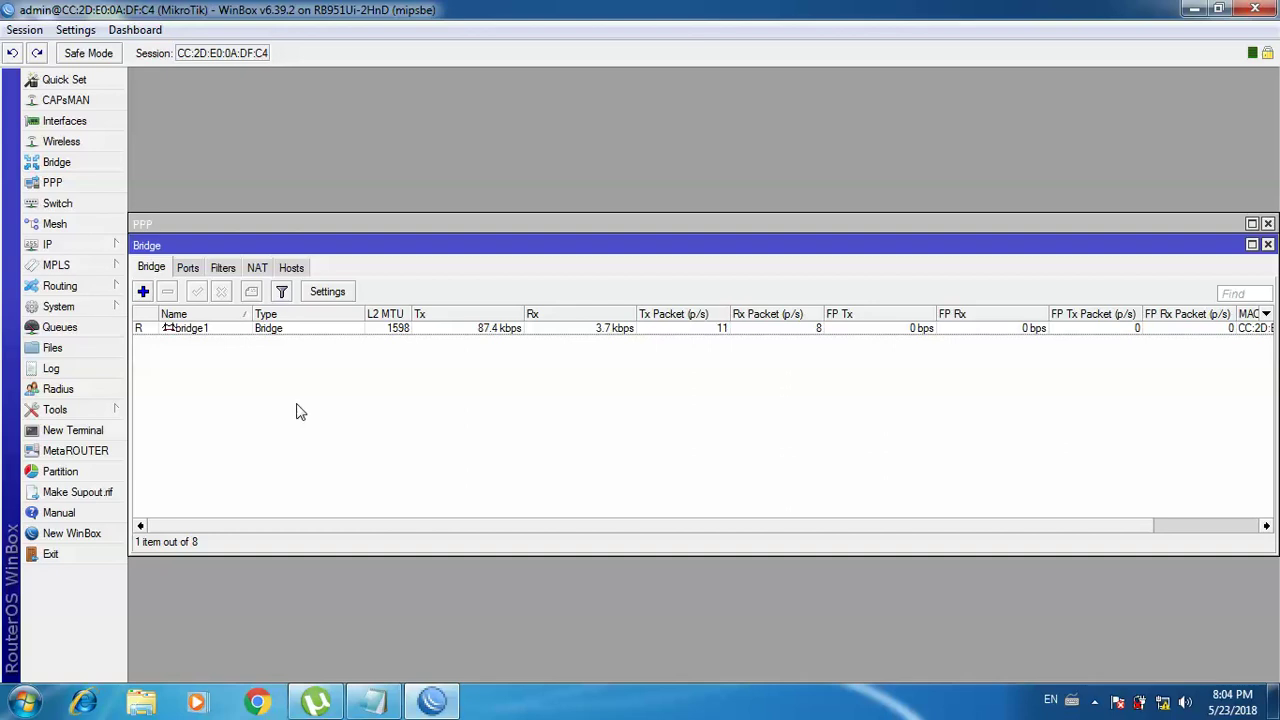
left_click(91, 120)
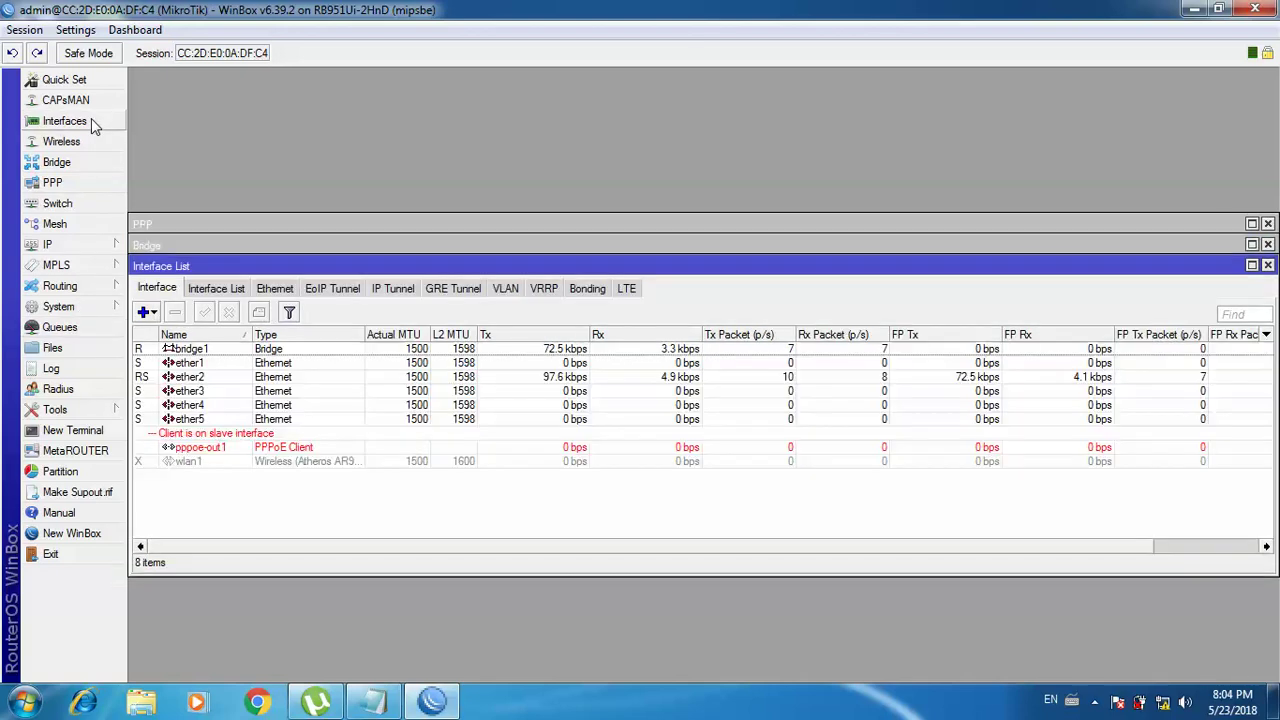
left_click(209, 392)
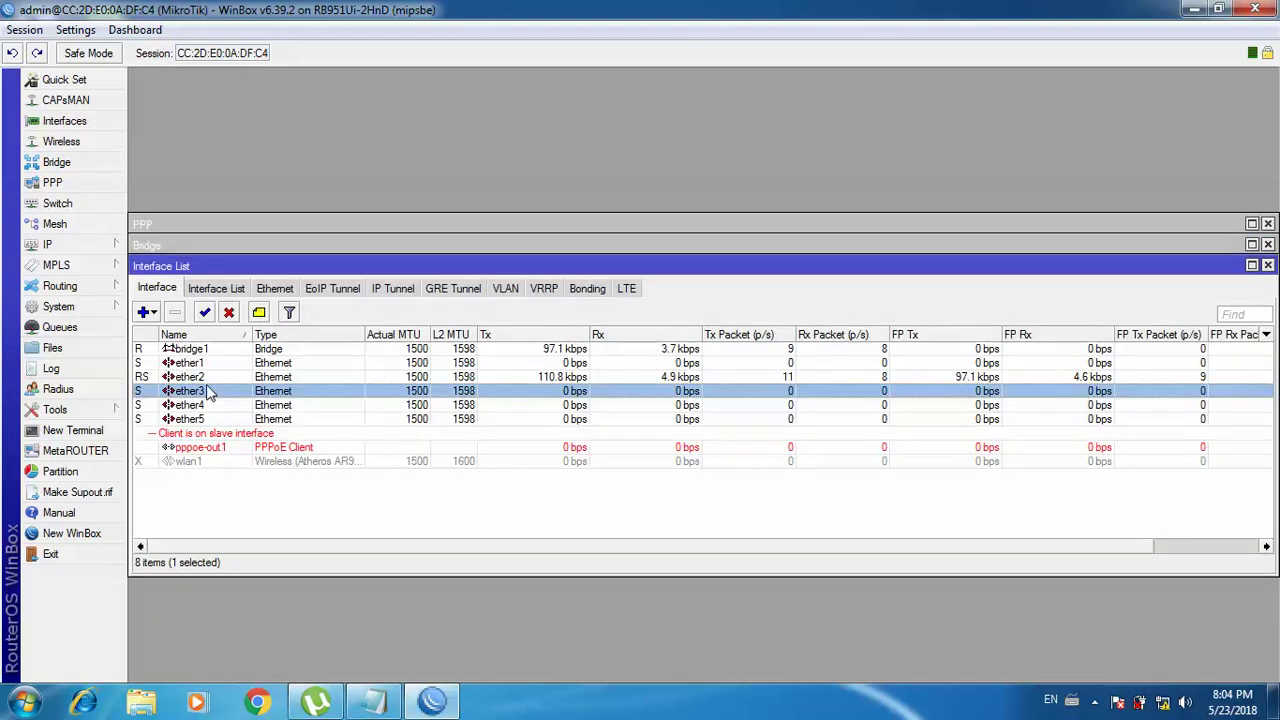
double_click(209, 392)
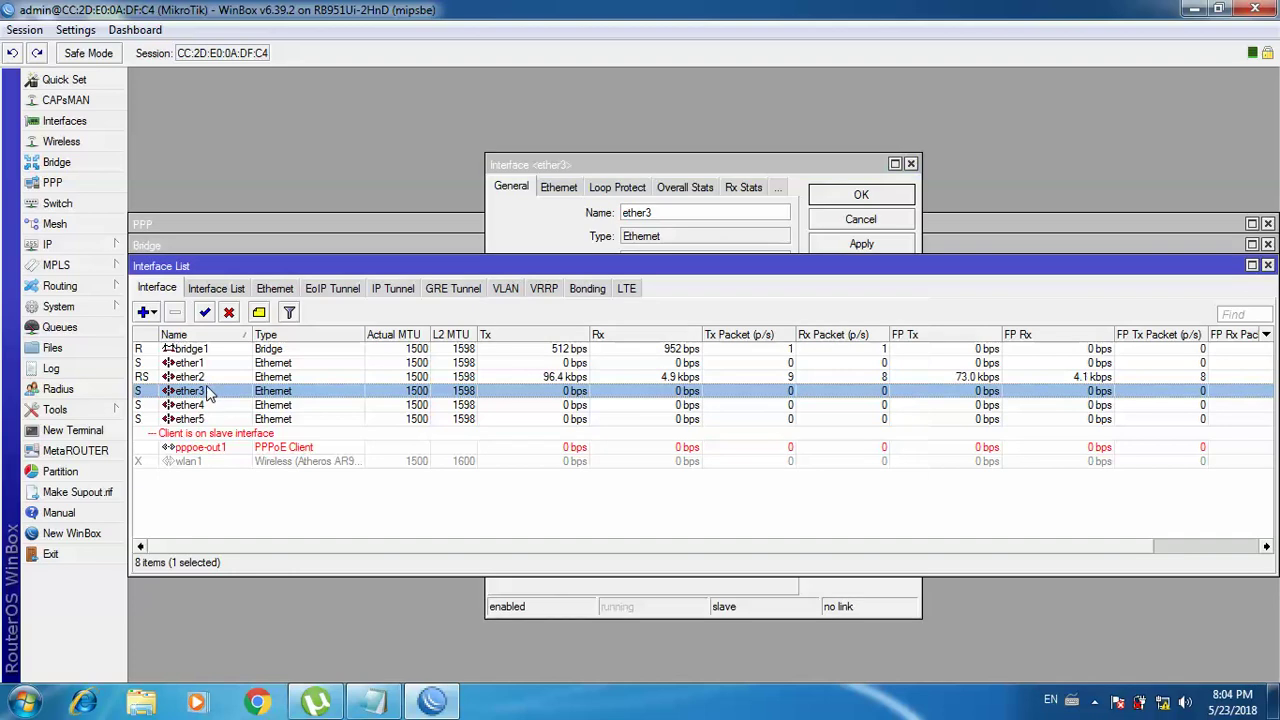
left_click(537, 168)
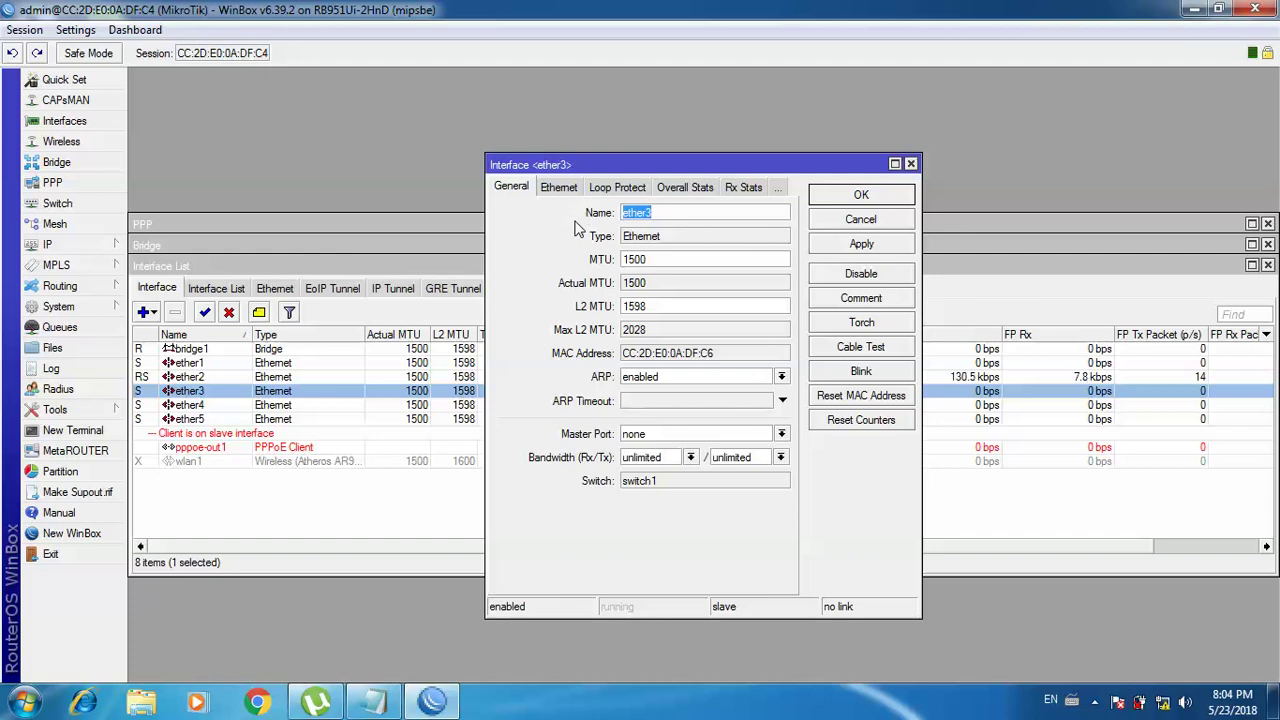
left_click(710, 435)
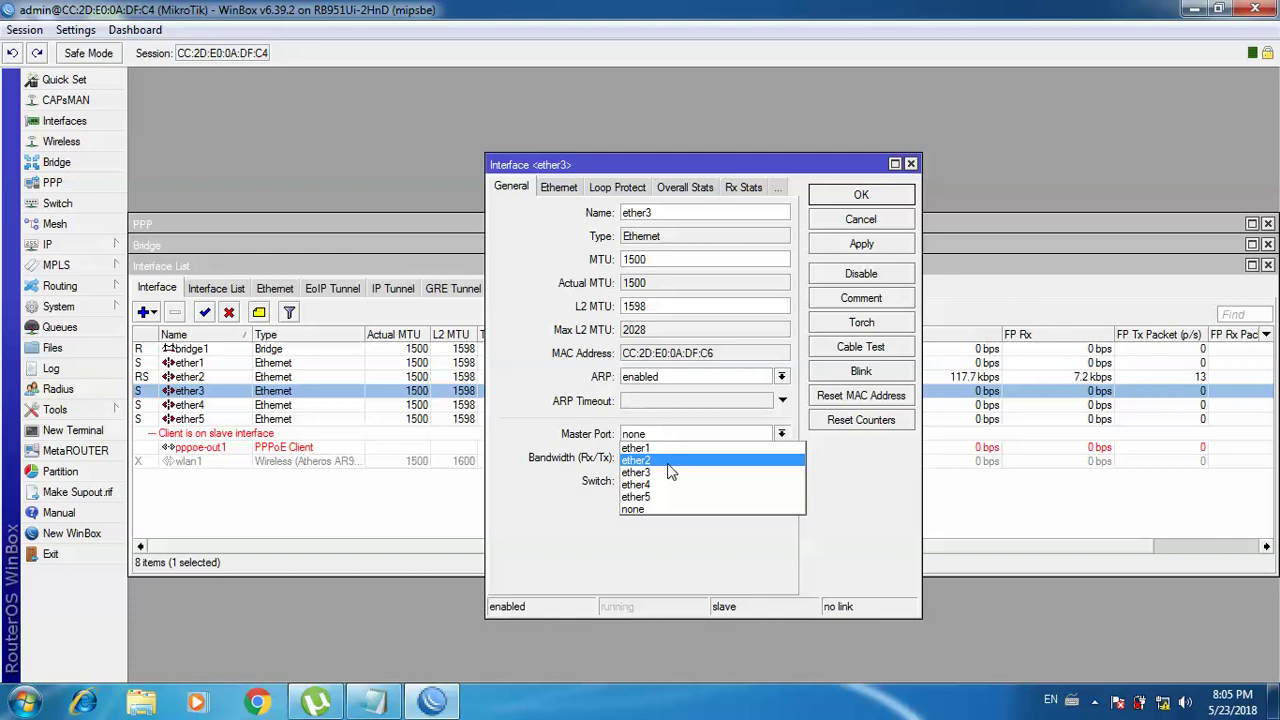
left_click(911, 165)
left_click(911, 165)
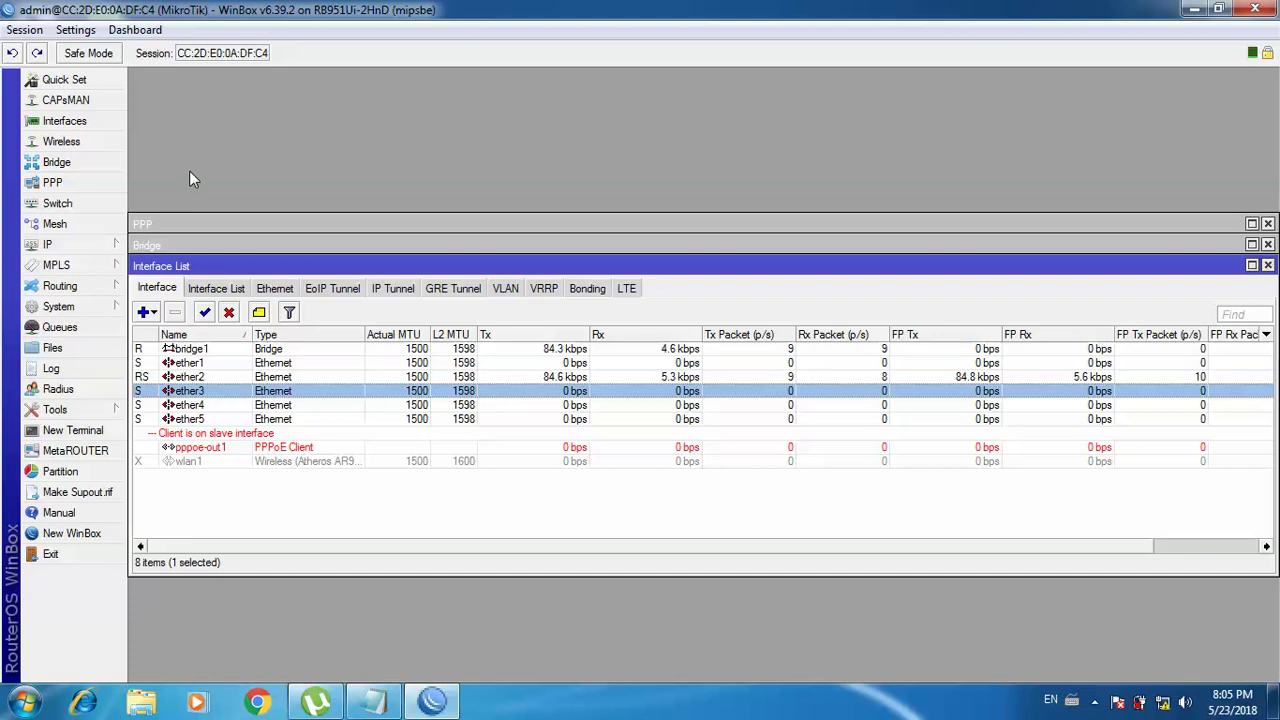
Create a new bridge interface named LAN
left_click(79, 166)
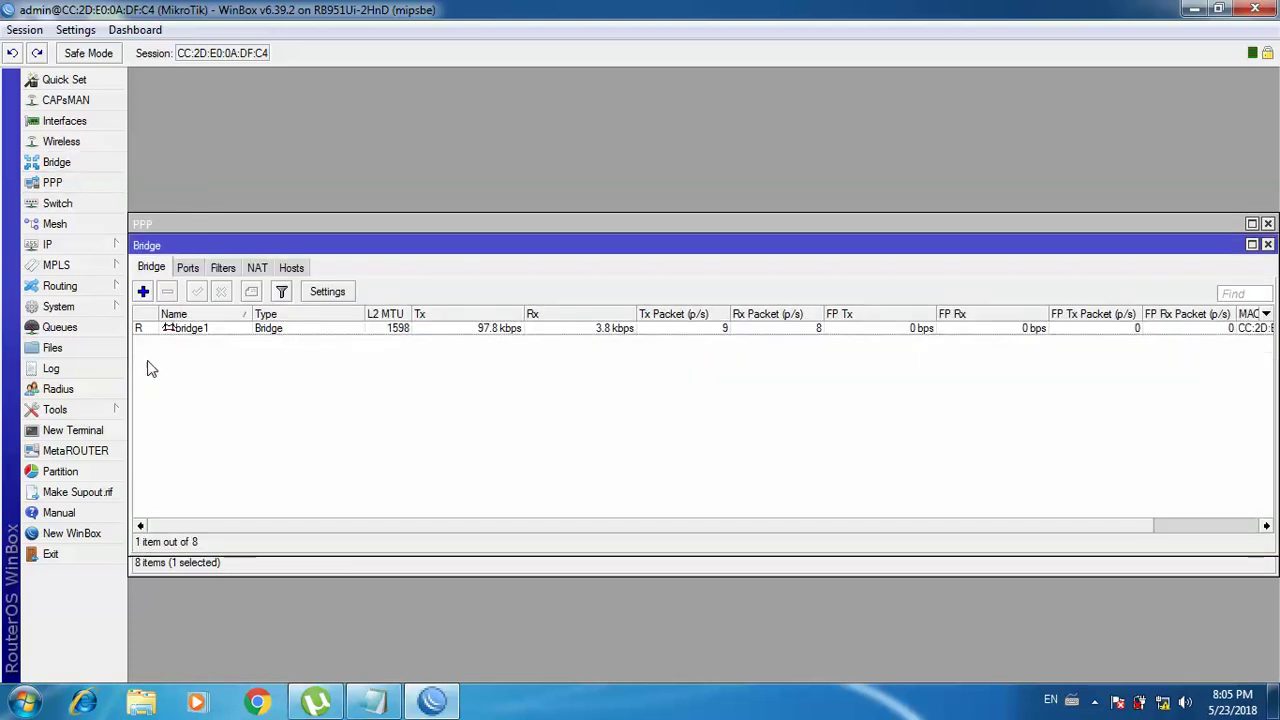
left_click(143, 292)
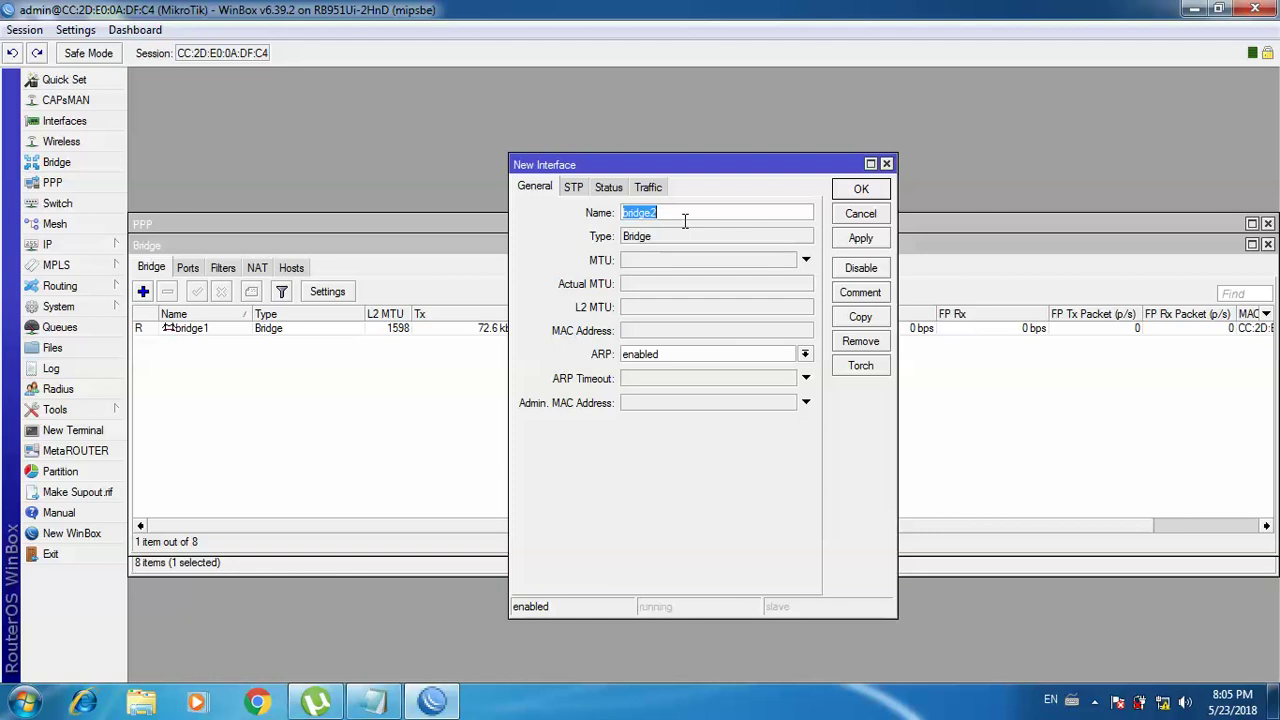
key("BackSpace")
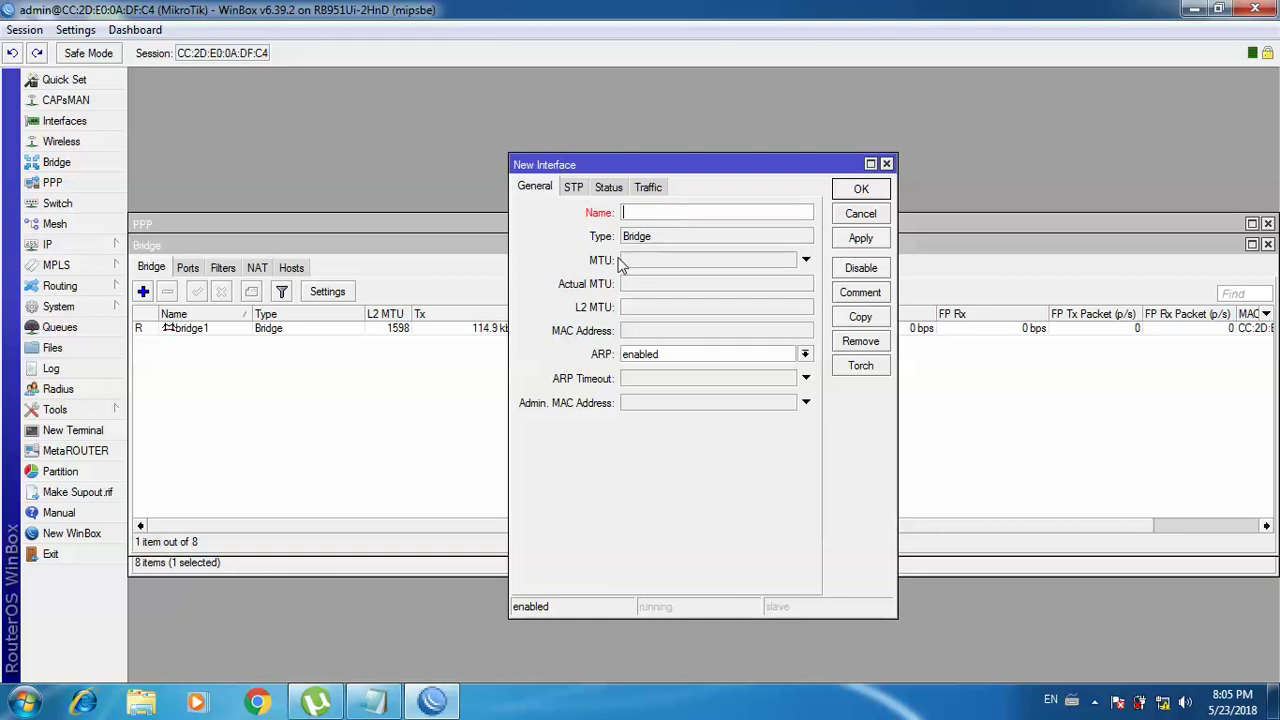
type("LAN")
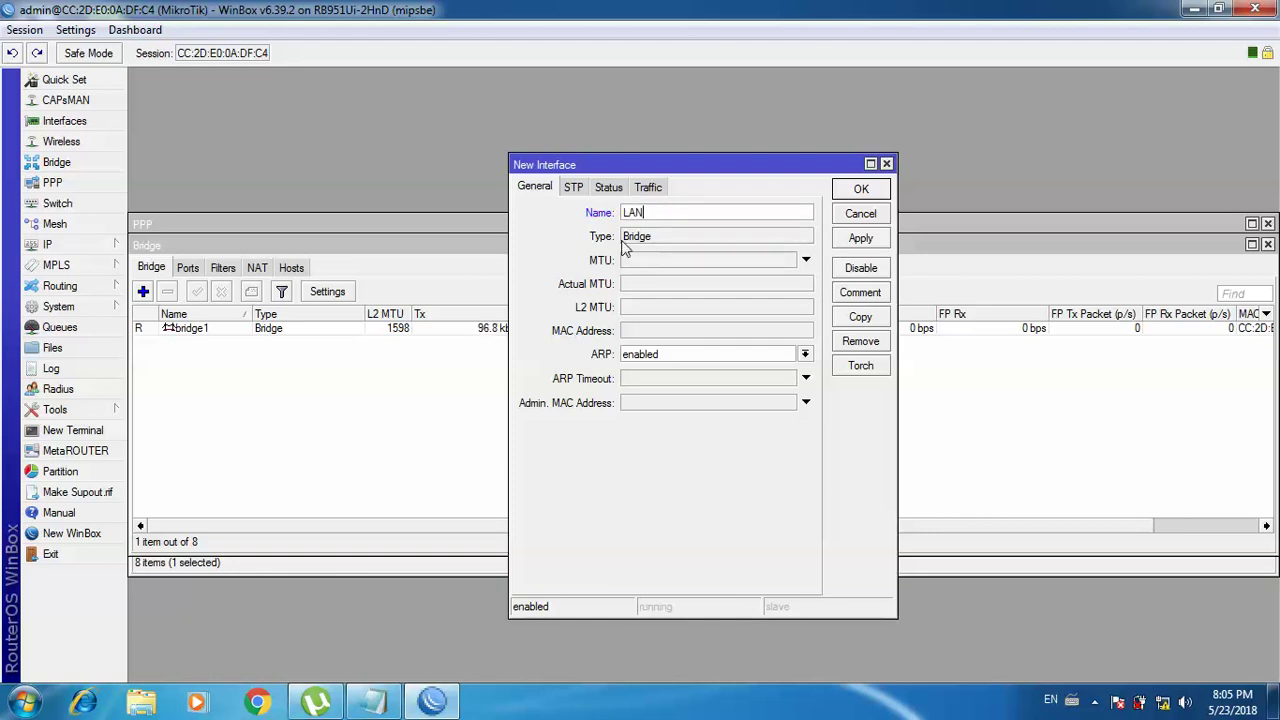
left_click(864, 243)
left_click(857, 188)
Remove the old bridge1 from the bridge list and reconnect to the router
left_click(273, 344)
left_click(222, 293)
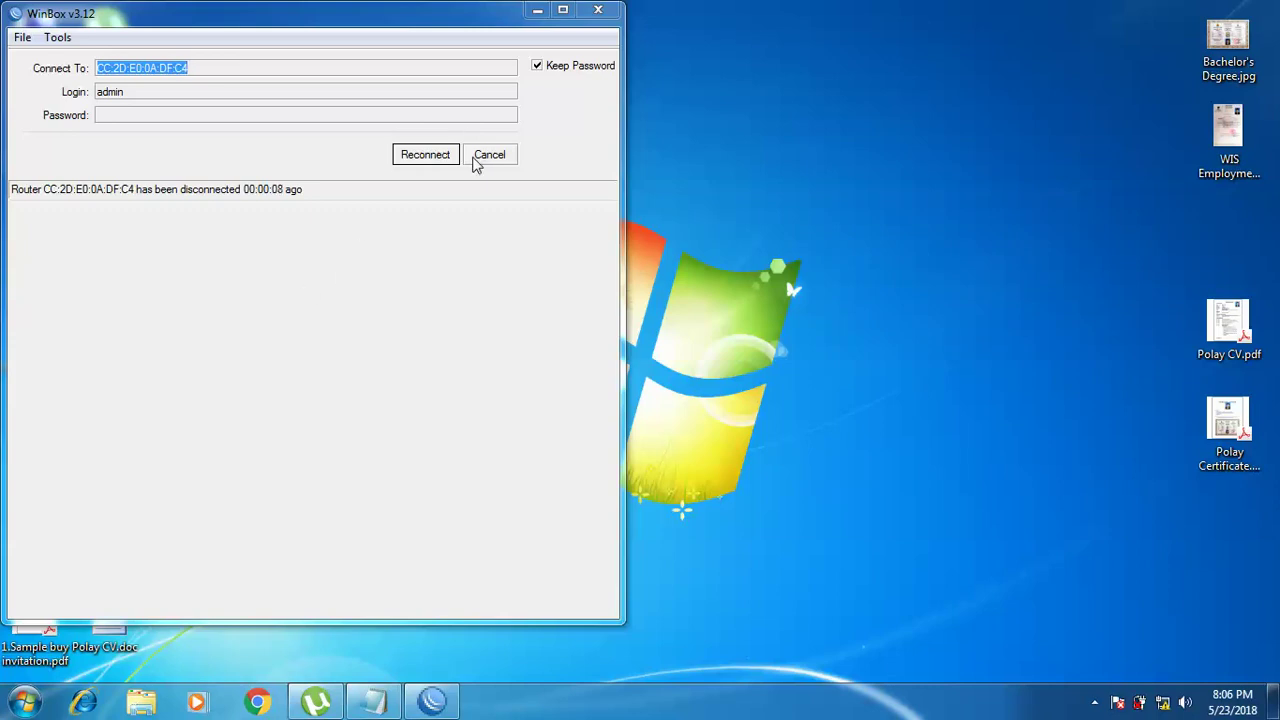
left_click(425, 155)
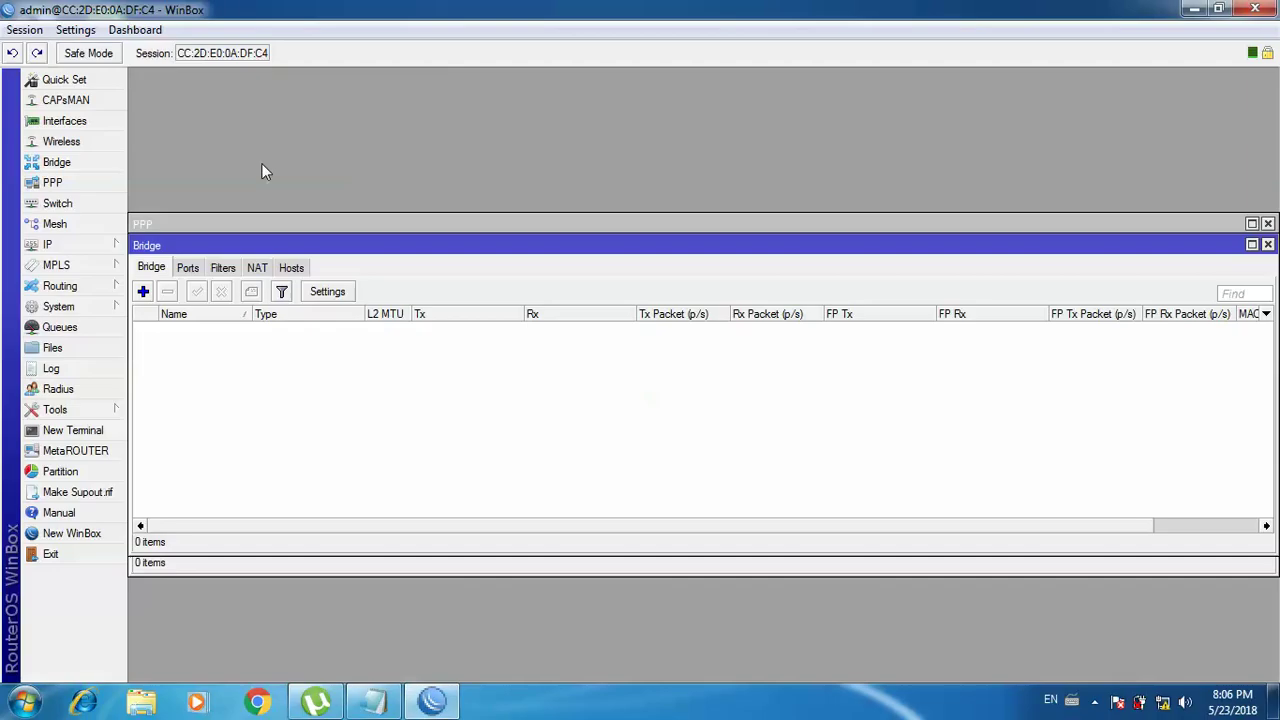
left_click(197, 331)
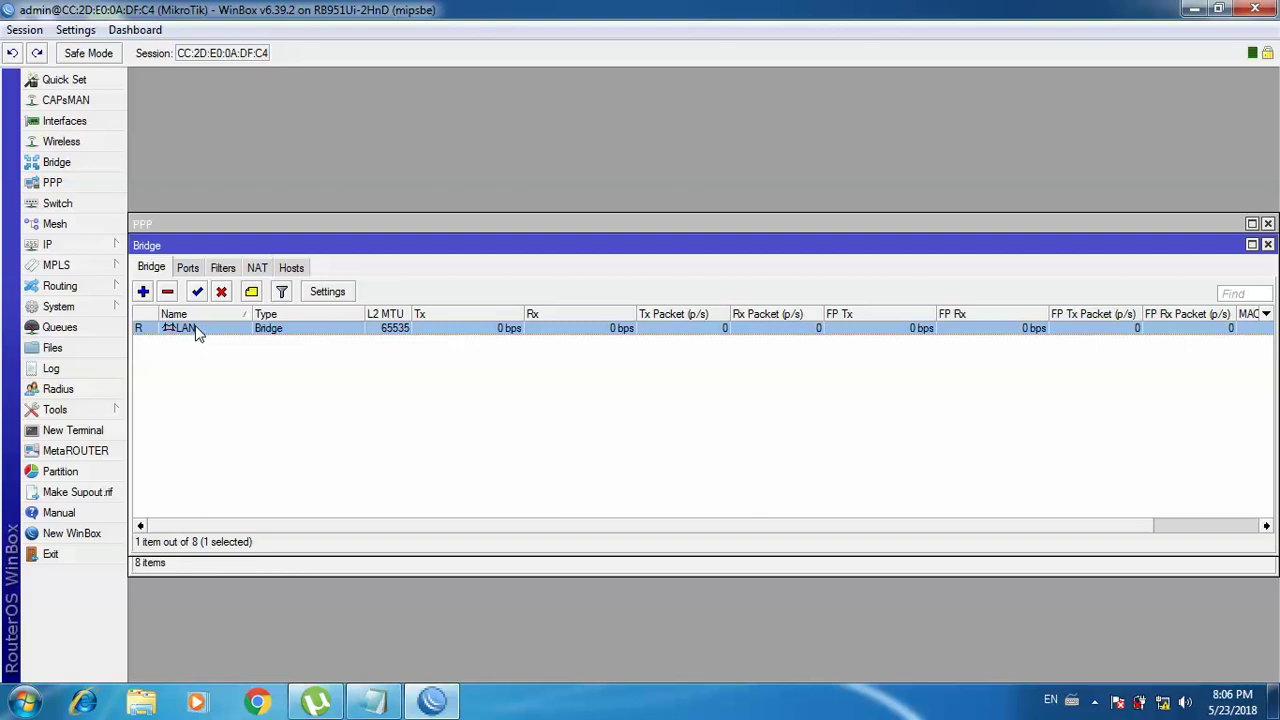
Delete the ether1 entry from the bridge ports
left_click(189, 270)
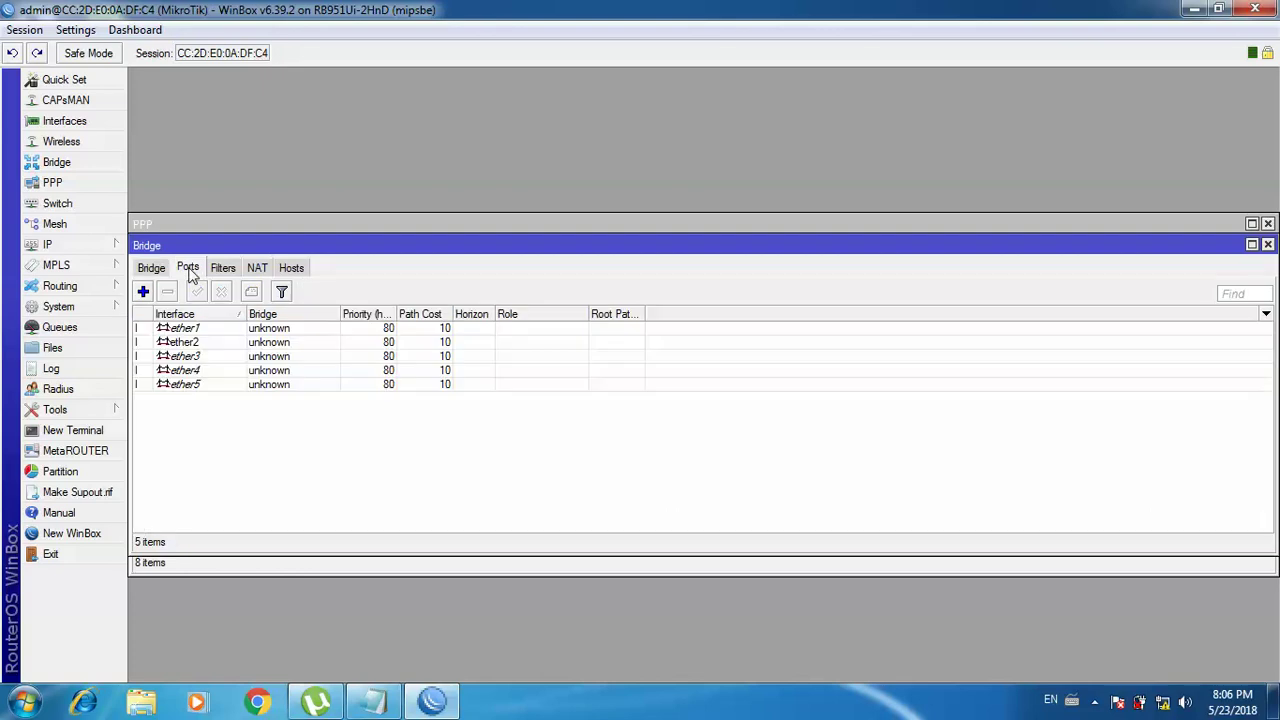
left_click(174, 344)
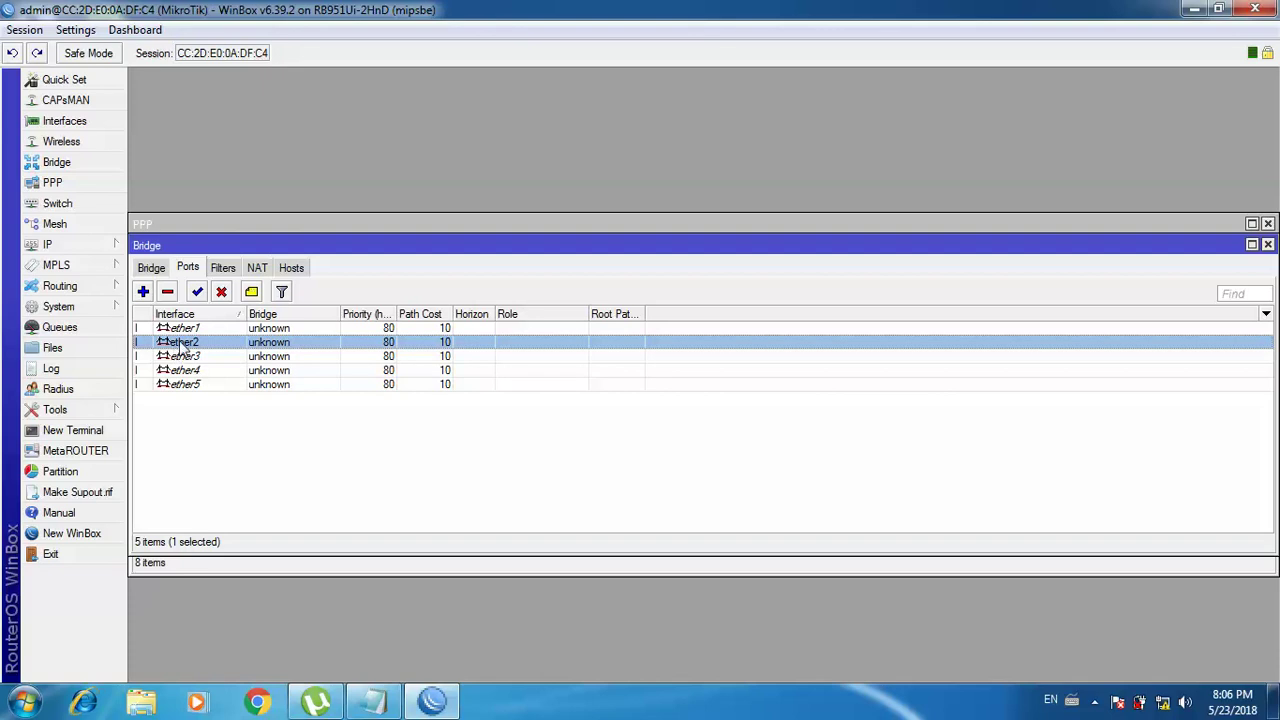
left_click(184, 335)
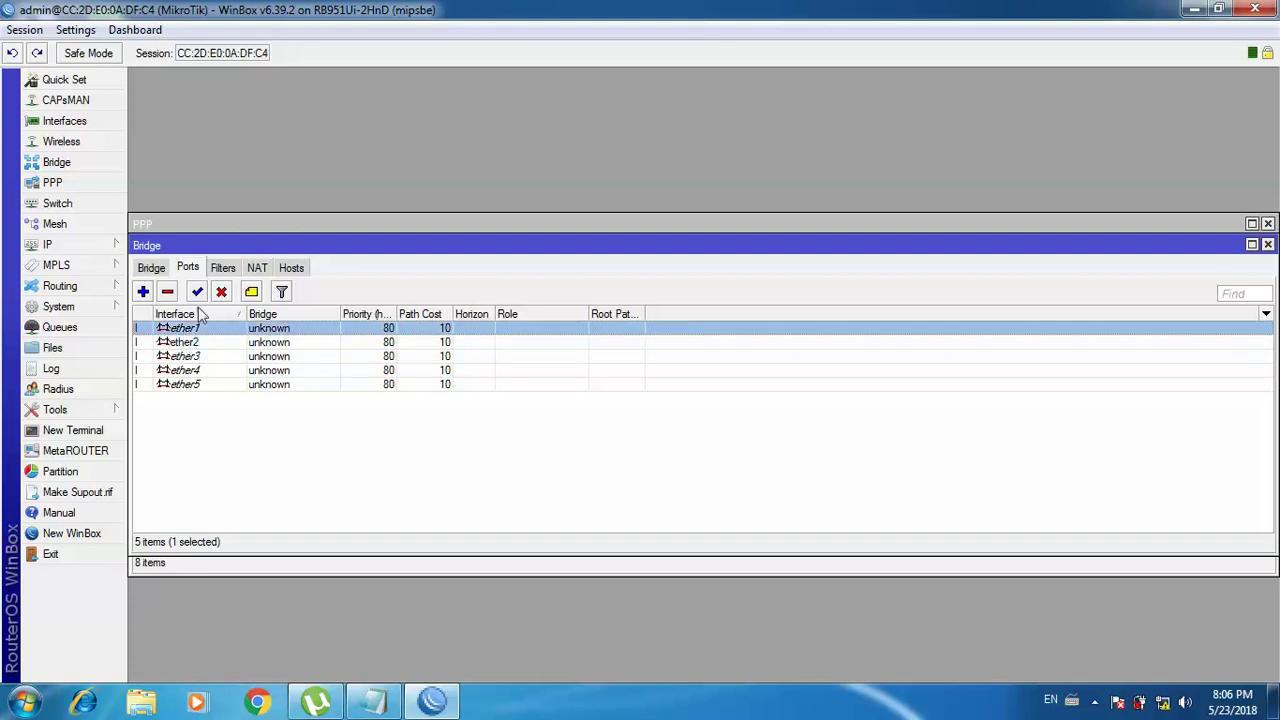
left_click(222, 295)
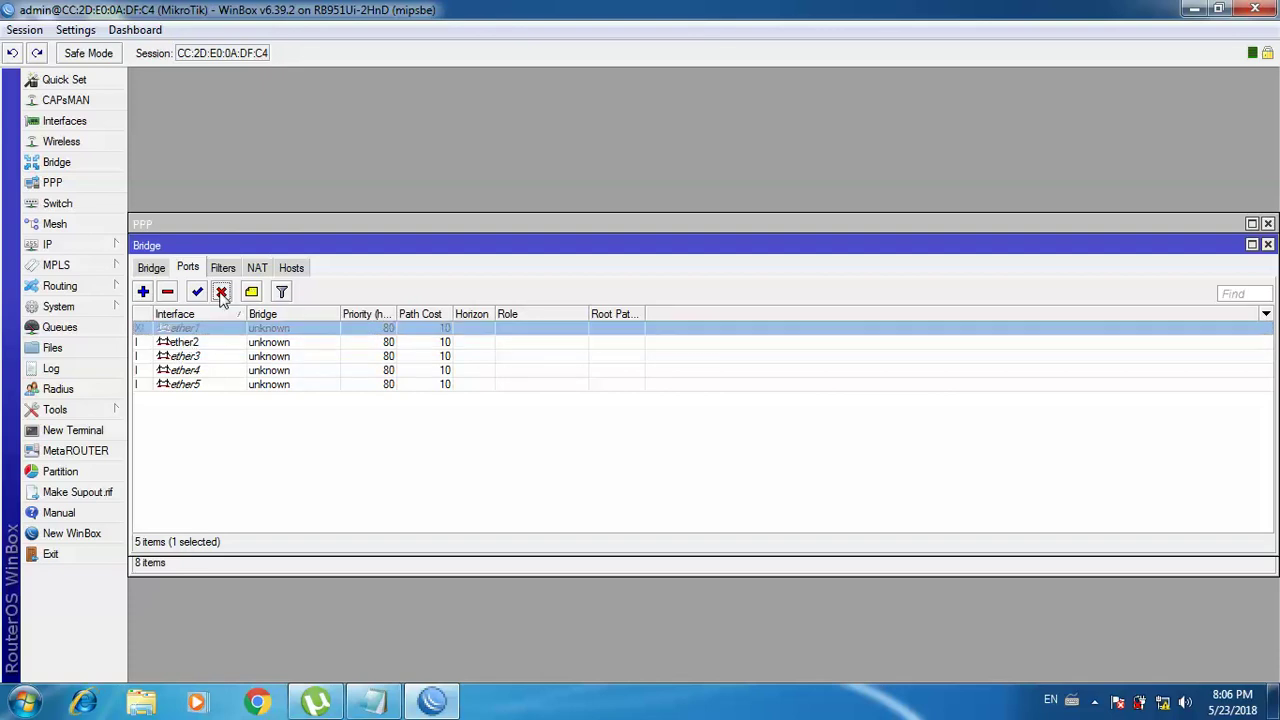
left_click(171, 293)
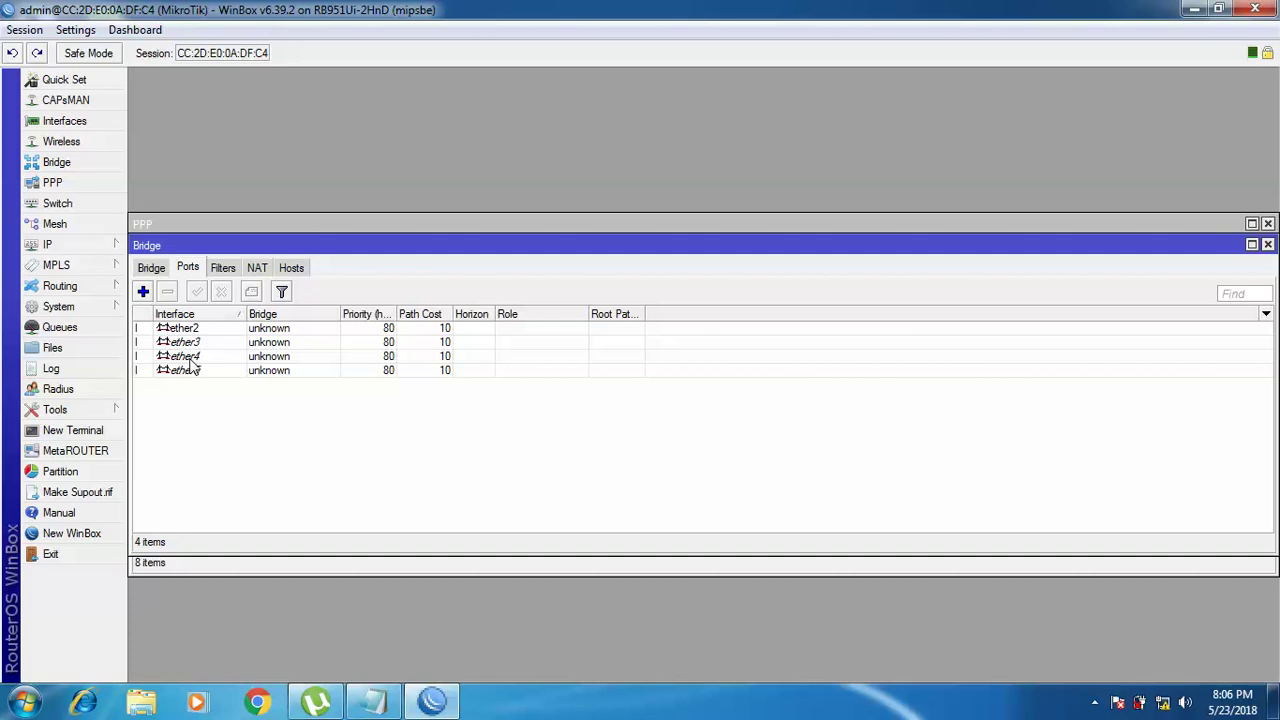
Delete the remaining bridge port entries for ether2, ether3, ether4 and ether5
left_click(186, 333)
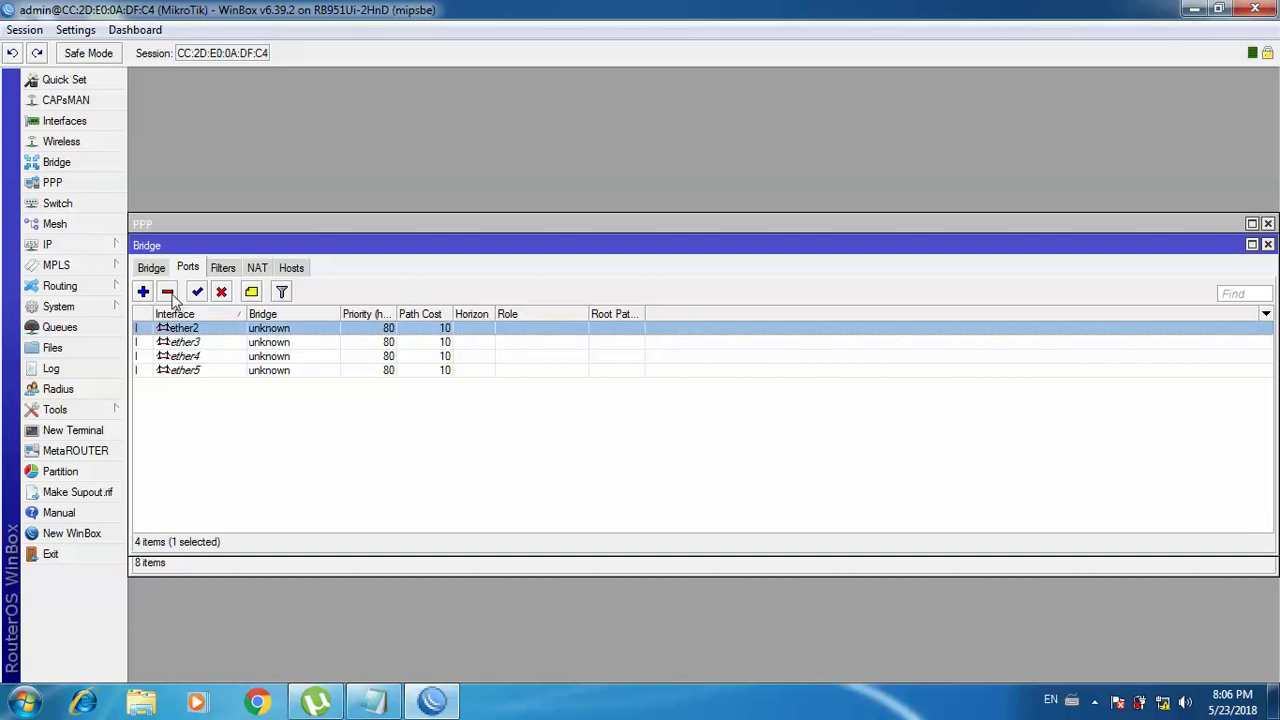
left_click(168, 292)
left_click(180, 328)
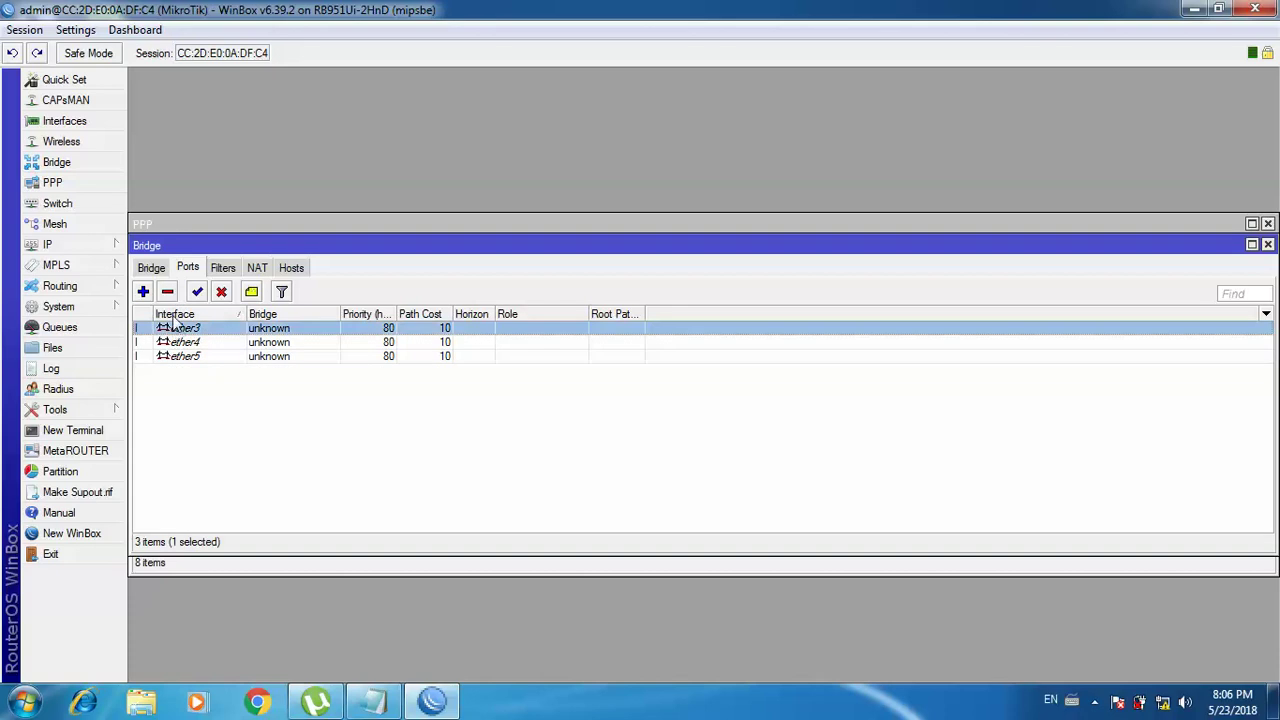
left_click(168, 292)
left_click(176, 329)
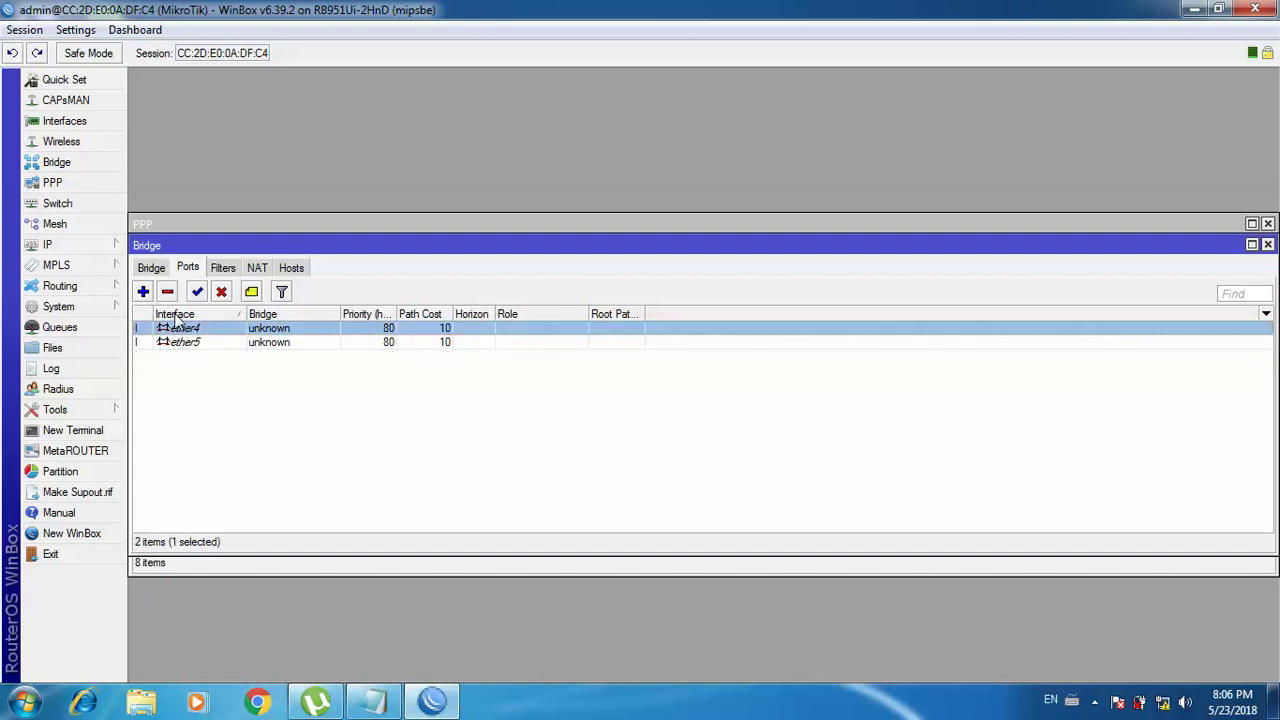
left_click(168, 292)
left_click(173, 328)
left_click(168, 292)
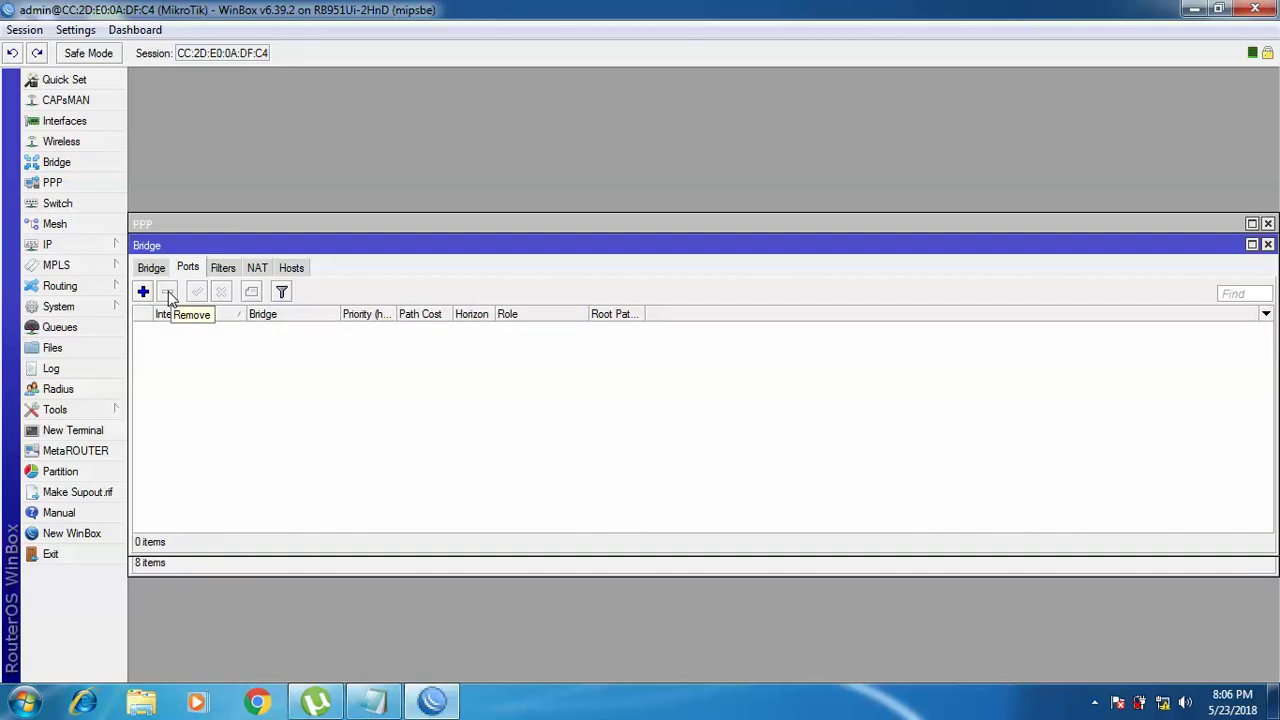
Add ether2 as a port of the LAN bridge and reconnect to the router after the connection drops
left_click(143, 292)
left_click(716, 283)
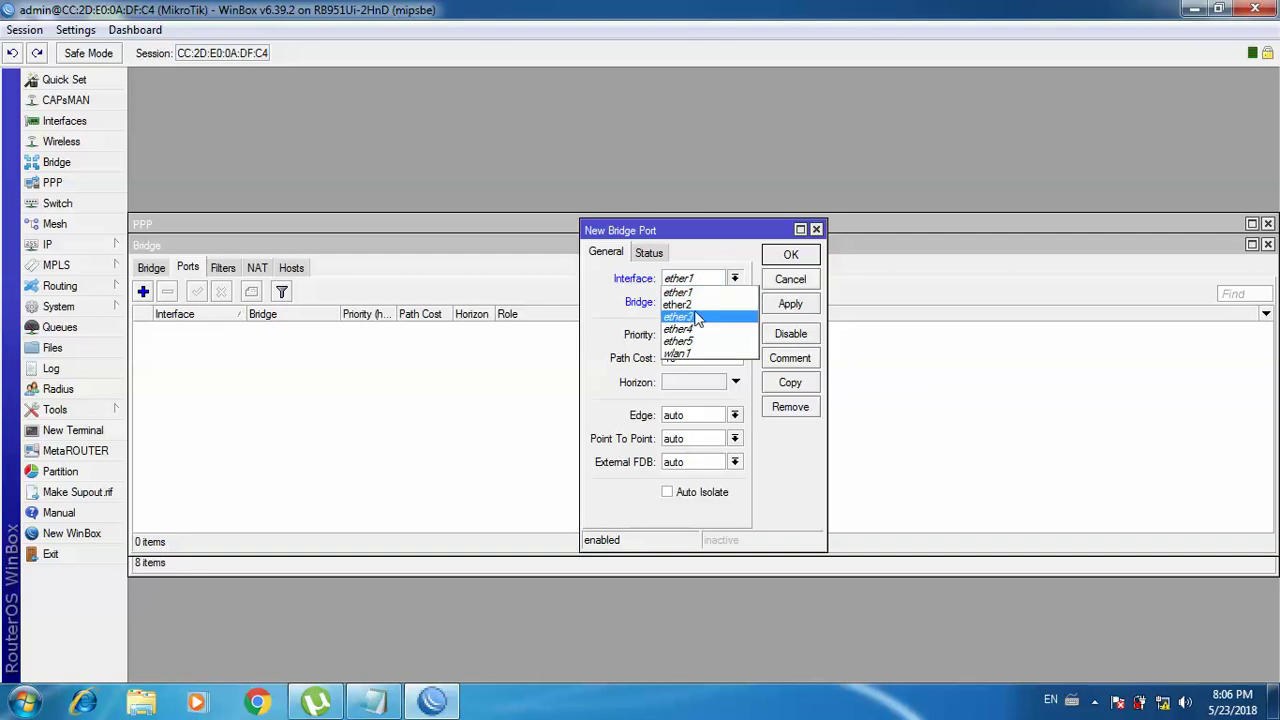
left_click(692, 306)
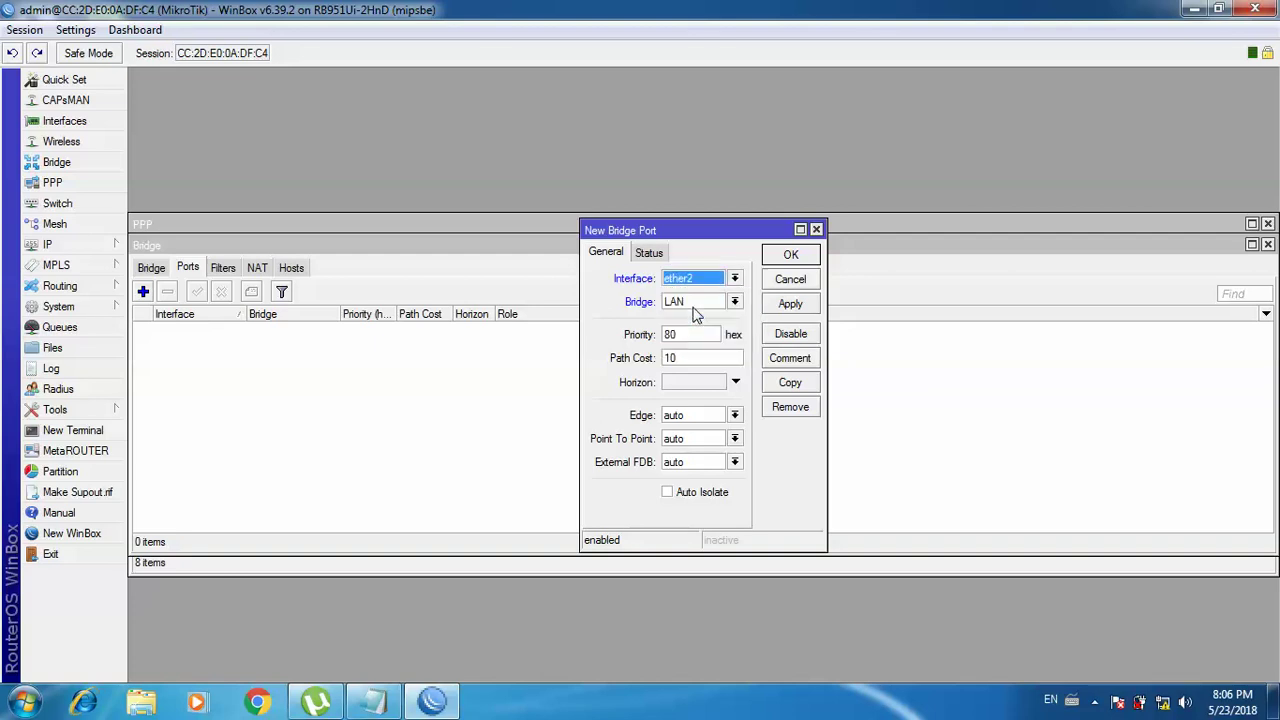
left_click(790, 306)
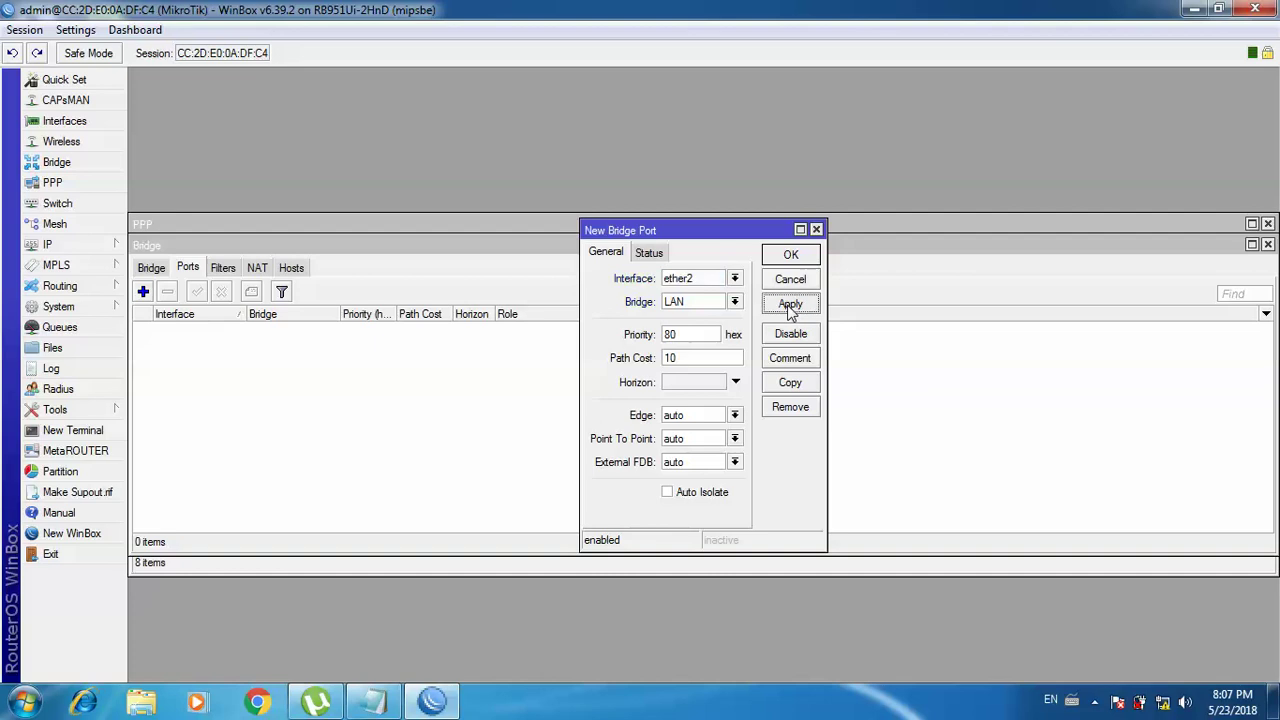
left_click(795, 388)
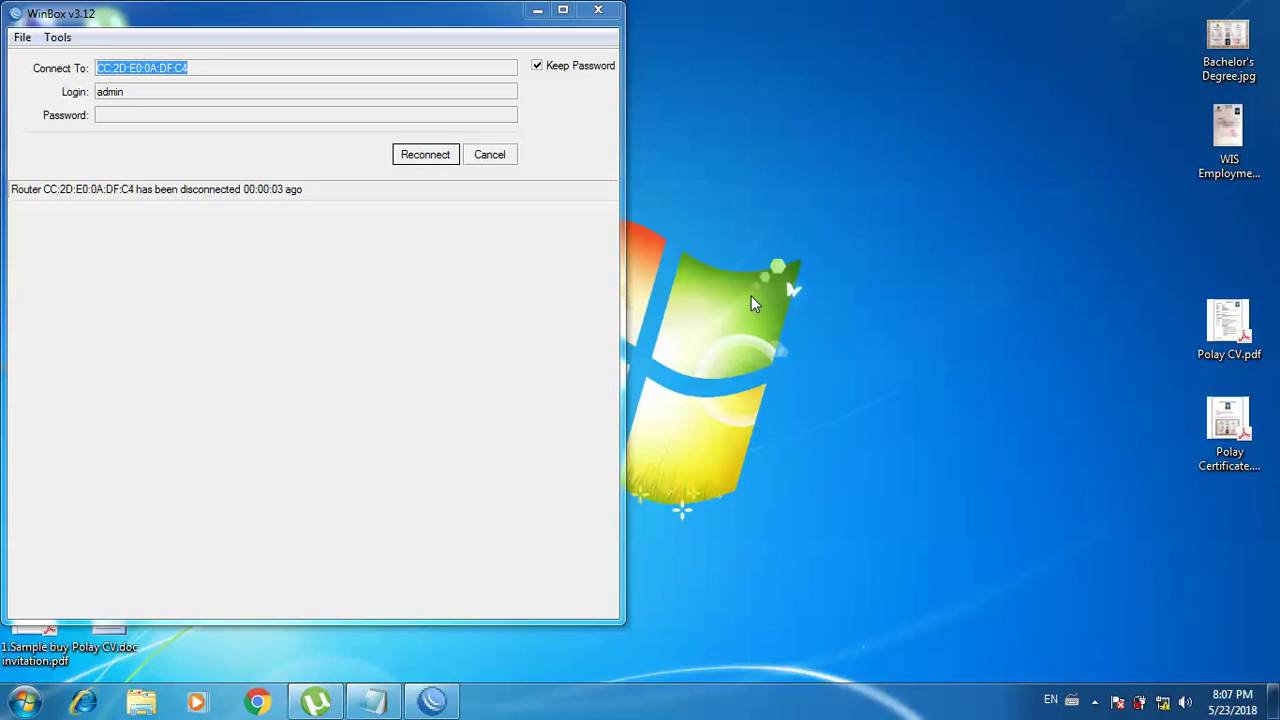
left_click(447, 162)
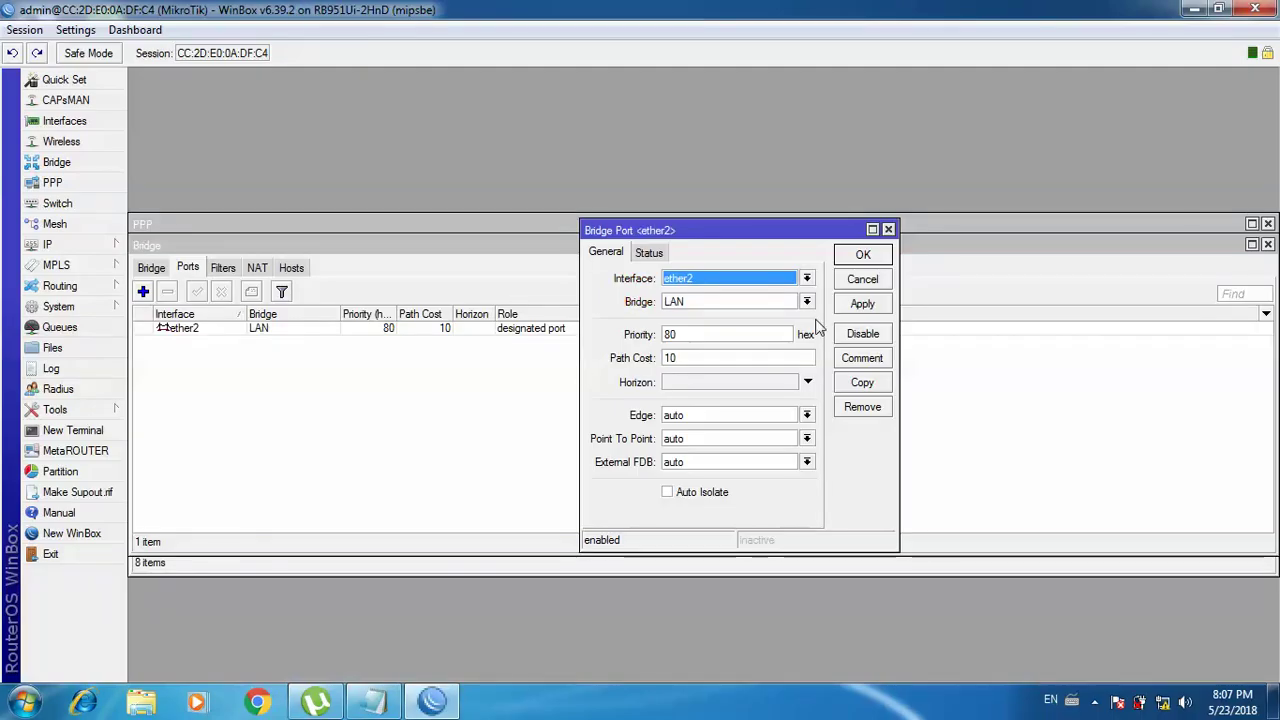
left_click(887, 229)
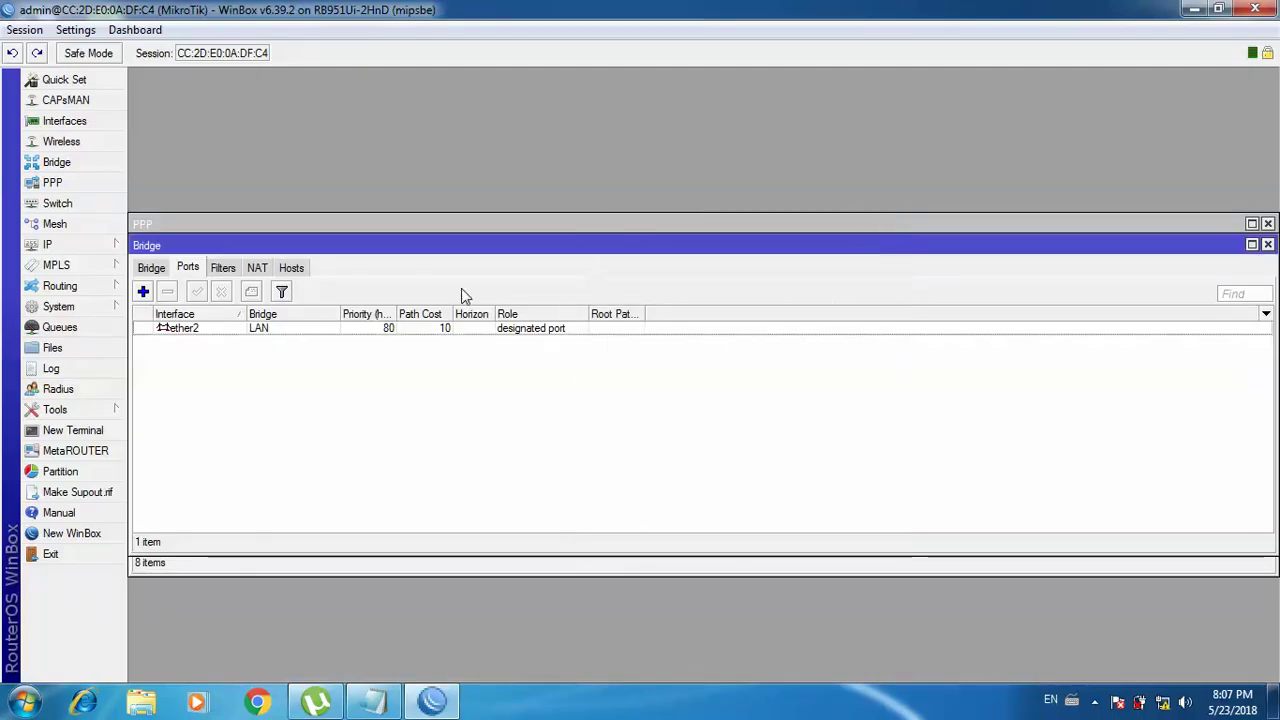
Add ether3 as a port of the LAN bridge
left_click(143, 291)
left_click(686, 279)
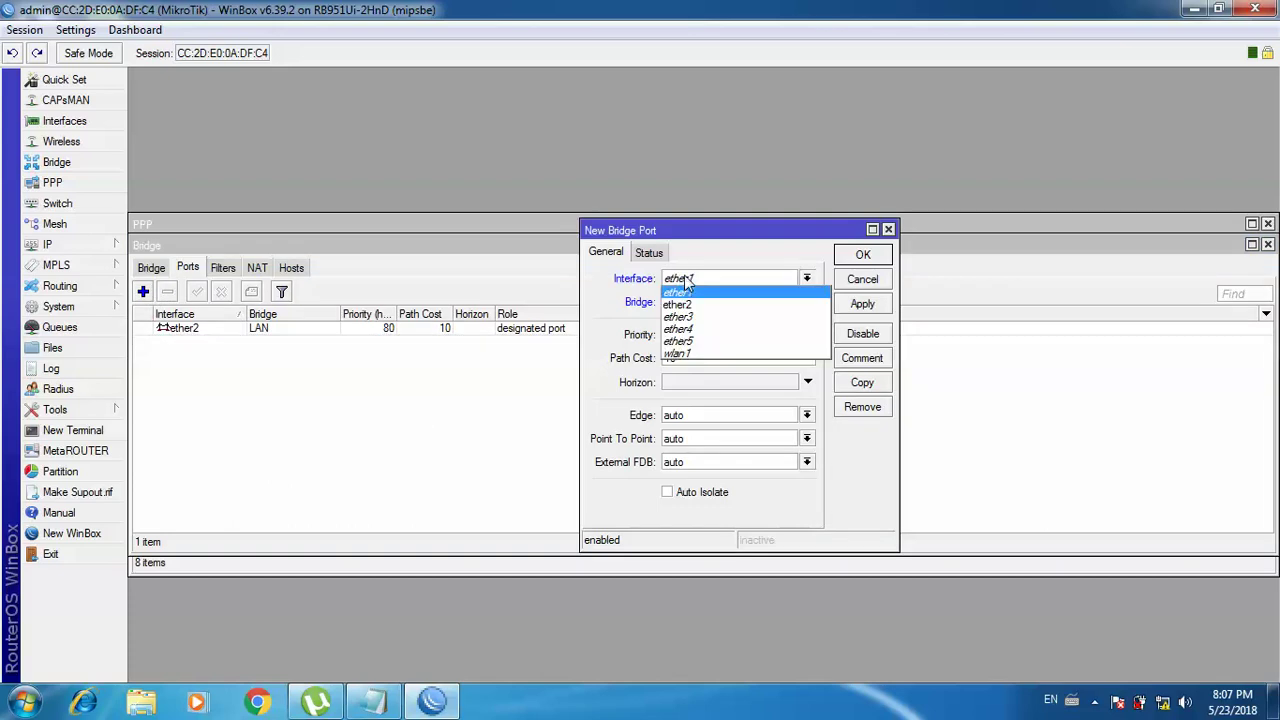
left_click(678, 318)
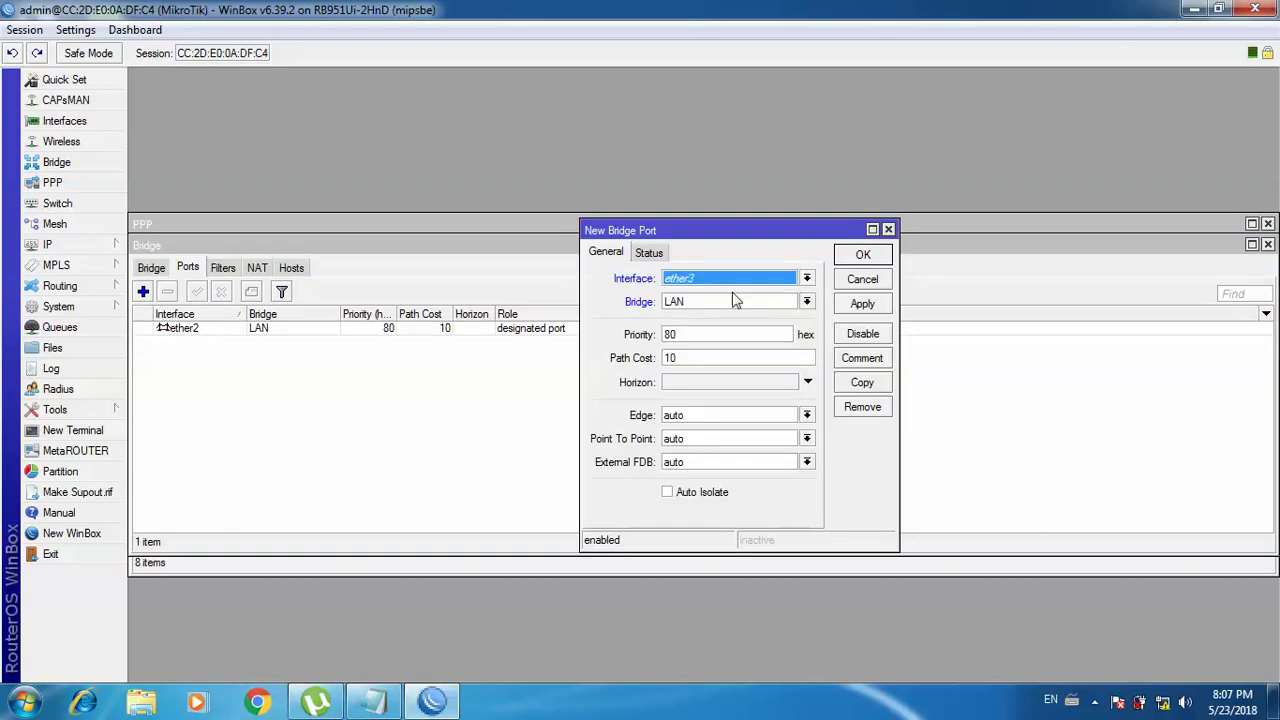
left_click(858, 311)
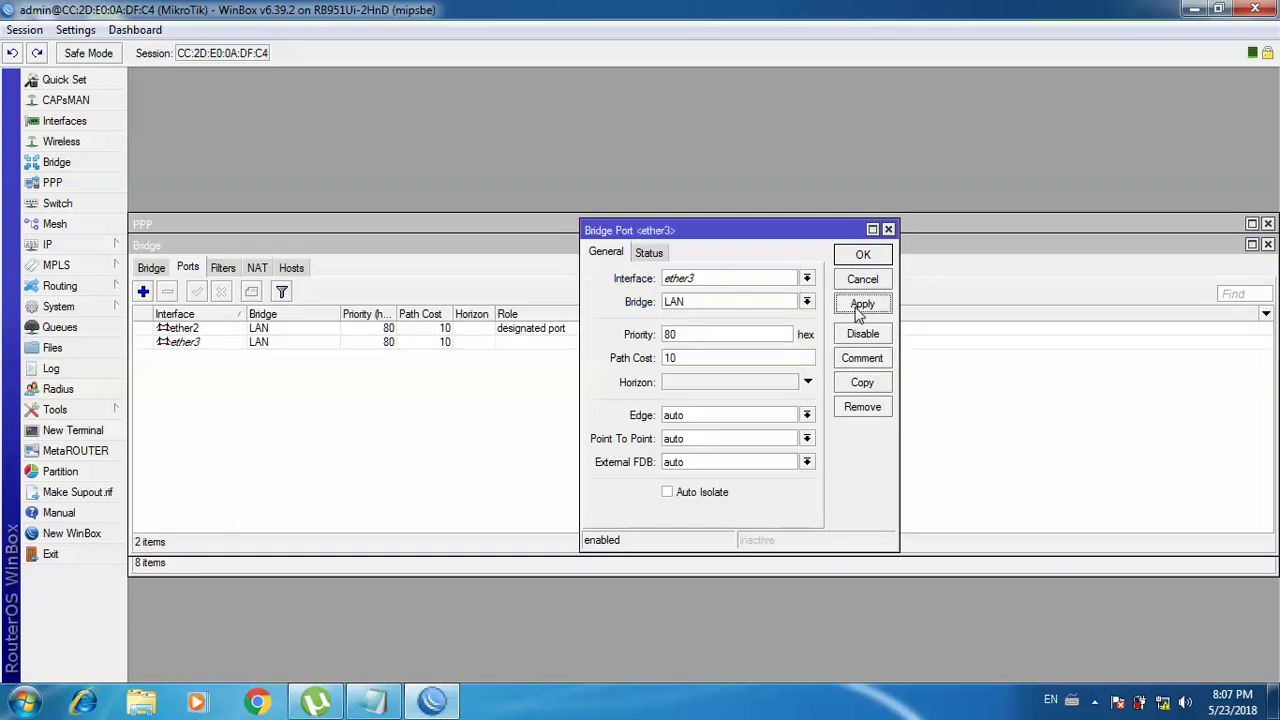
left_click(861, 256)
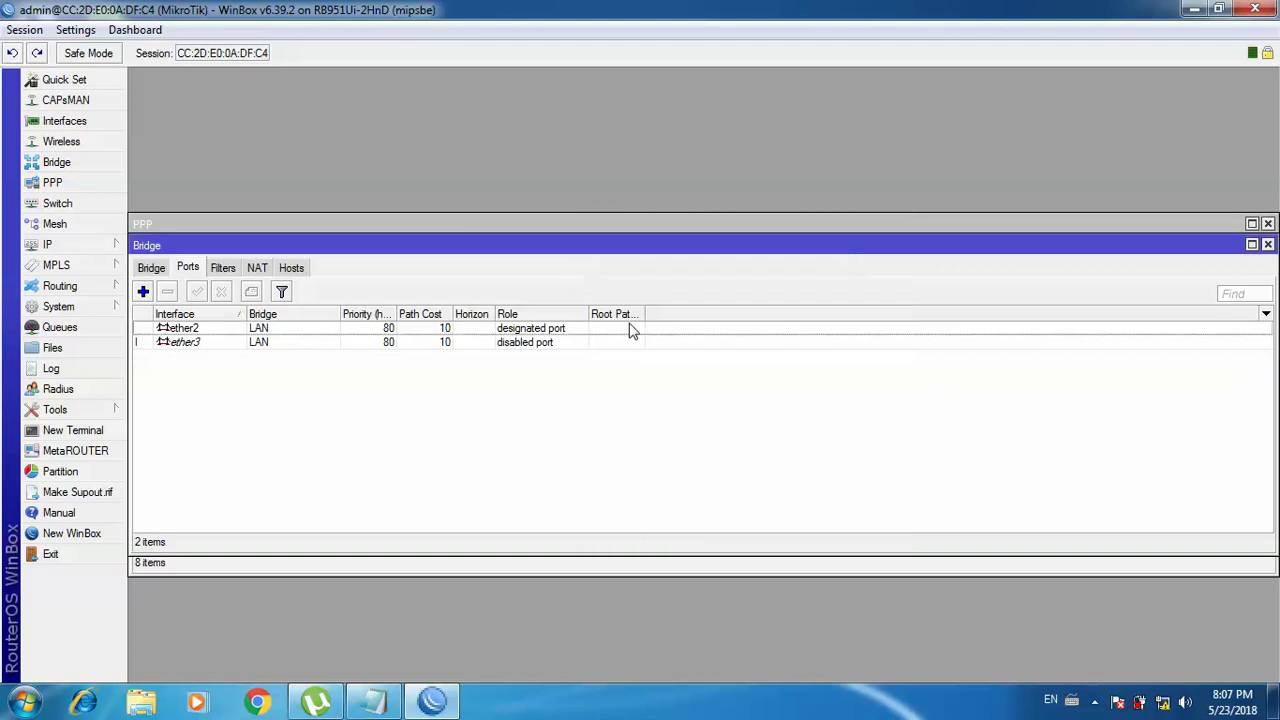
Add ether4 as a port of the LAN bridge
left_click(143, 292)
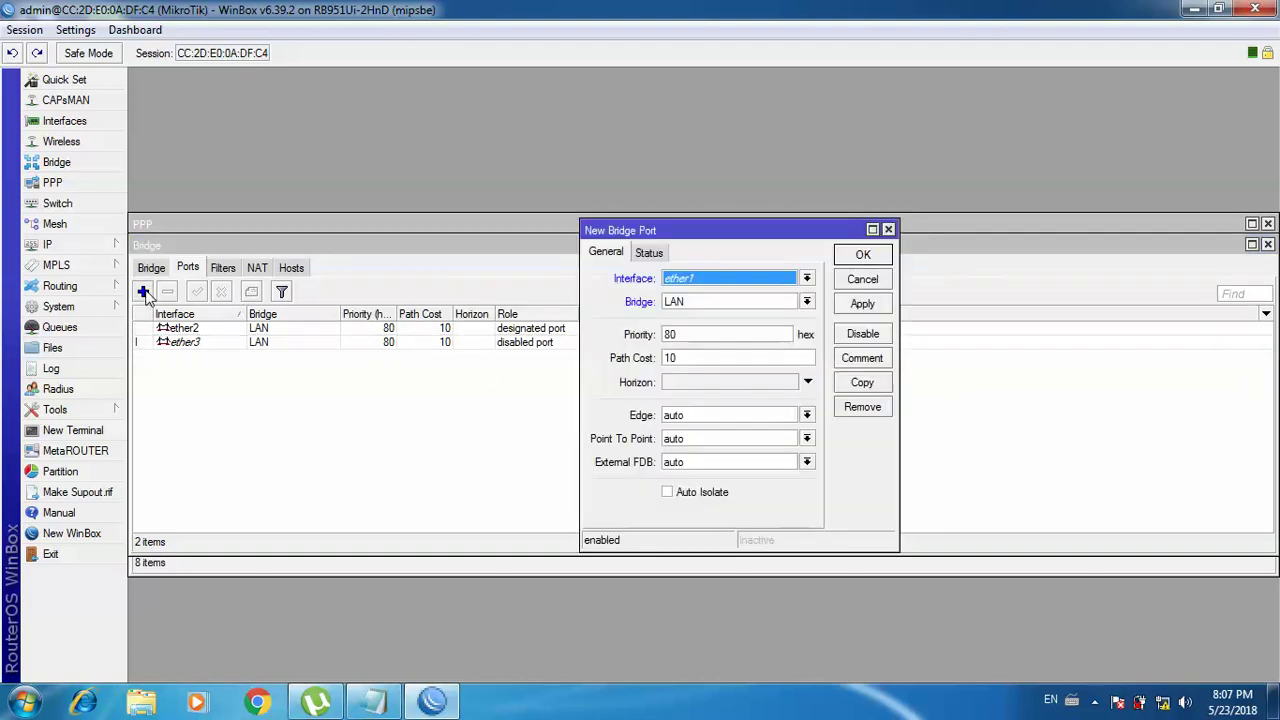
left_click(772, 278)
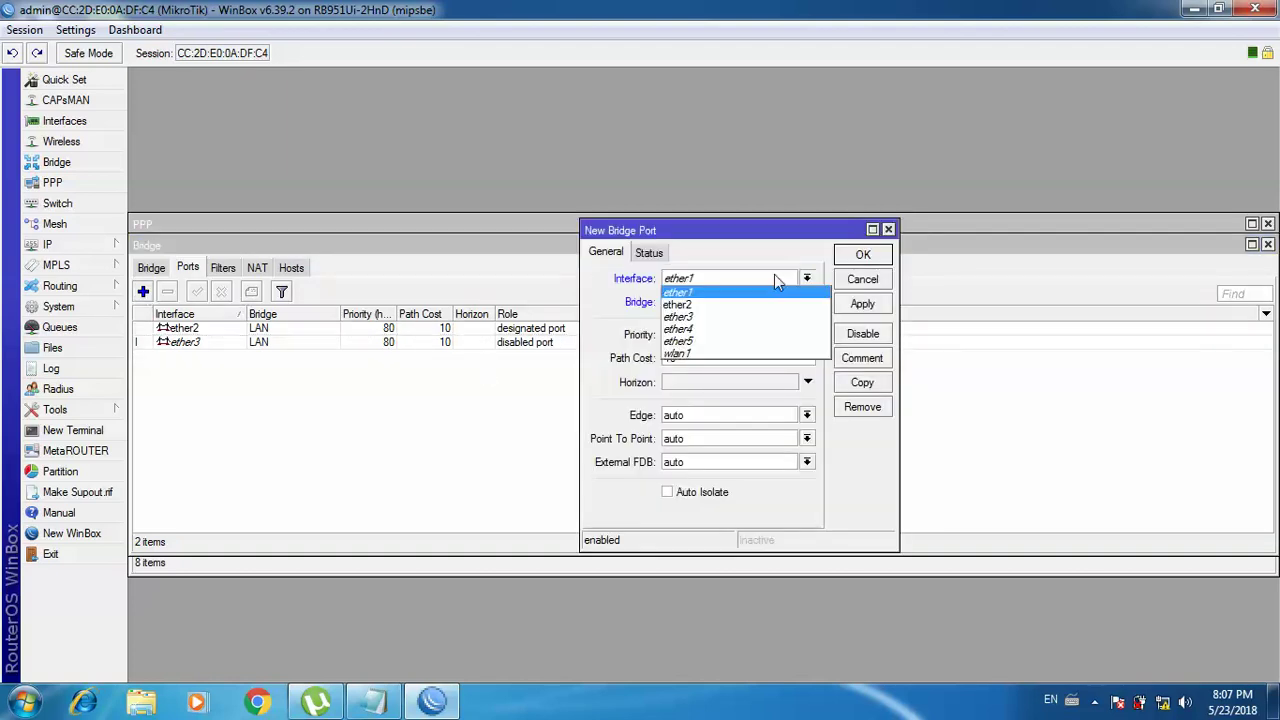
left_click(705, 330)
left_click(861, 256)
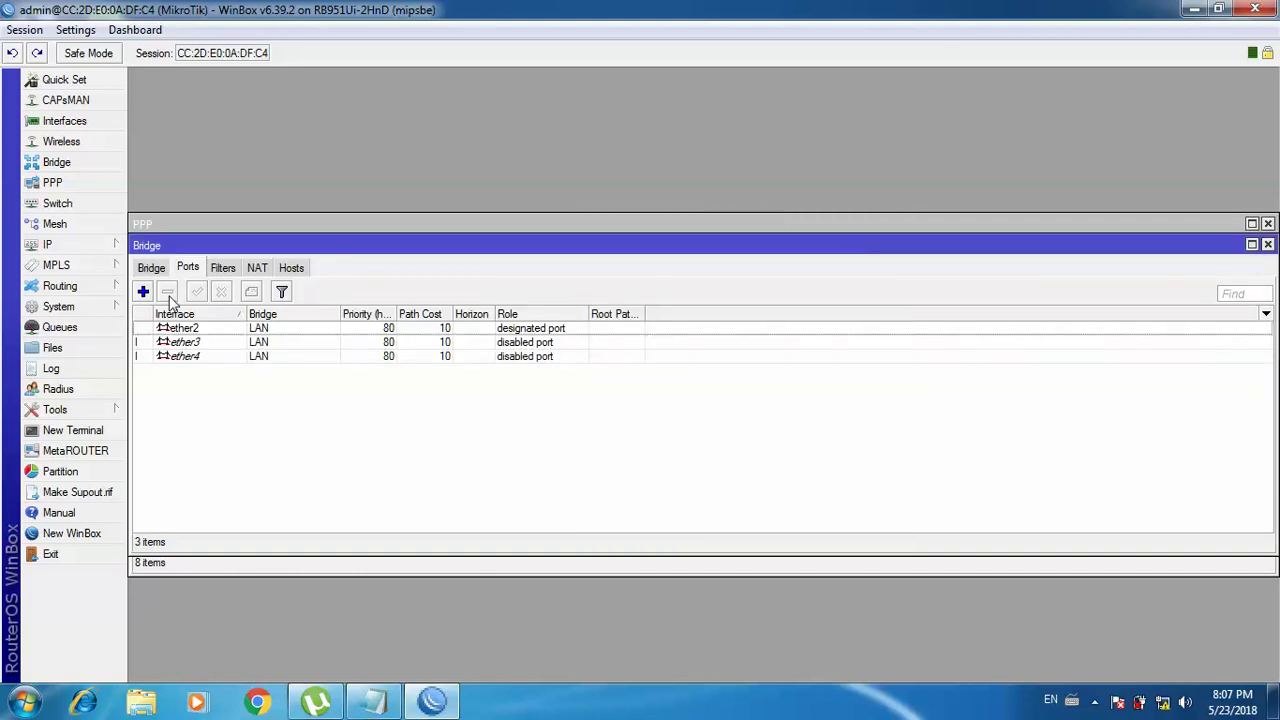
Add ether5 as a port of the LAN bridge
left_click(143, 291)
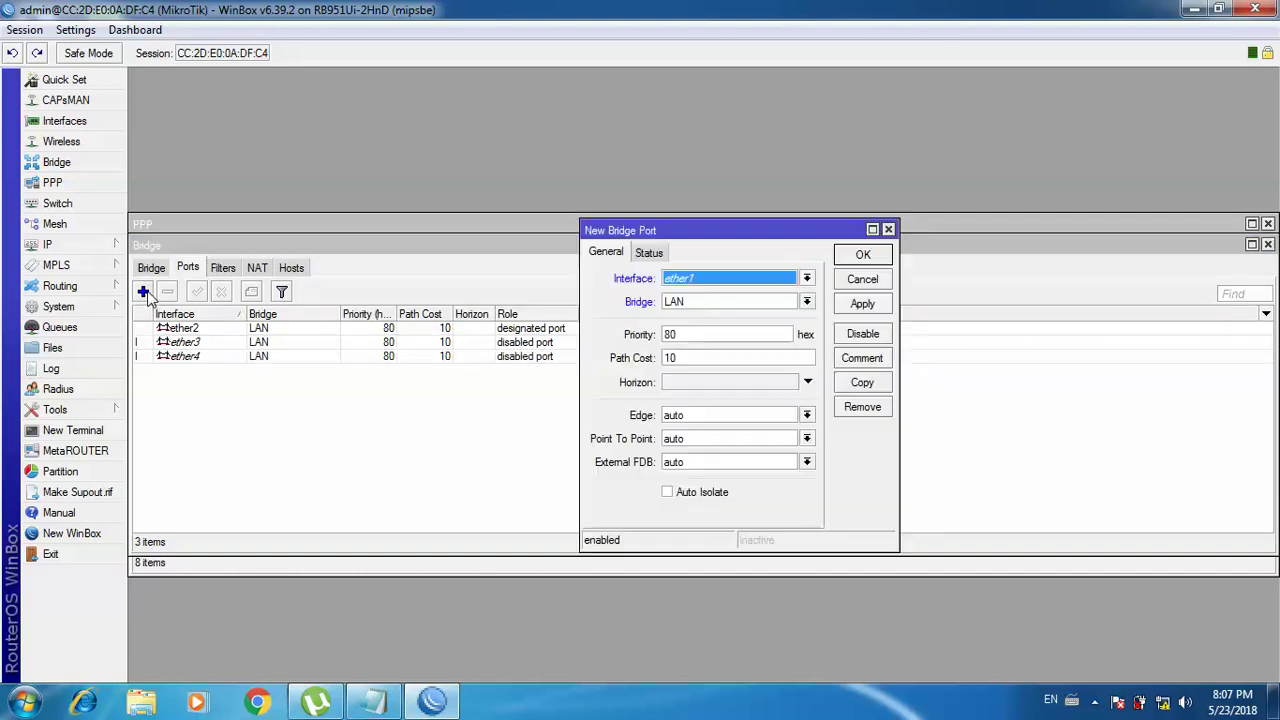
left_click(741, 280)
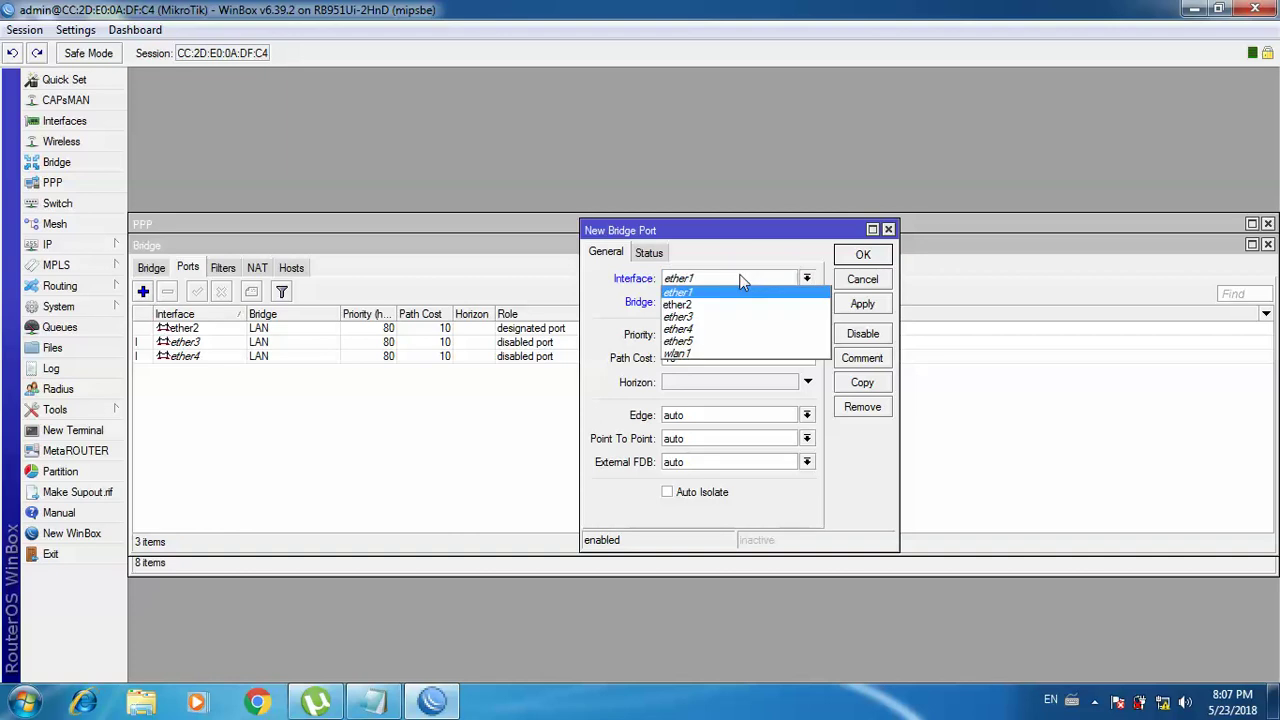
left_click(695, 343)
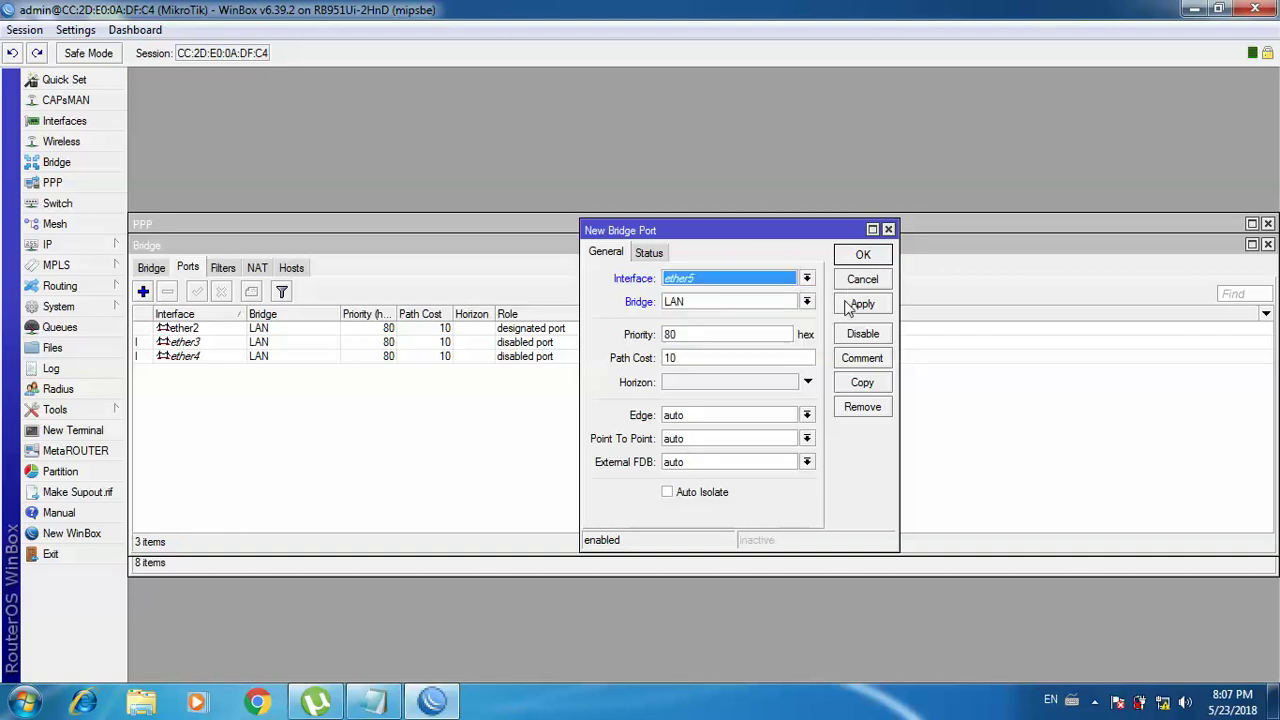
left_click(849, 305)
left_click(862, 255)
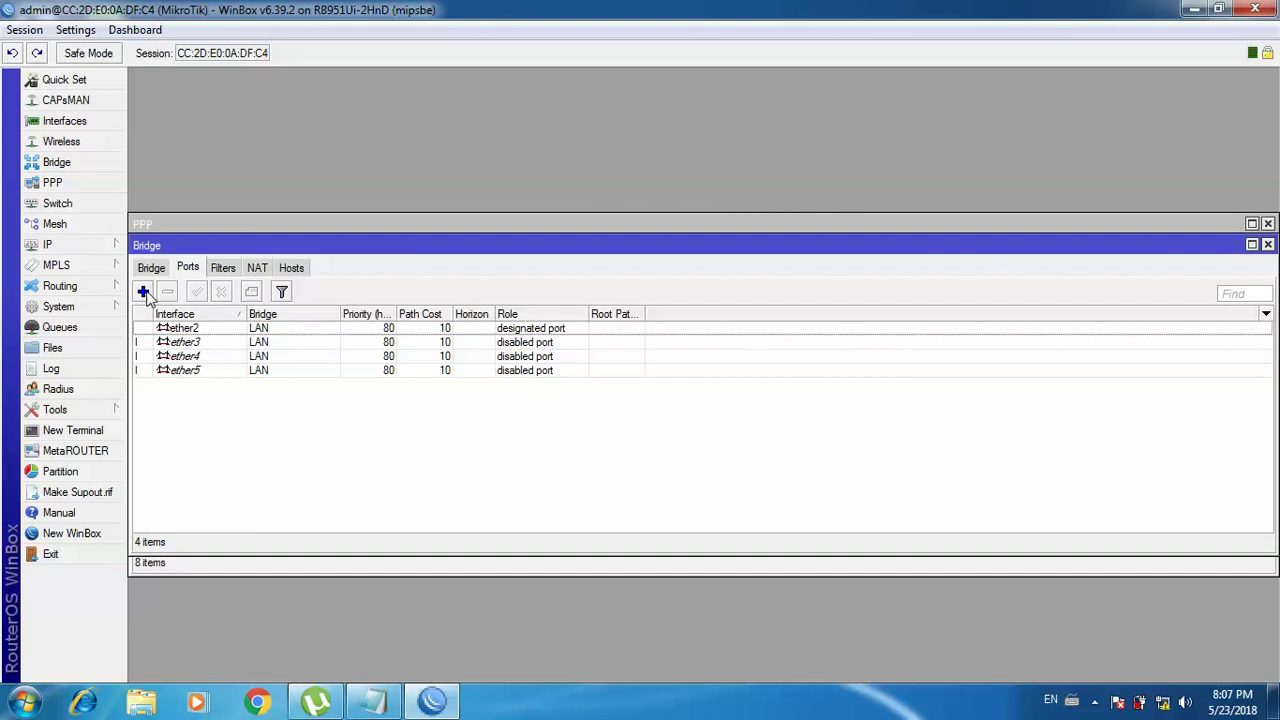
Add wlan1 as a port of the LAN bridge, and check the bridge and port lists
left_click(143, 292)
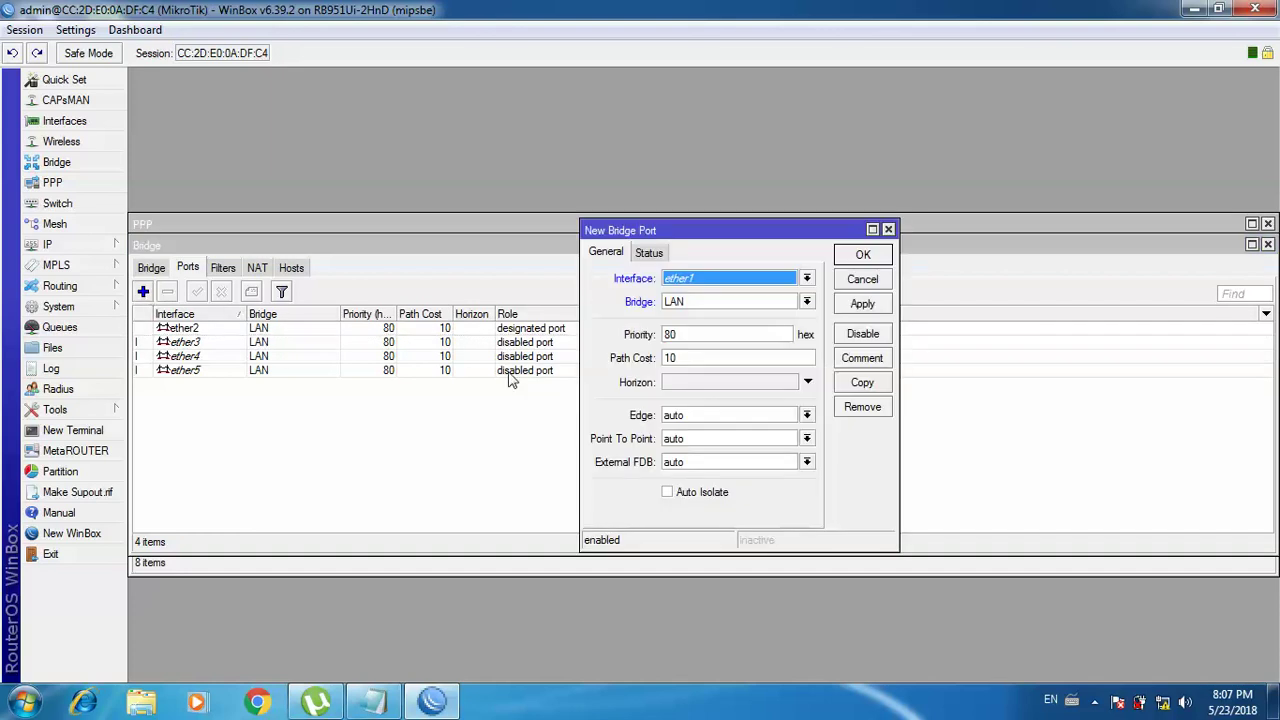
left_click(789, 283)
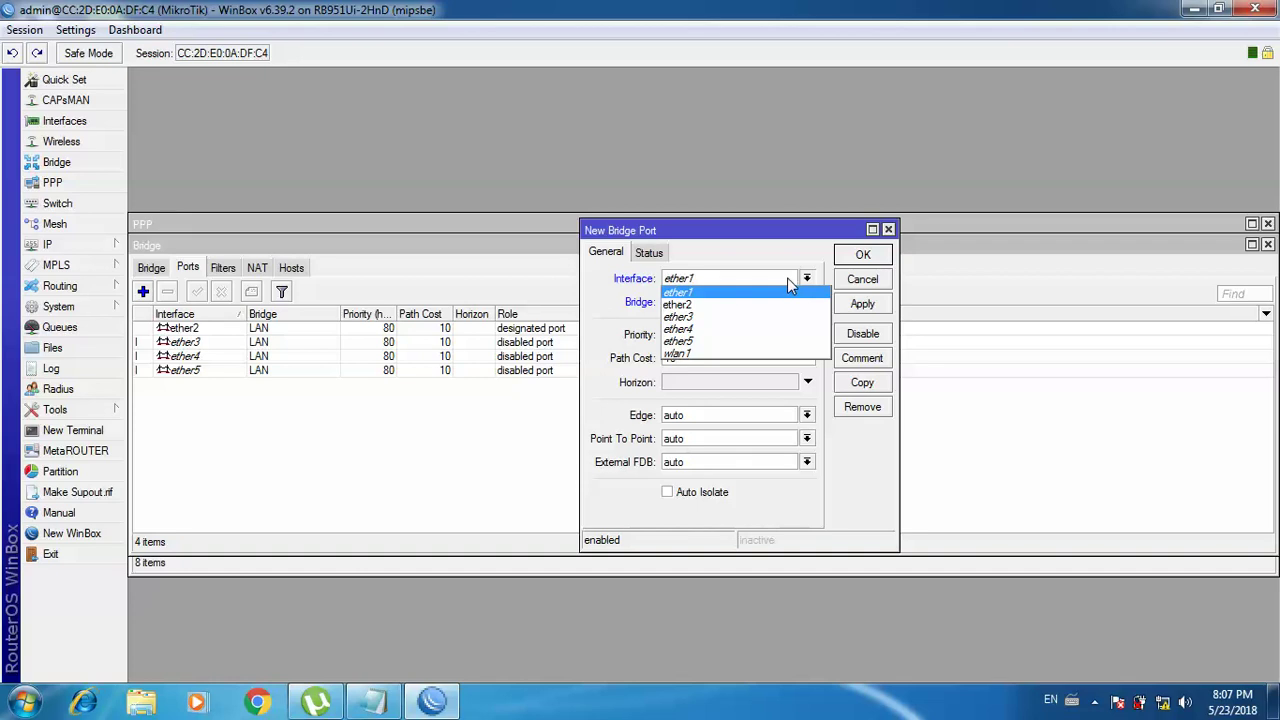
left_click(719, 356)
left_click(864, 304)
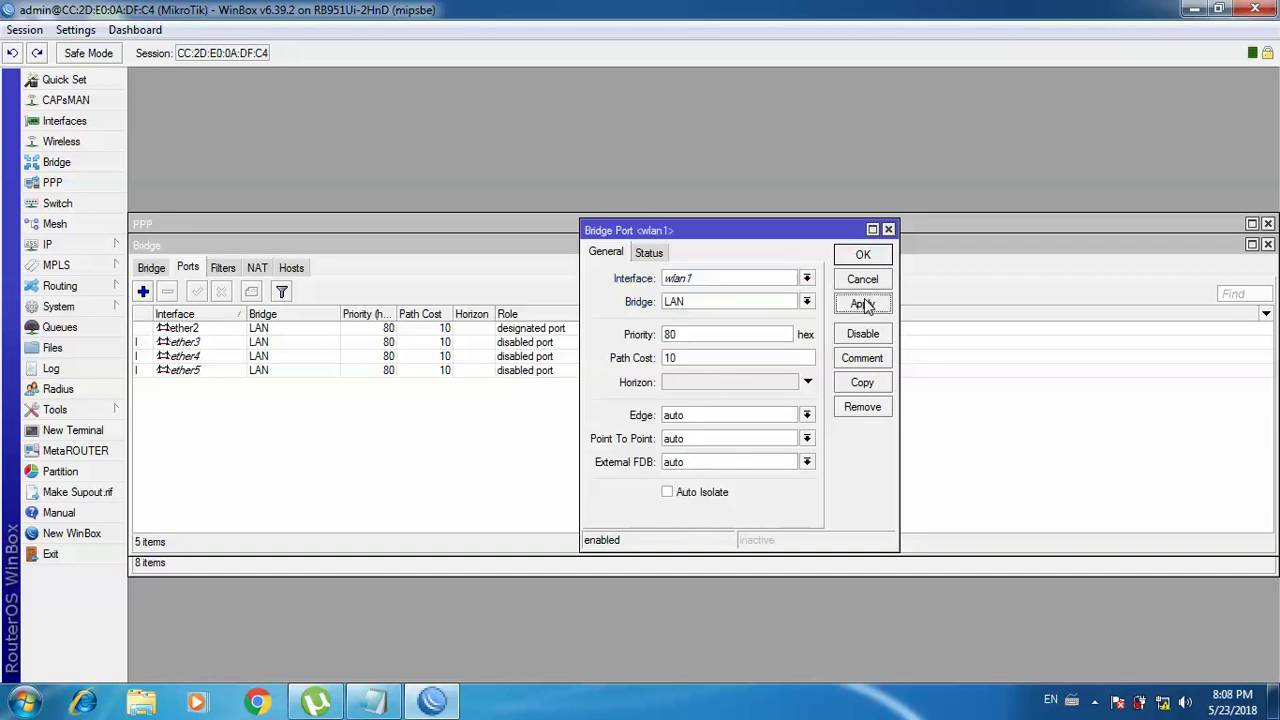
left_click(862, 255)
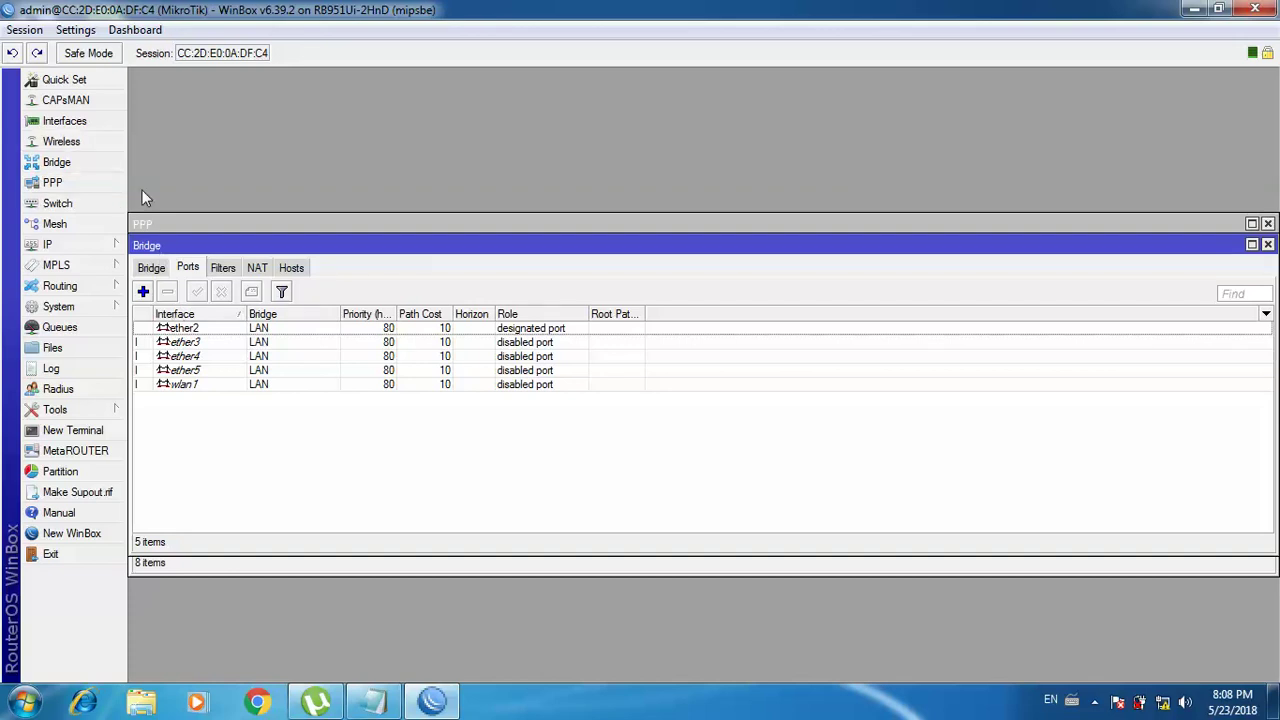
left_click(152, 268)
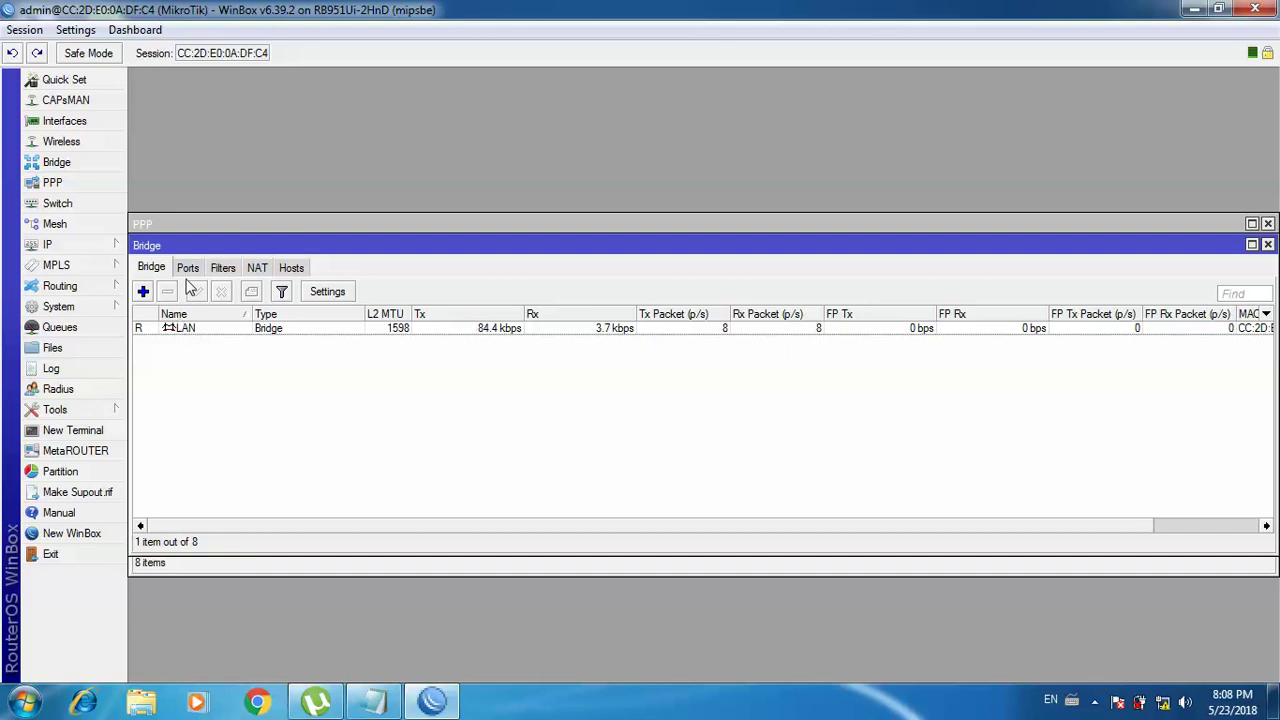
left_click(188, 268)
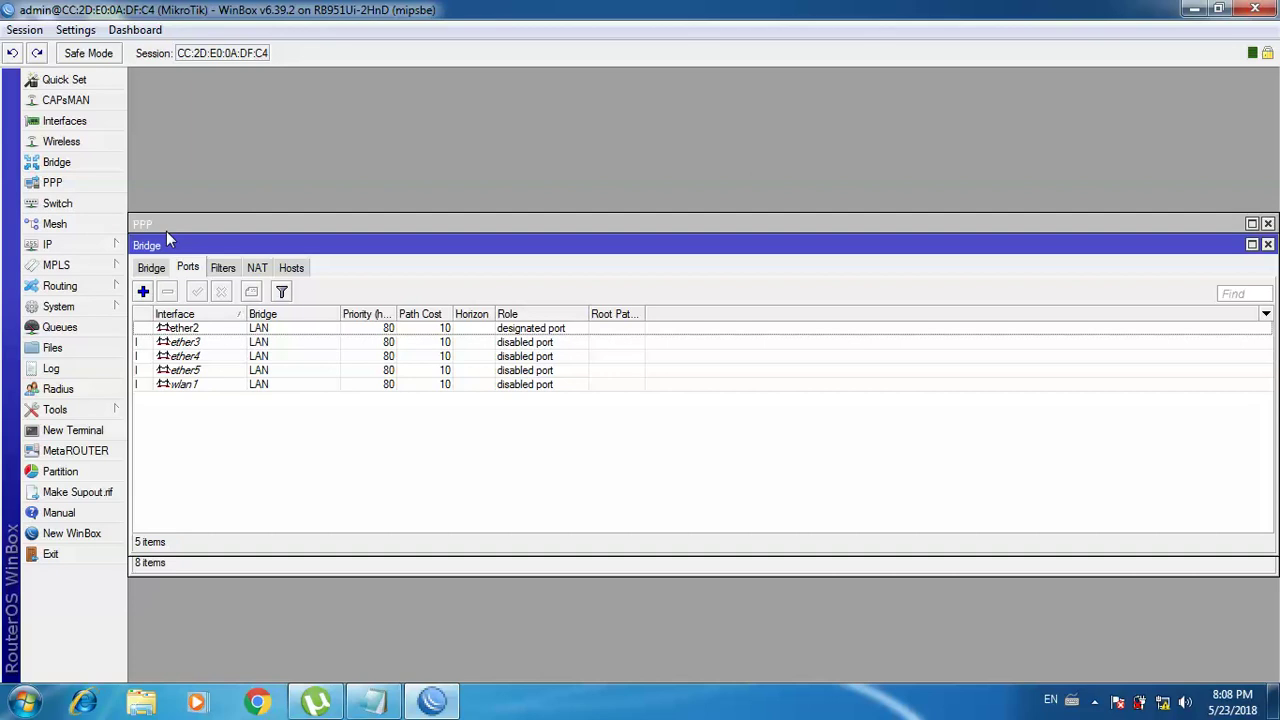
Create a new IP address entry in the router's address list with the address 192.168.1.1/24
left_click(88, 248)
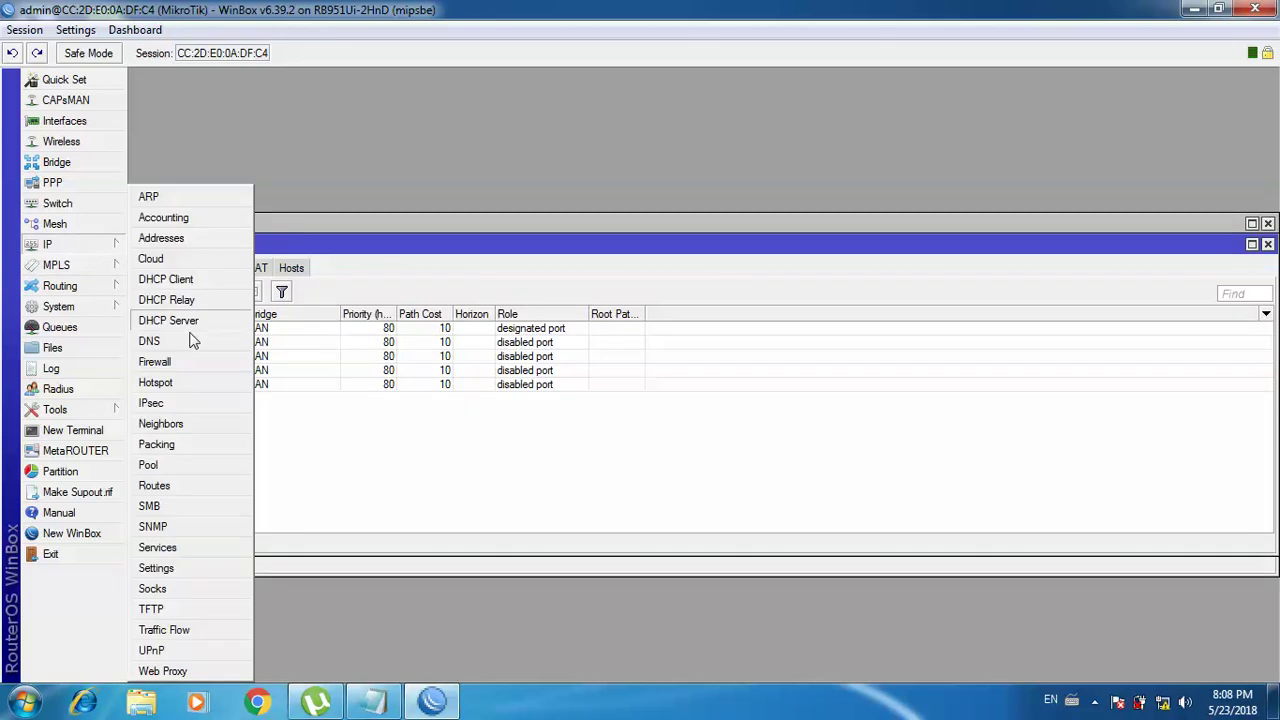
left_click(161, 240)
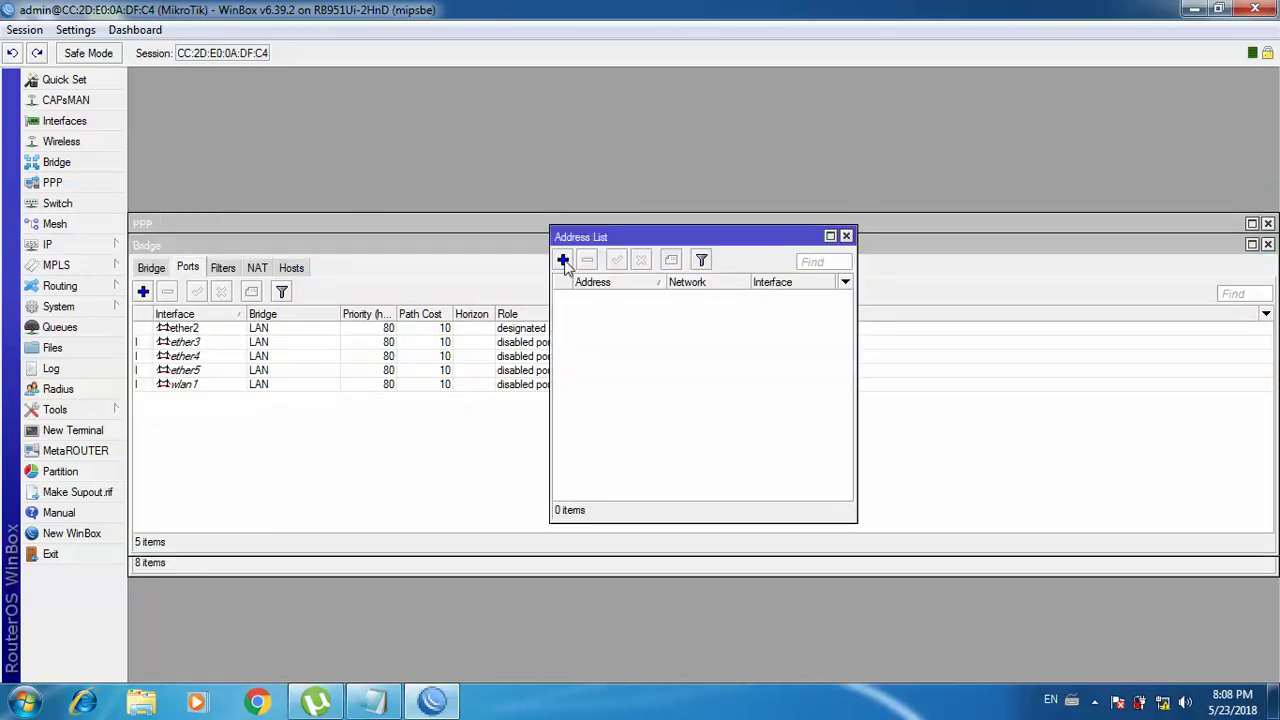
left_click(563, 261)
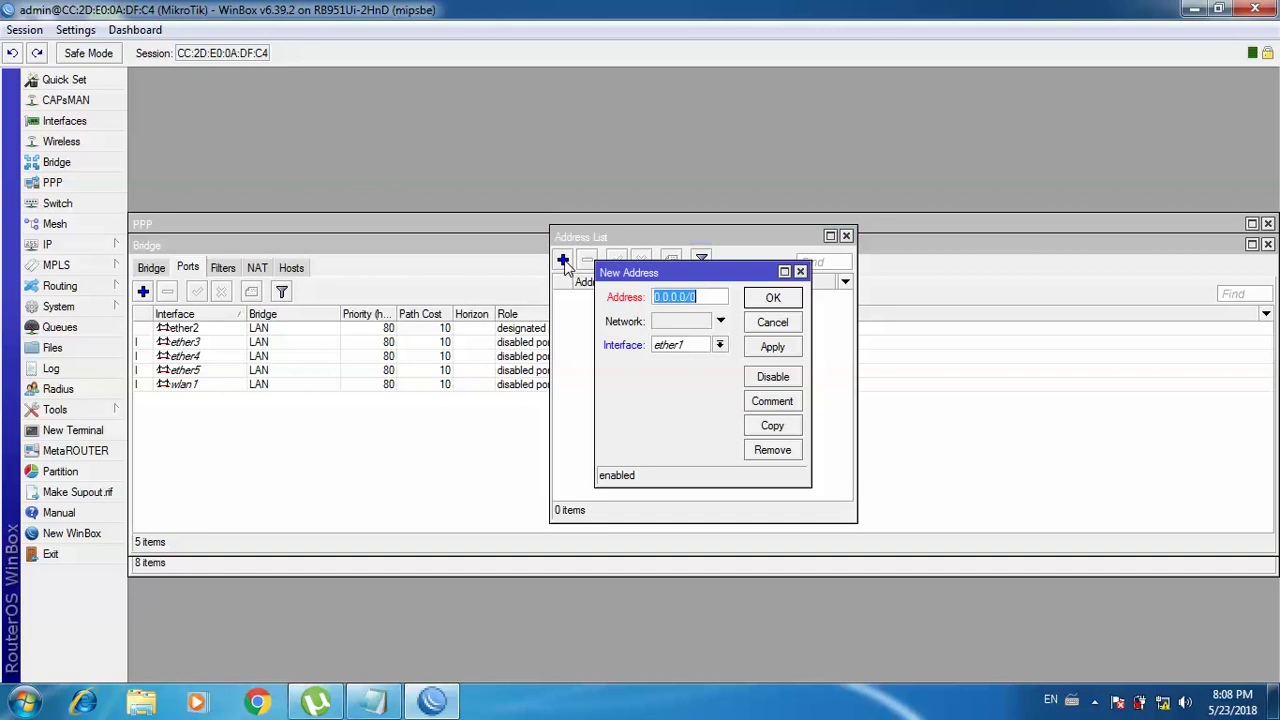
left_click(688, 300)
key("BackSpace")
key("BackSpace")
key("BackSpace")
key("BackSpace")
key("BackSpace")
key("BackSpace")
key("BackSpace")
key("BackSpace")
key("BackSpace")
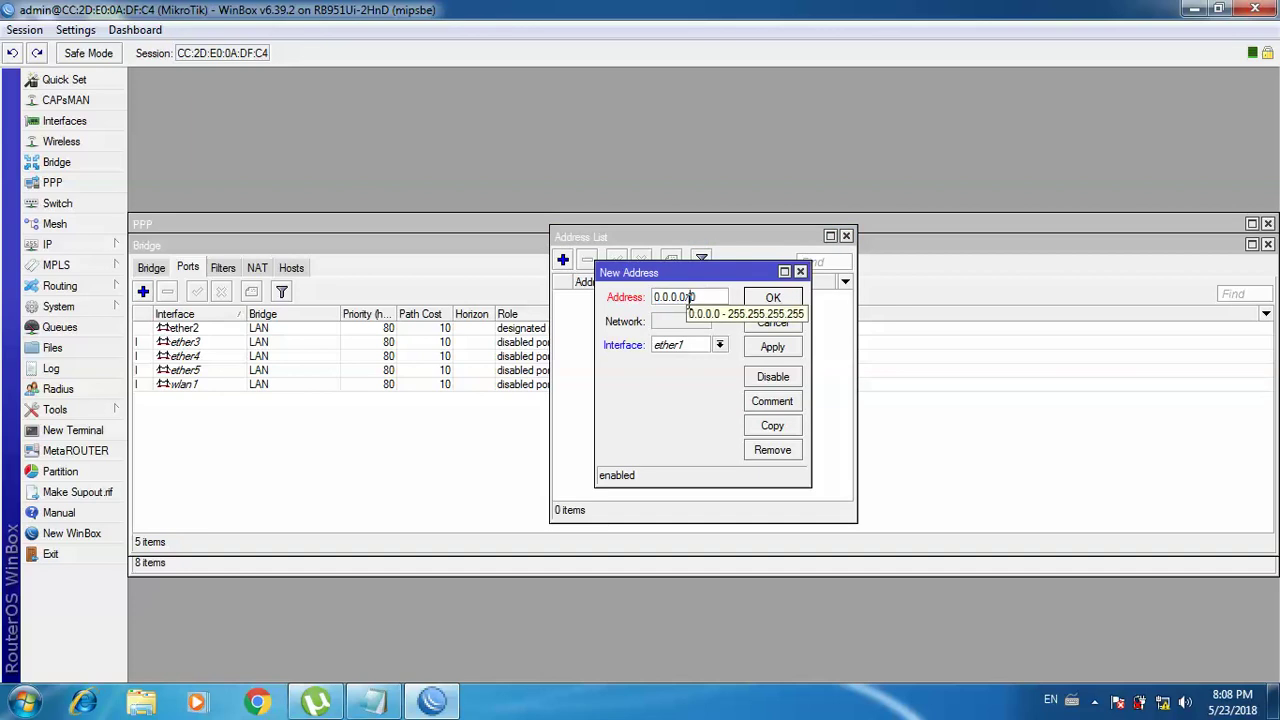
type("10")
type("92.1")
type("68")
type(".10")
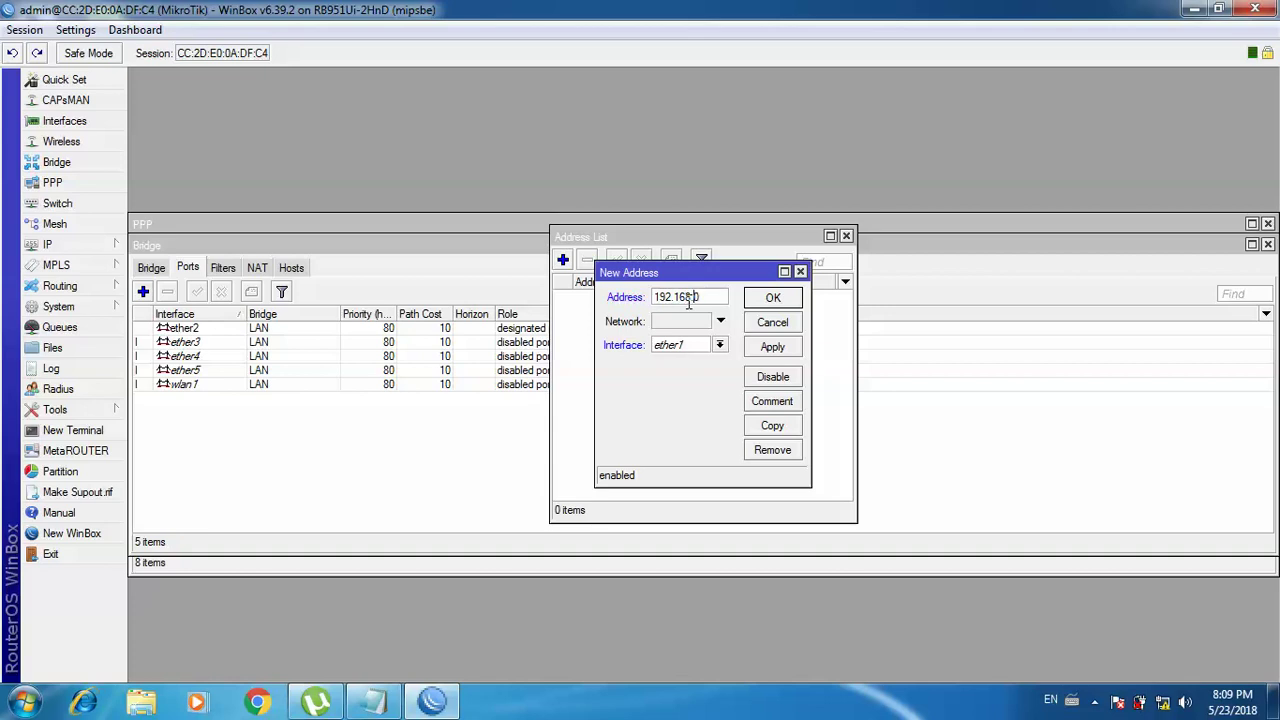
key("Left")
type(".1/")
key("Delete")
type("24")
Assign the new 192.168.1.1/24 address to the LAN interface and save the entry
left_click(719, 345)
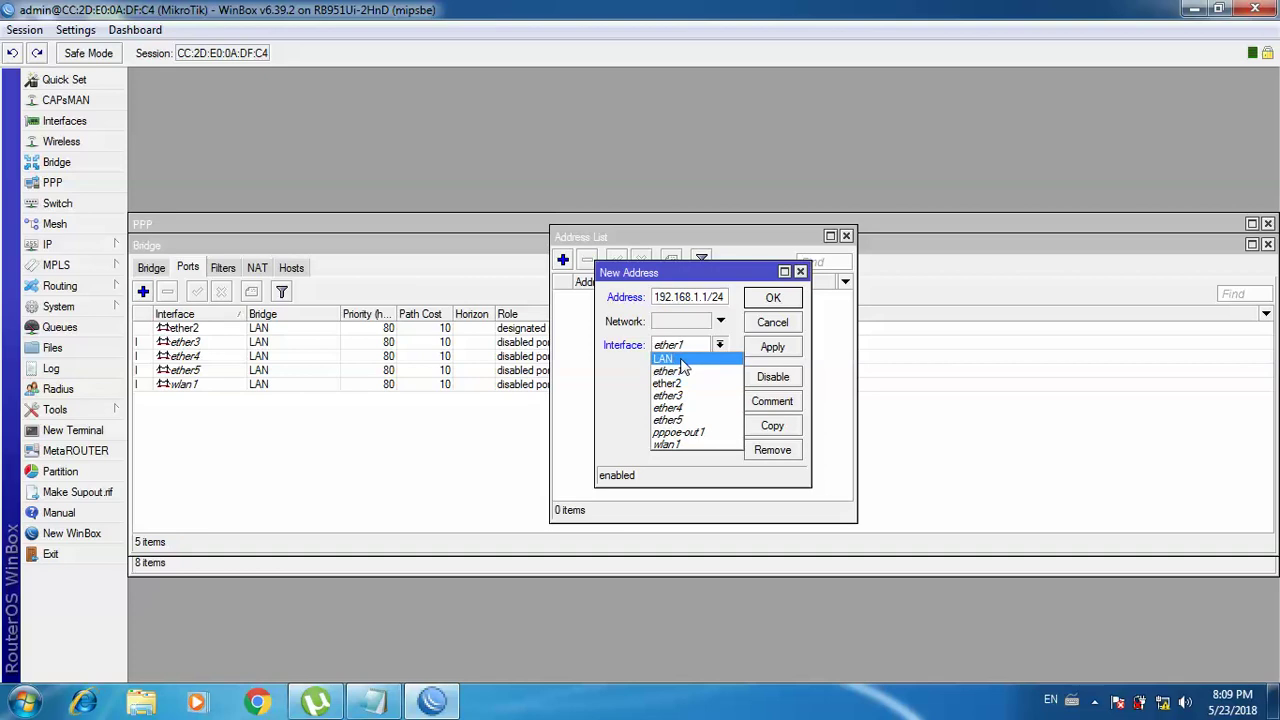
left_click(683, 367)
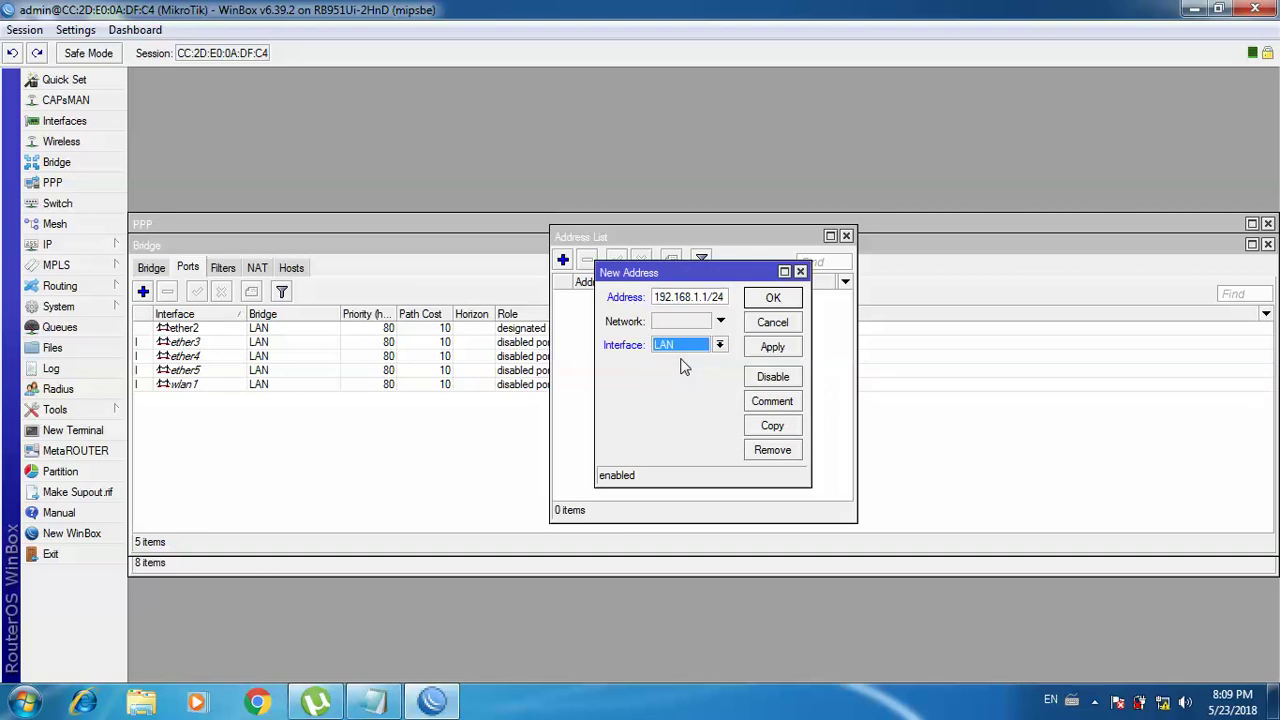
left_click(759, 352)
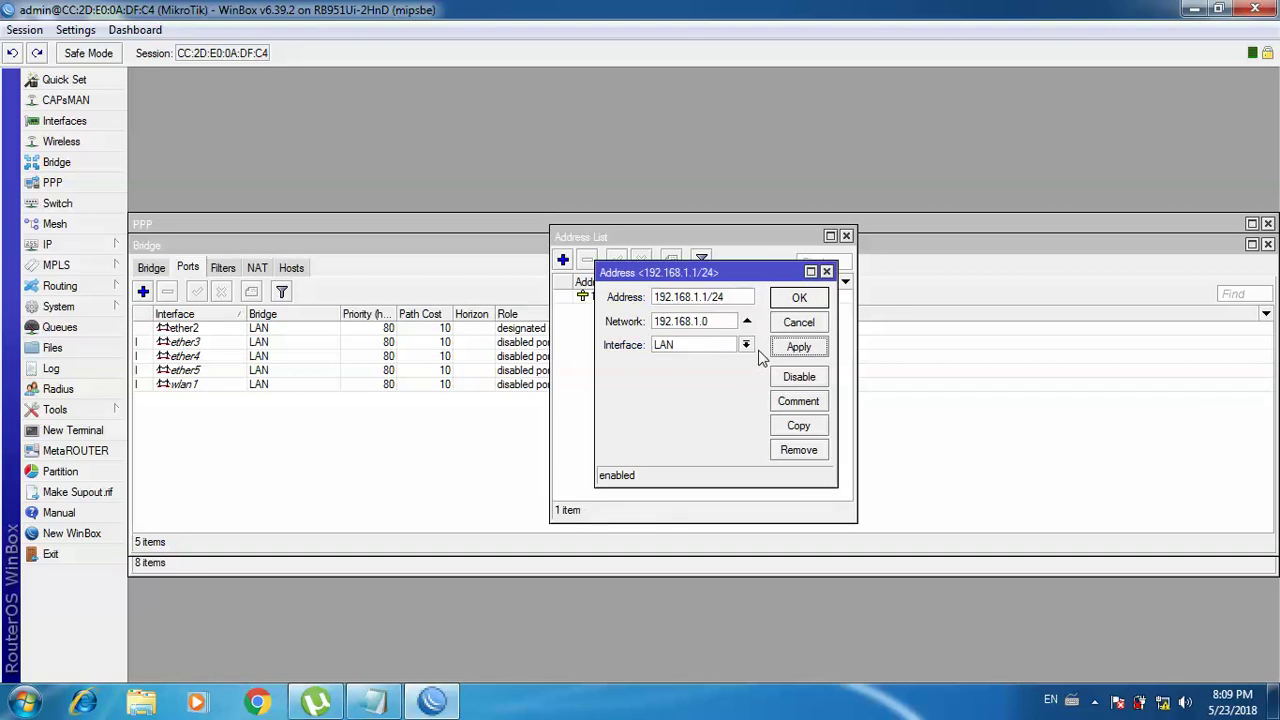
left_click(803, 299)
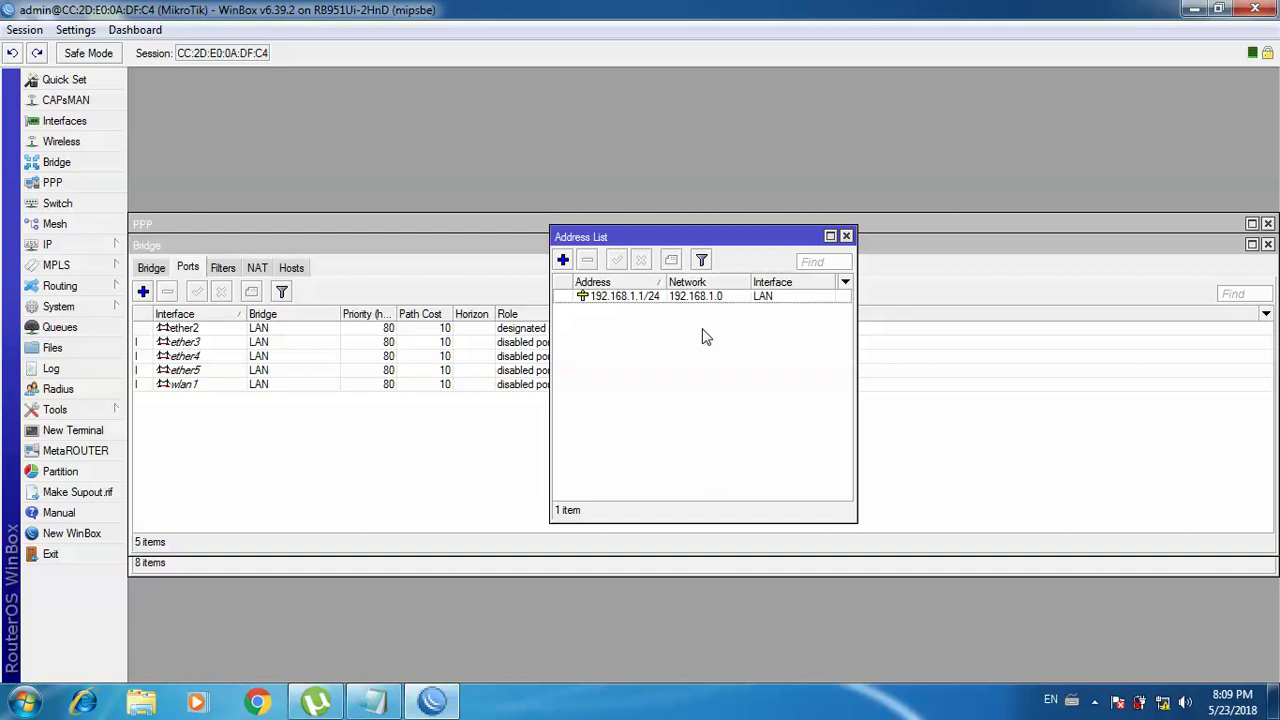
Create a second IP address entry in the router's address list with the address 192.168.2.1/24
left_click(563, 260)
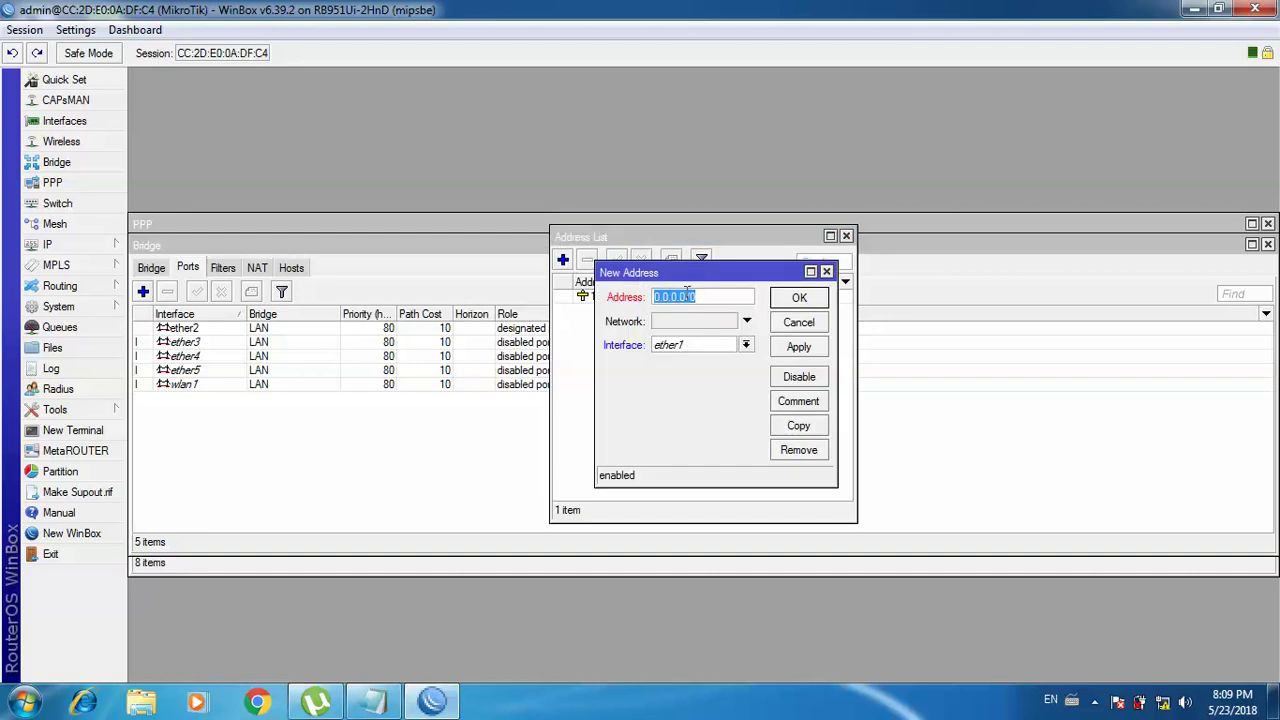
left_click(687, 294)
key("BackSpace")
key("BackSpace")
key("BackSpace")
key("BackSpace")
key("BackSpace")
key("BackSpace")
key("BackSpace")
type("192")
key("BackSpace")
key("BackSpace")
key("BackSpace")
type("192.168")
type(".2.1/0")
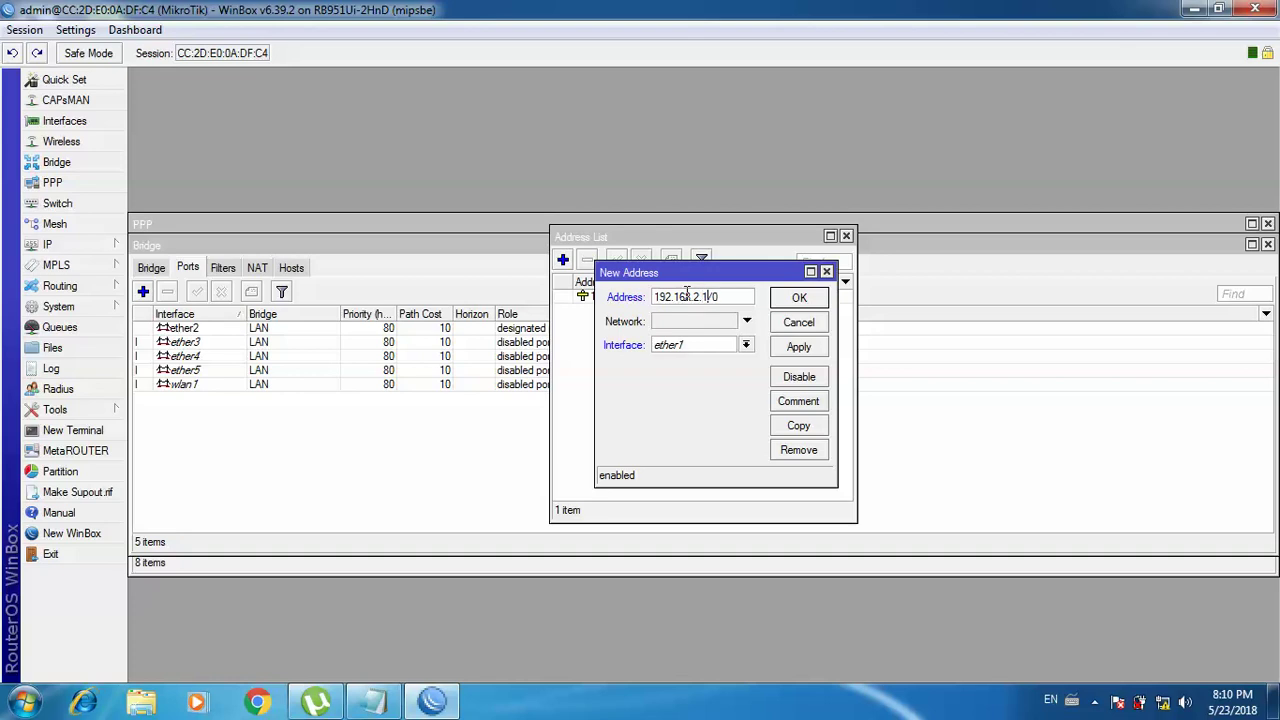
left_click(732, 296)
key("BackSpace")
type("24")
Assign the new 192.168.2.1/24 address to the ether5 interface and save the entry
left_click(746, 345)
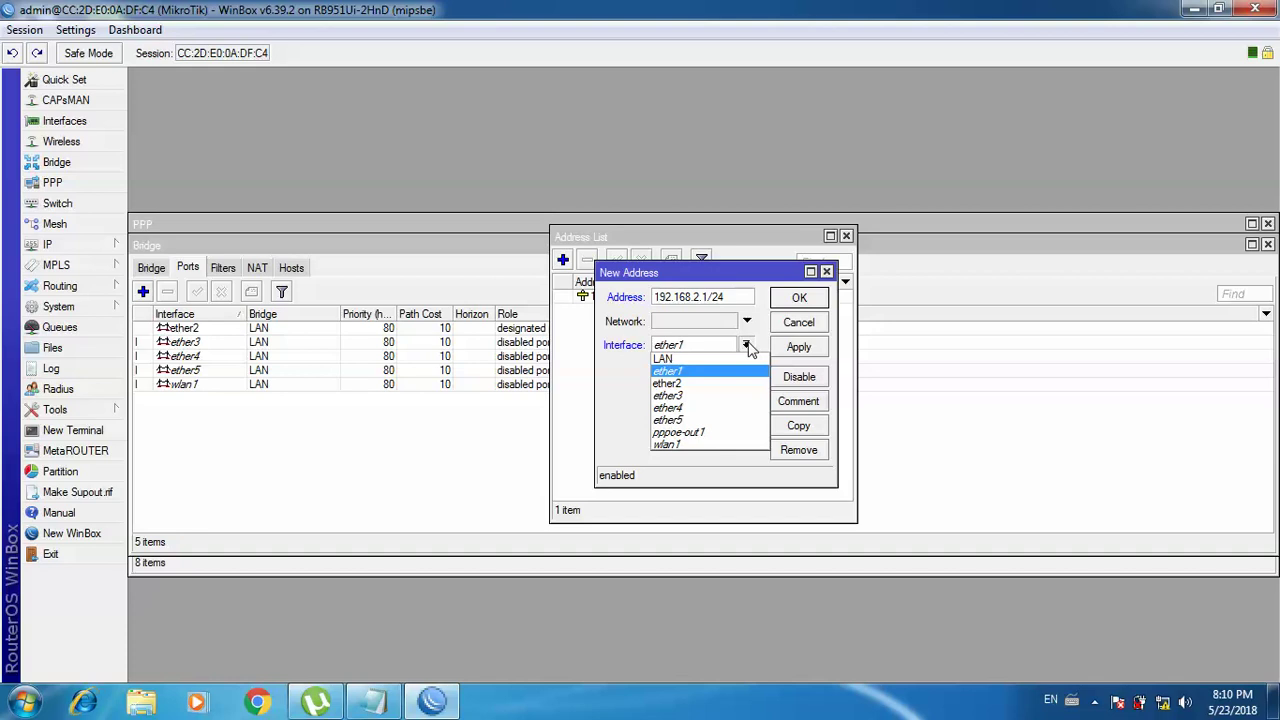
left_click(683, 400)
left_click(712, 345)
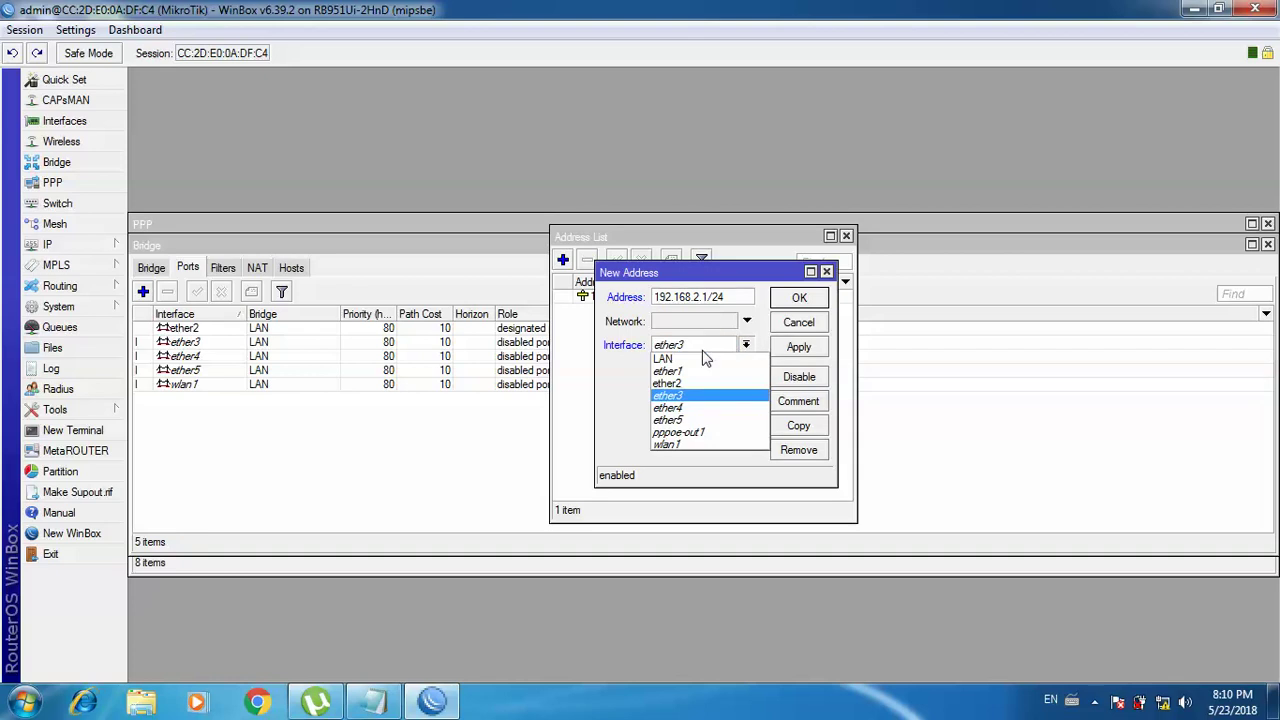
left_click(672, 420)
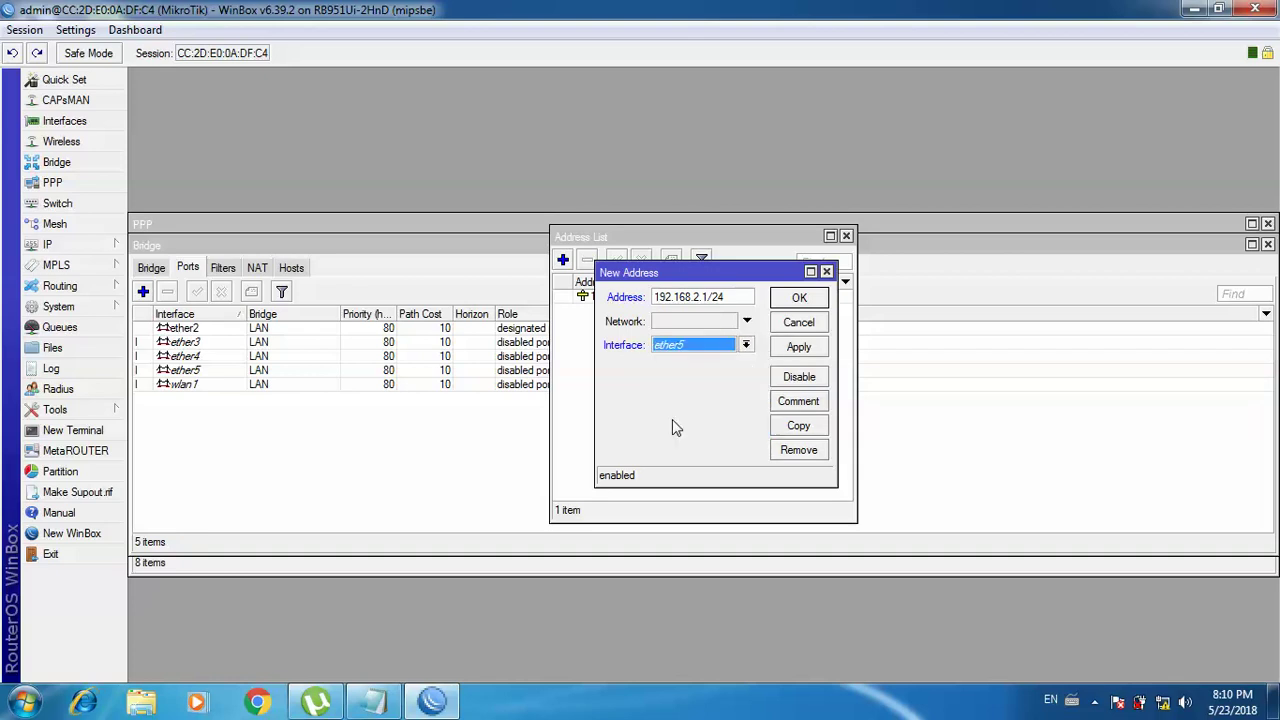
left_click(797, 347)
left_click(798, 297)
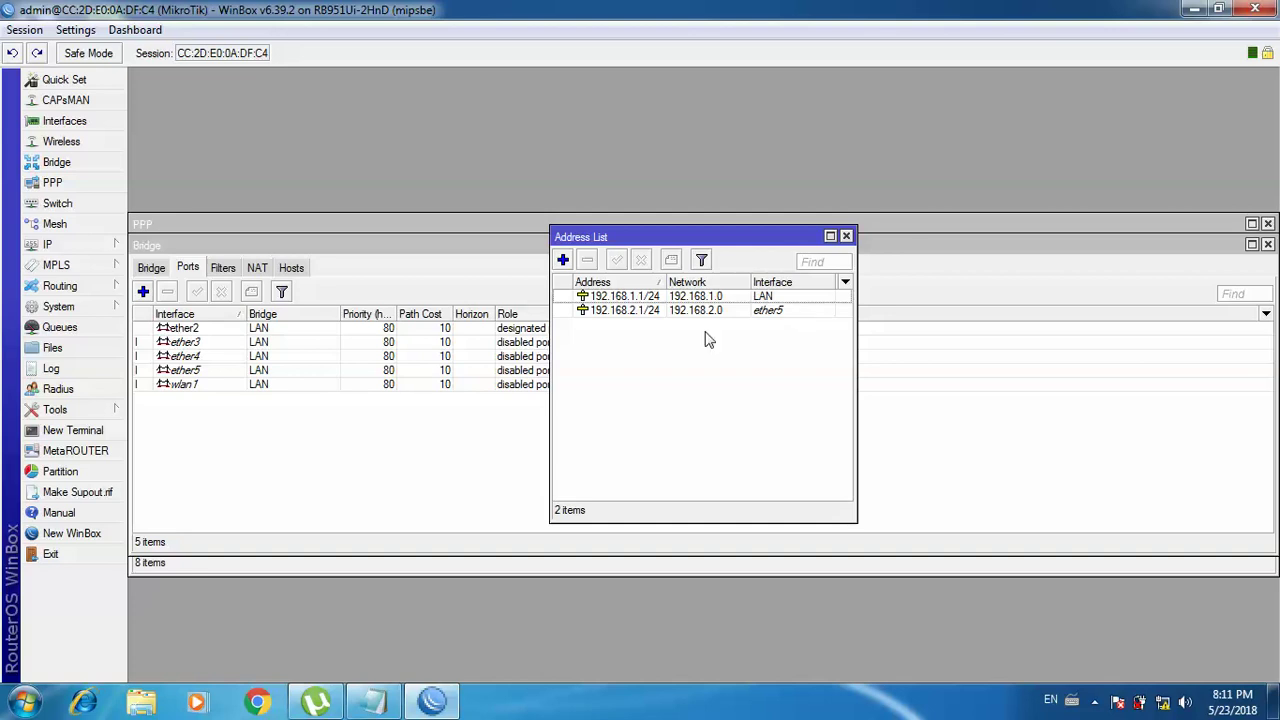
Rename the ether5 interface to Wifi, and check the interface name in the IP address list
left_click(68, 123)
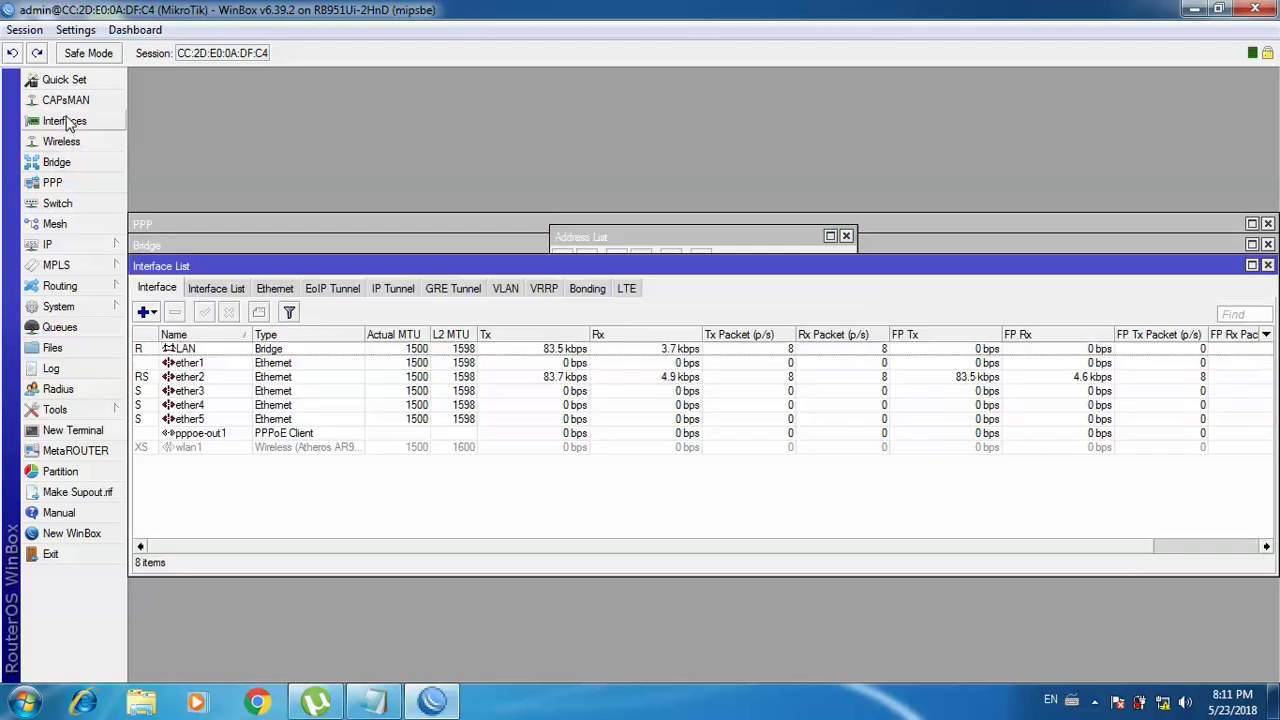
right_click(185, 420)
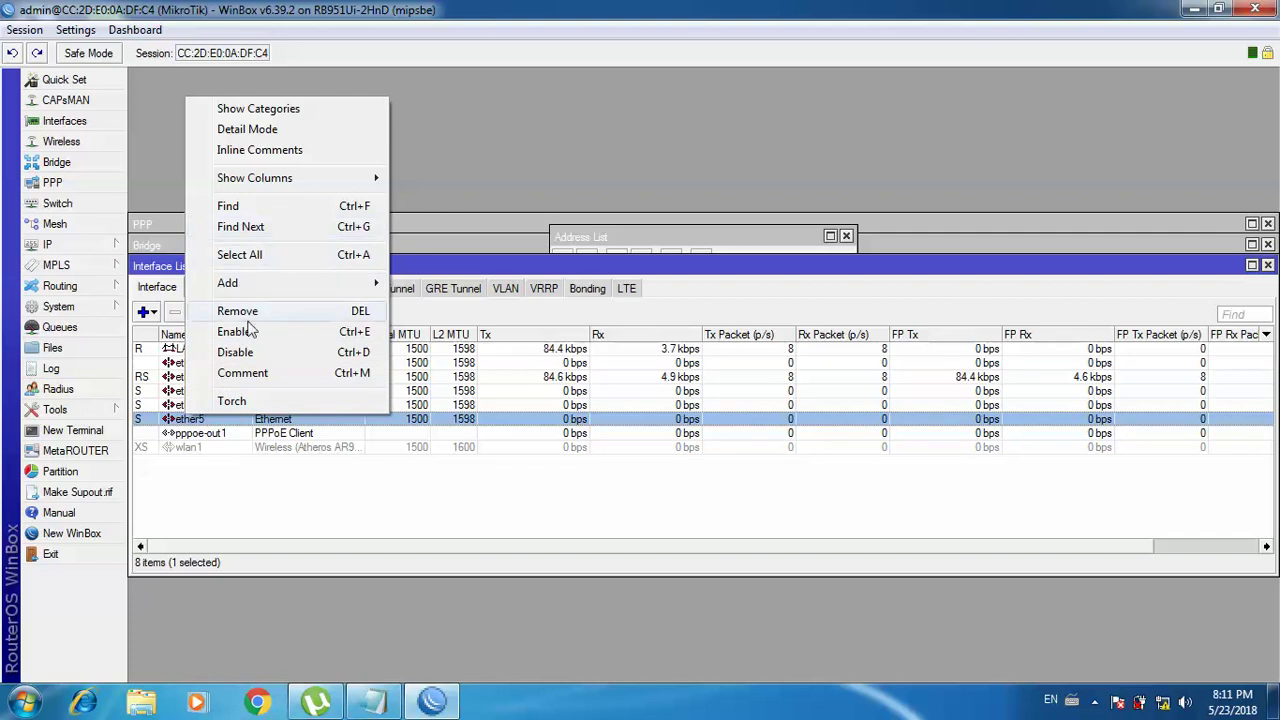
left_click(499, 67)
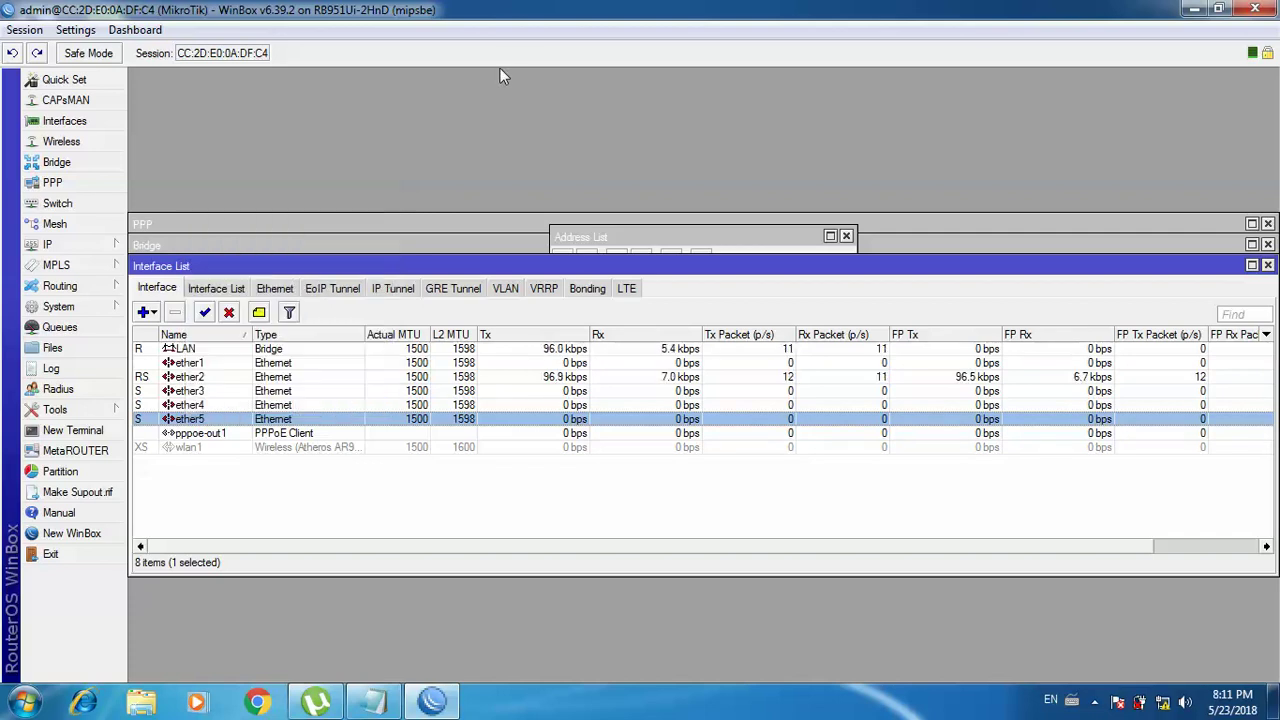
double_click(250, 420)
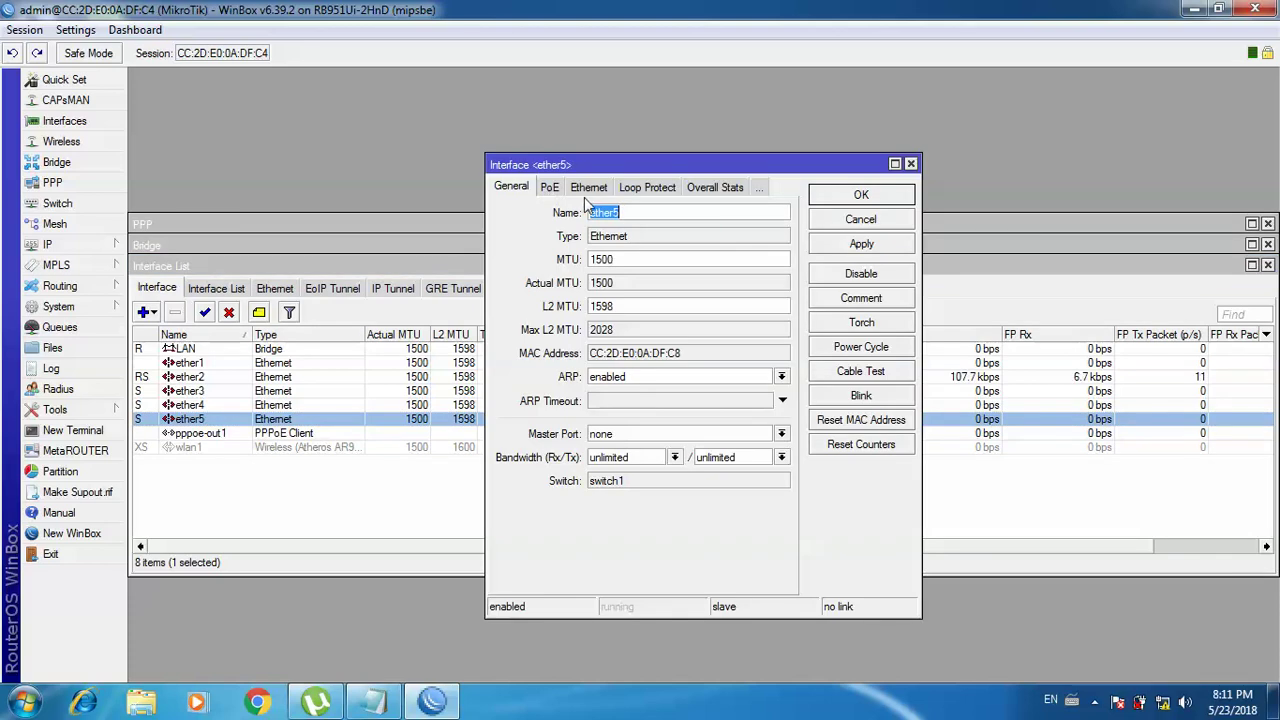
key("BackSpace")
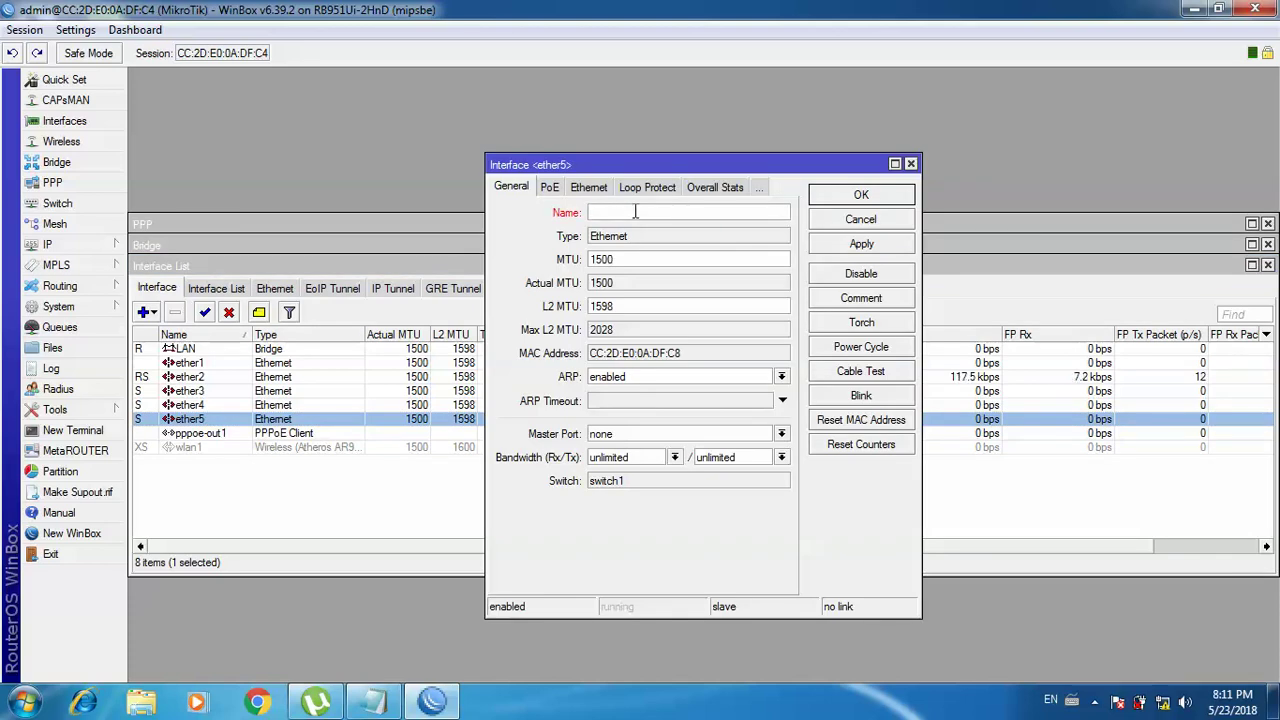
type("Wifi")
left_click(850, 248)
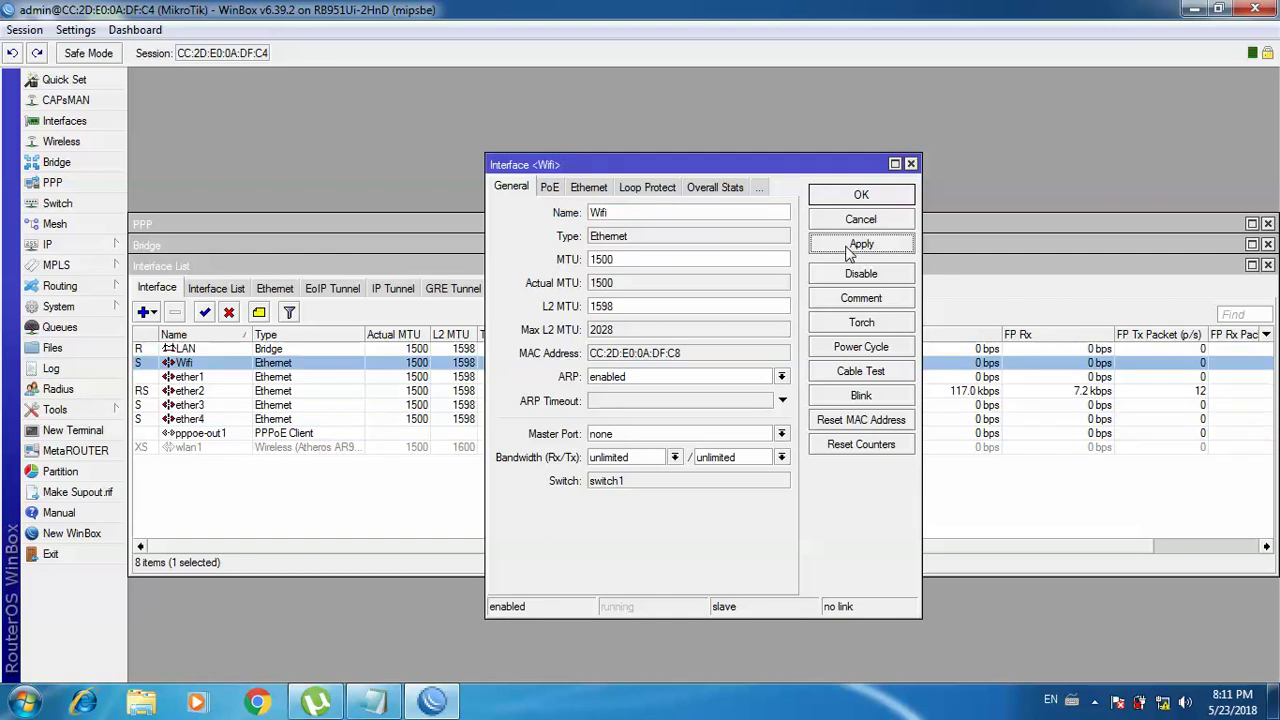
left_click(858, 216)
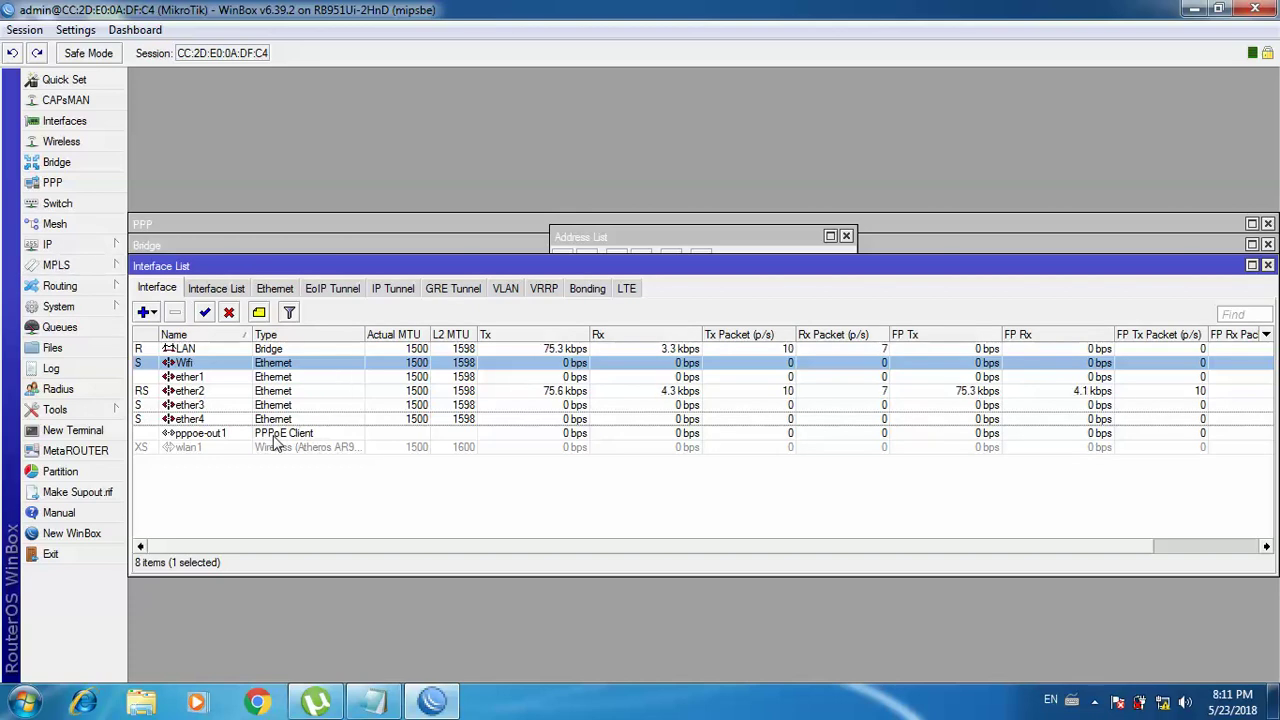
left_click(57, 244)
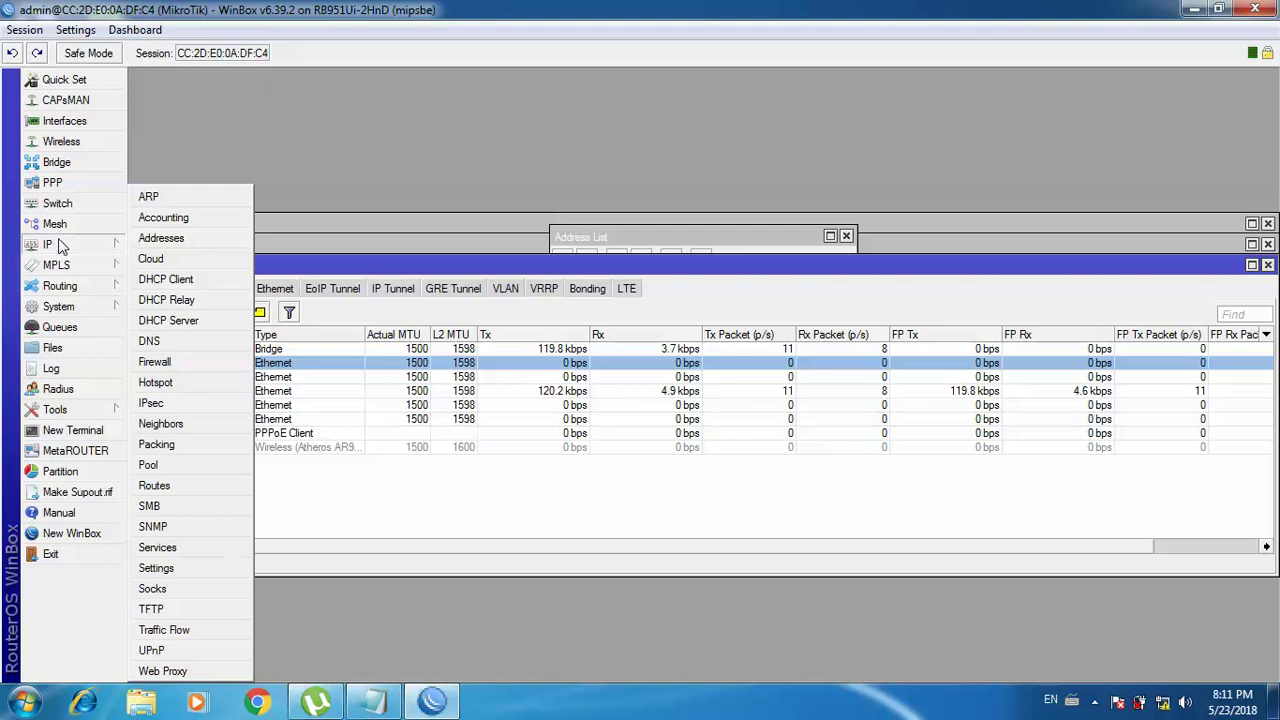
left_click(152, 240)
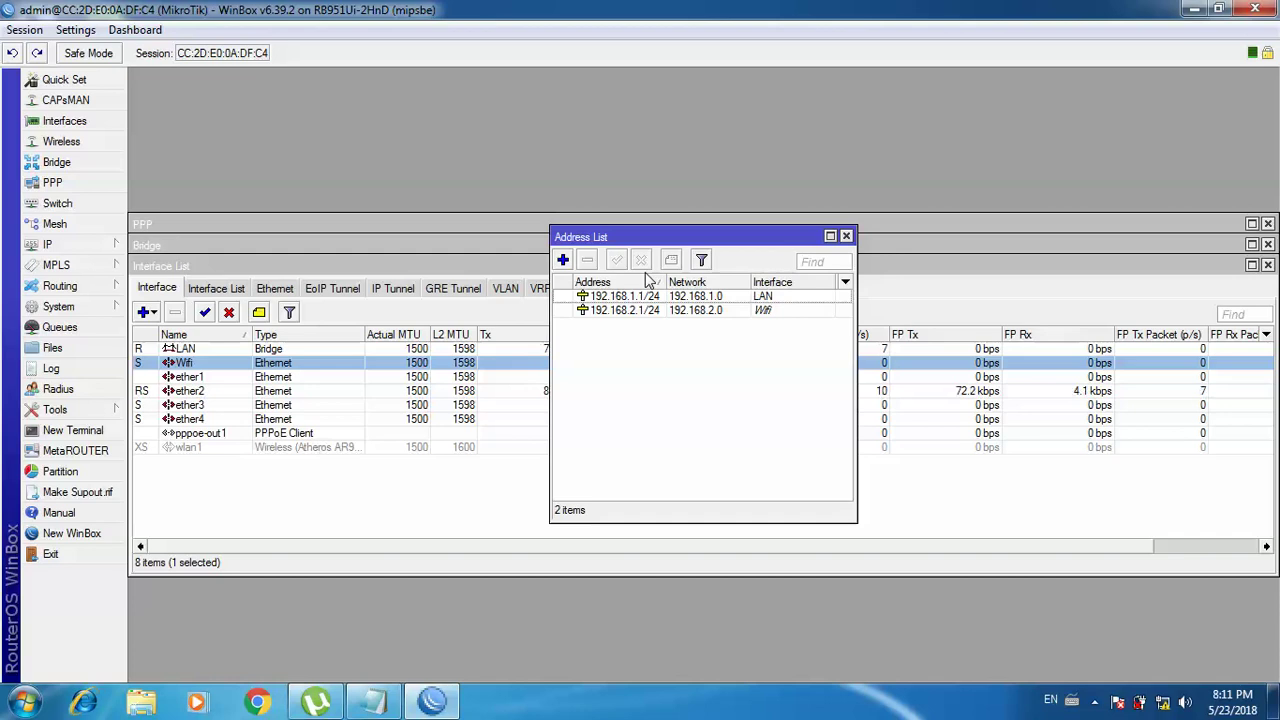
Set the router's DNS servers to 8.8.8.8 and 8.8.4.4 and save the DNS settings
left_click(110, 250)
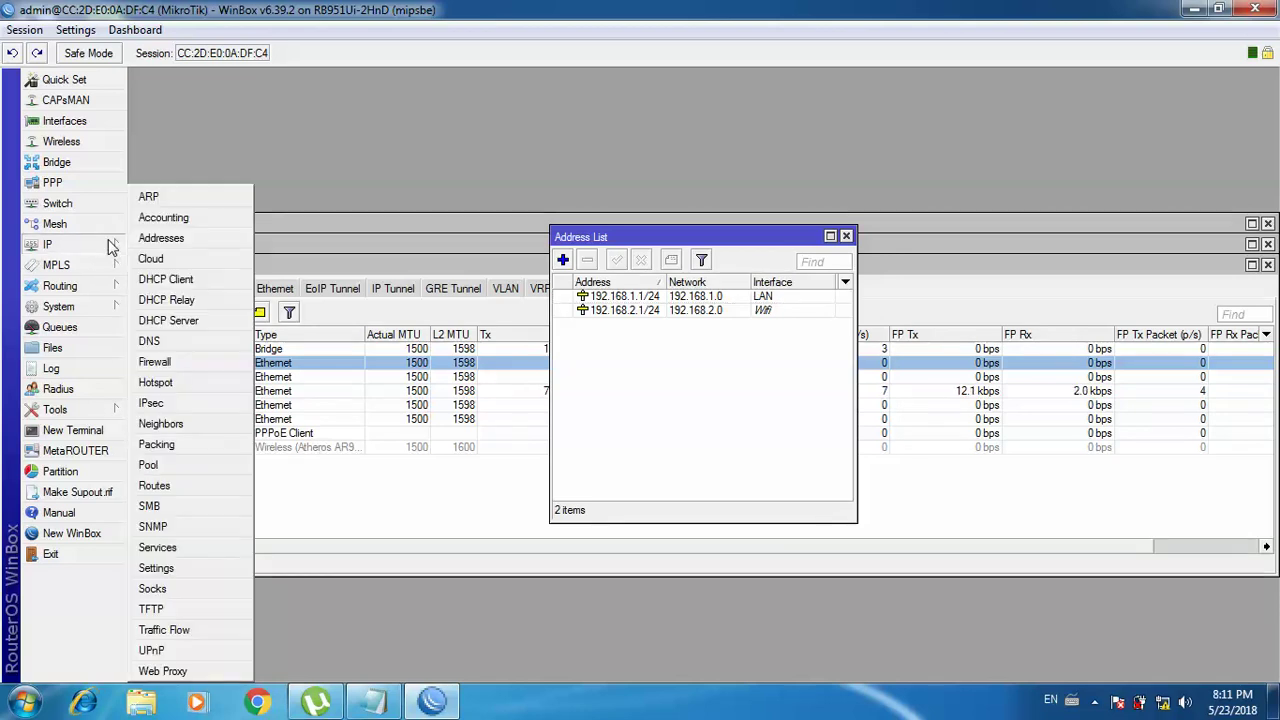
left_click(150, 343)
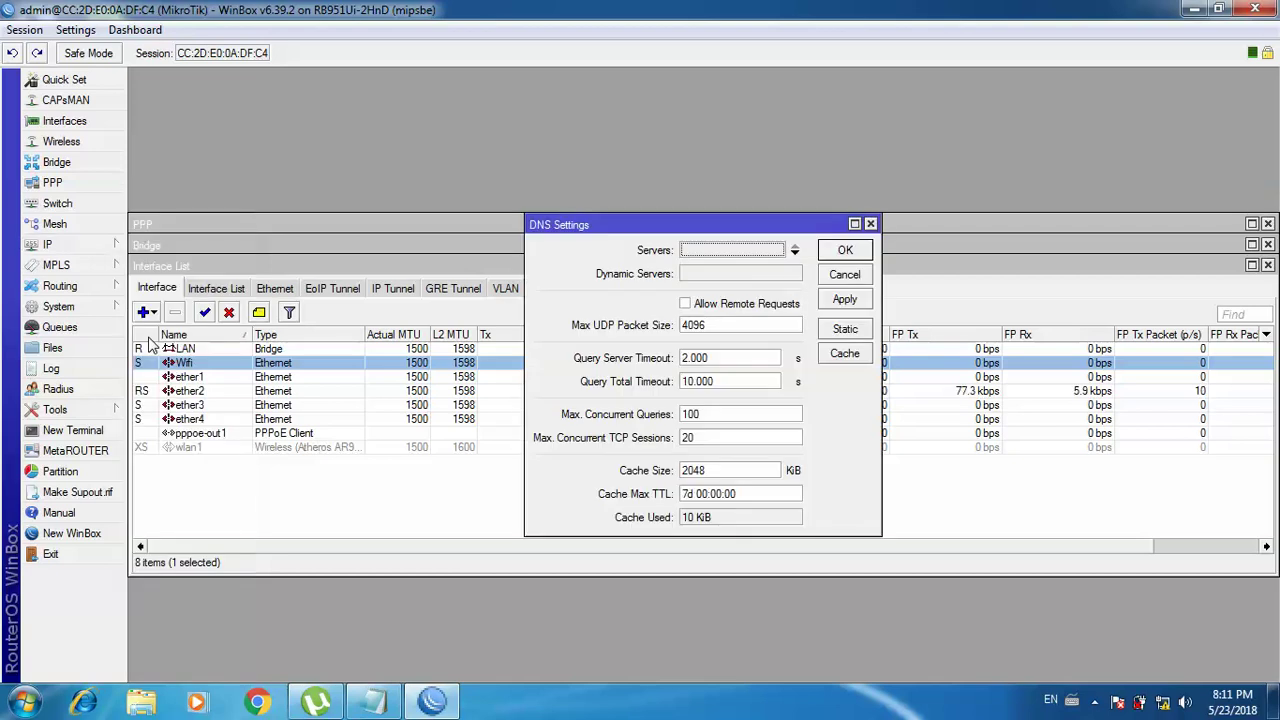
left_click(697, 248)
key("BackSpace")
type("8")
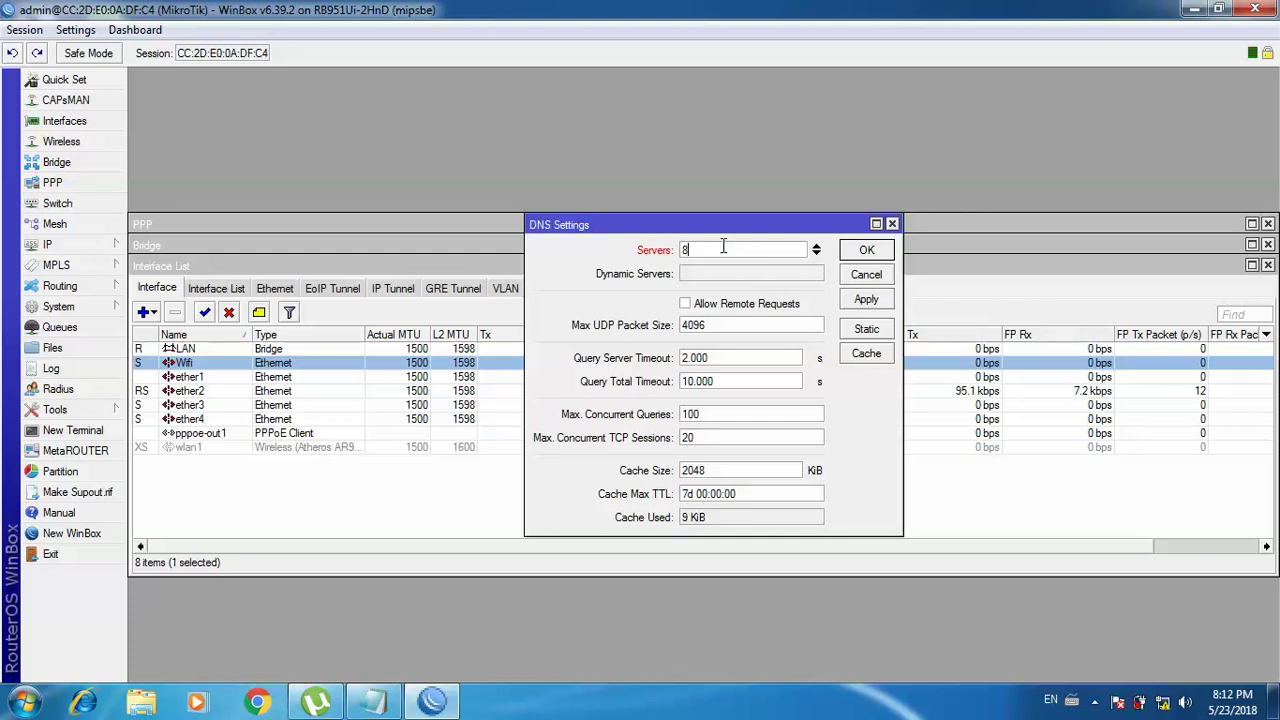
type(".8.8.8")
left_click(817, 253)
type("8.8")
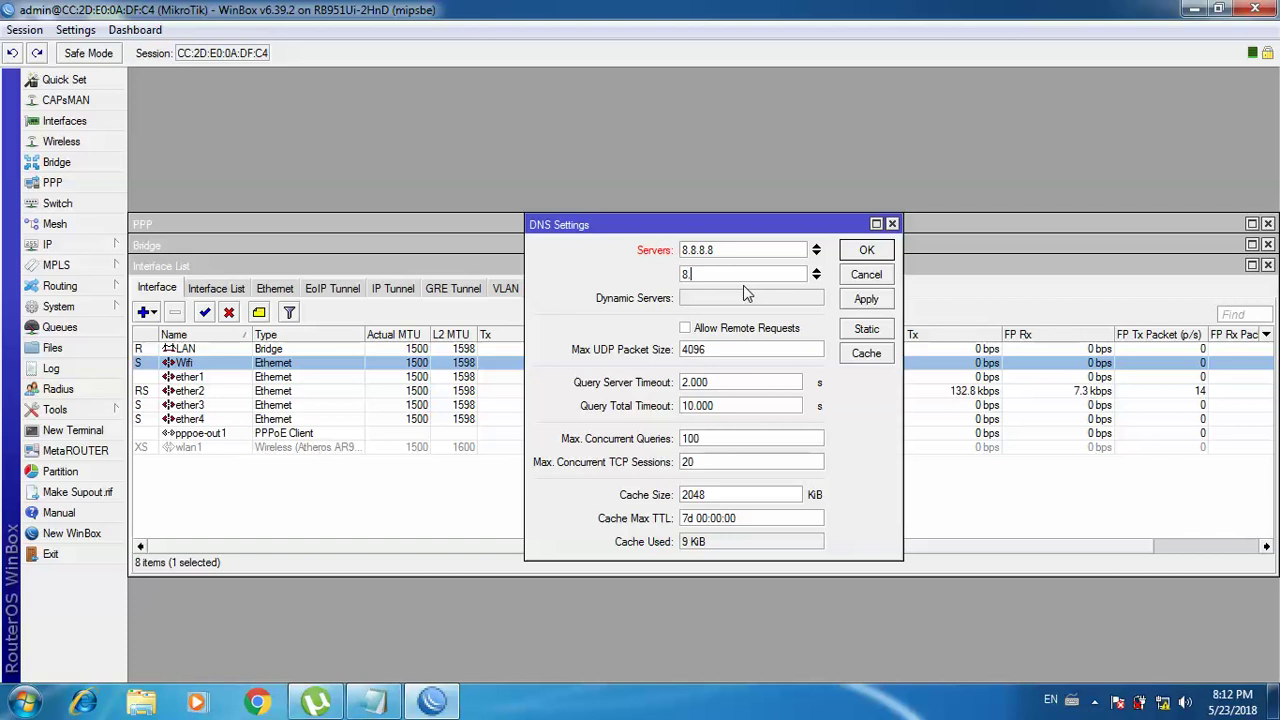
type(".4.4")
left_click(867, 301)
left_click(867, 251)
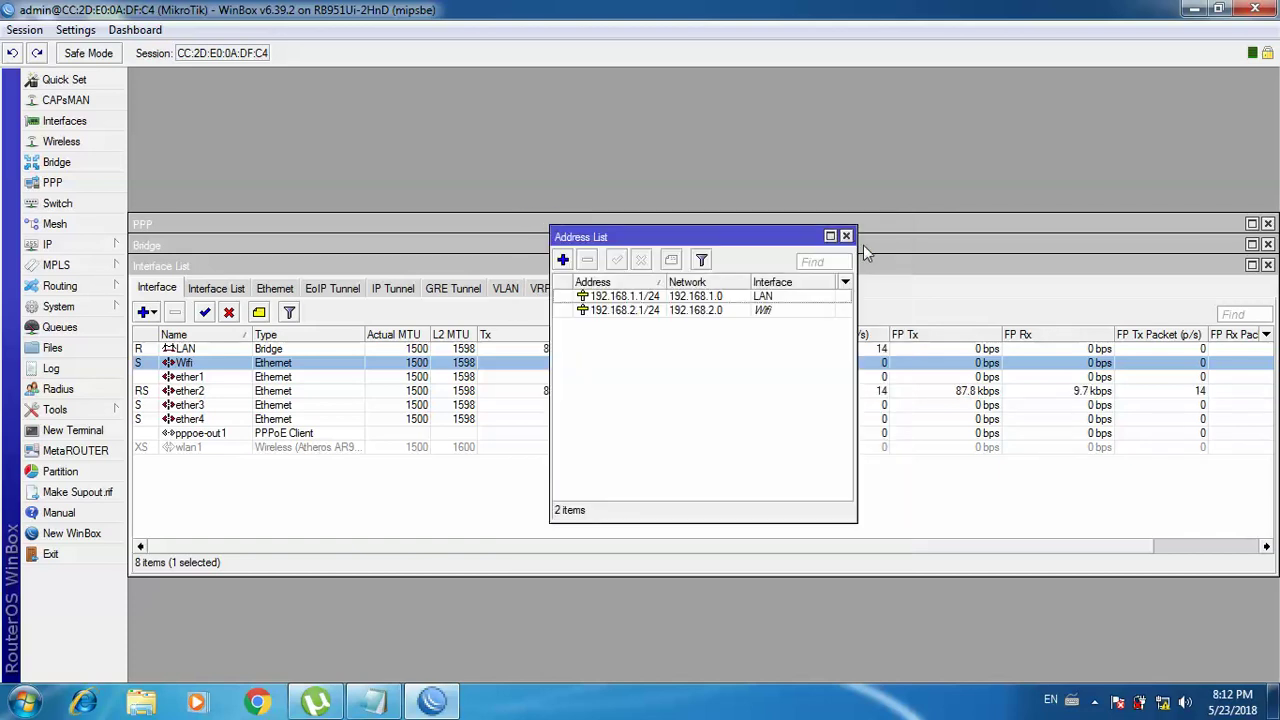
Start the DHCP server setup on the LAN interface, accepting address space 192.168.1.0/24 and gateway 192.168.1.1
left_click(116, 248)
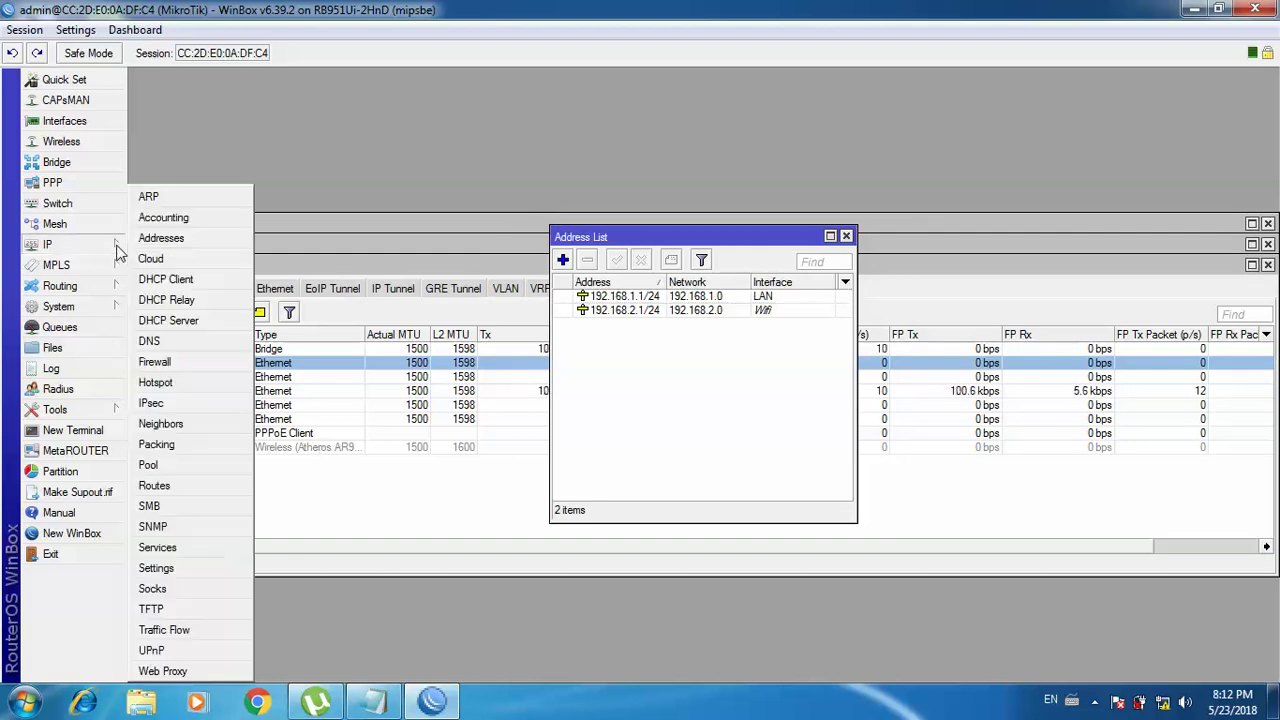
left_click(155, 322)
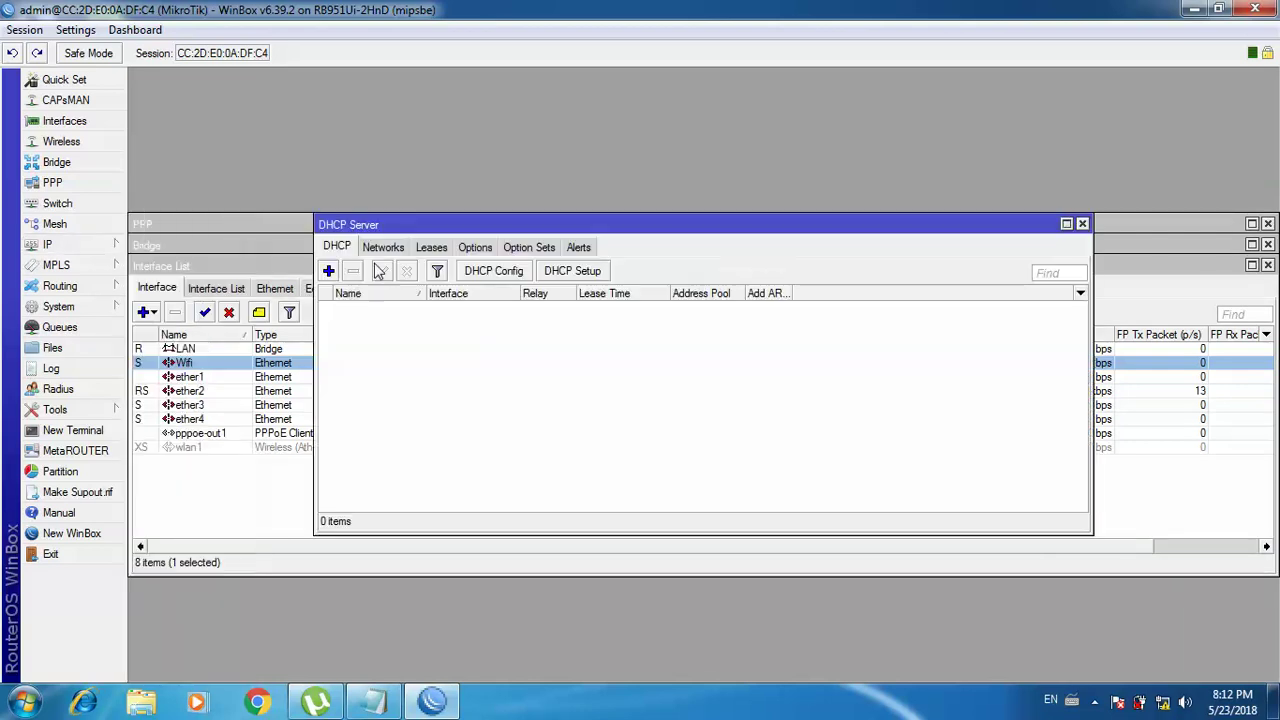
left_click(567, 279)
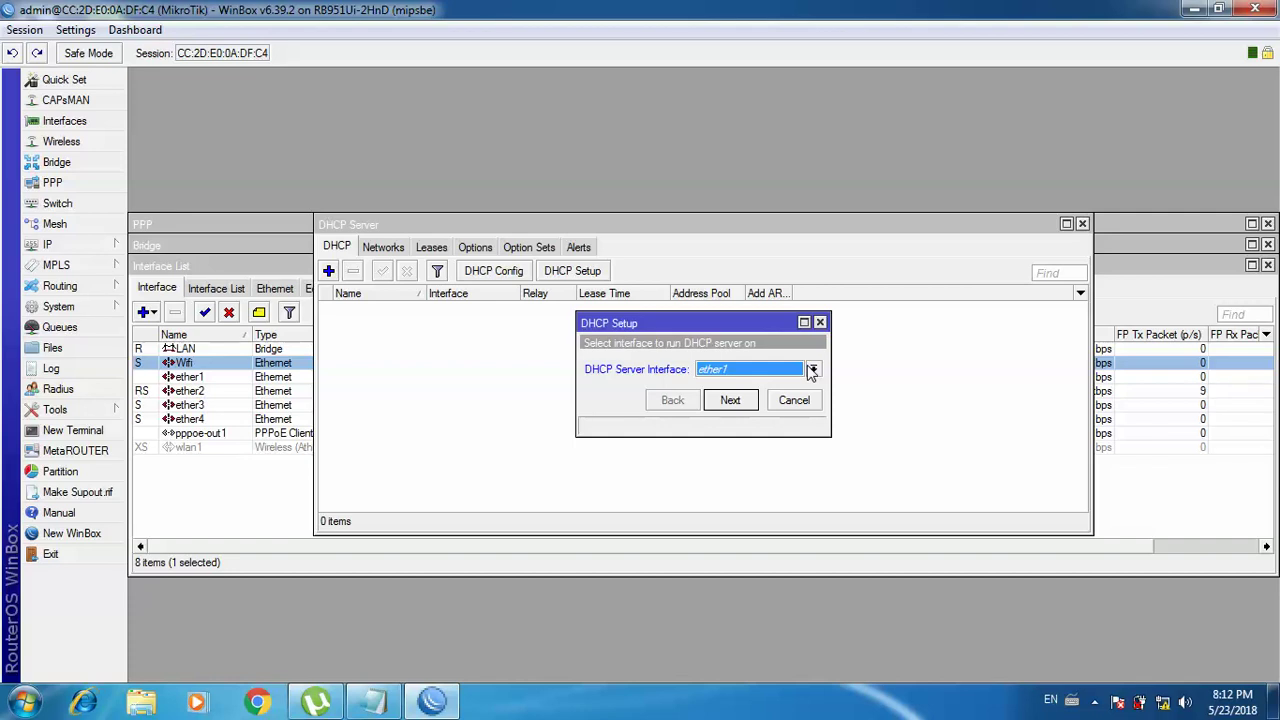
left_click(814, 372)
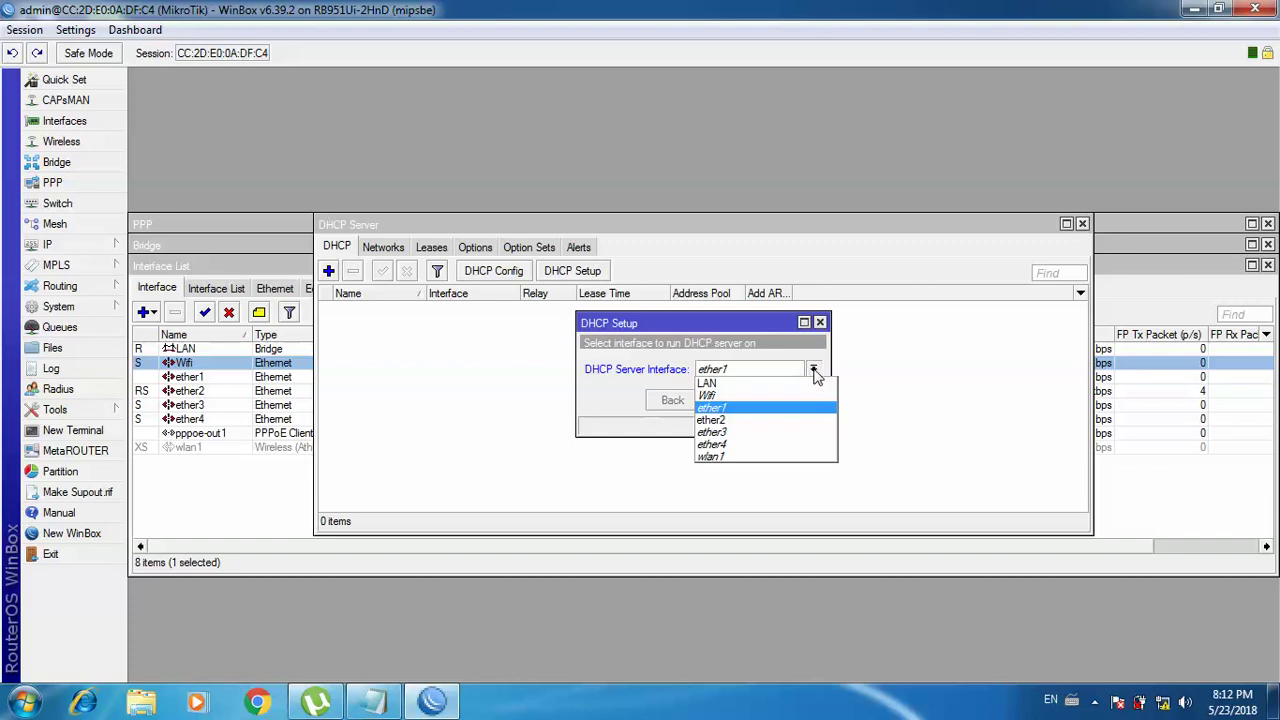
left_click(737, 385)
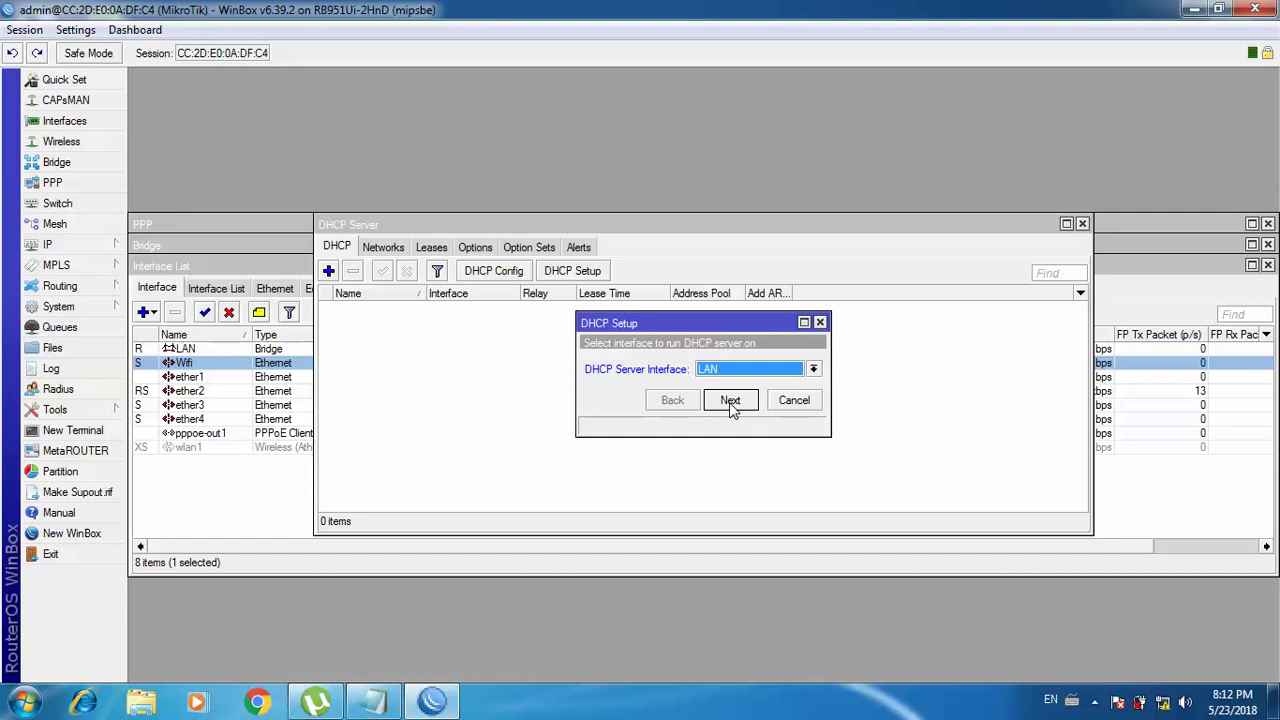
left_click(730, 400)
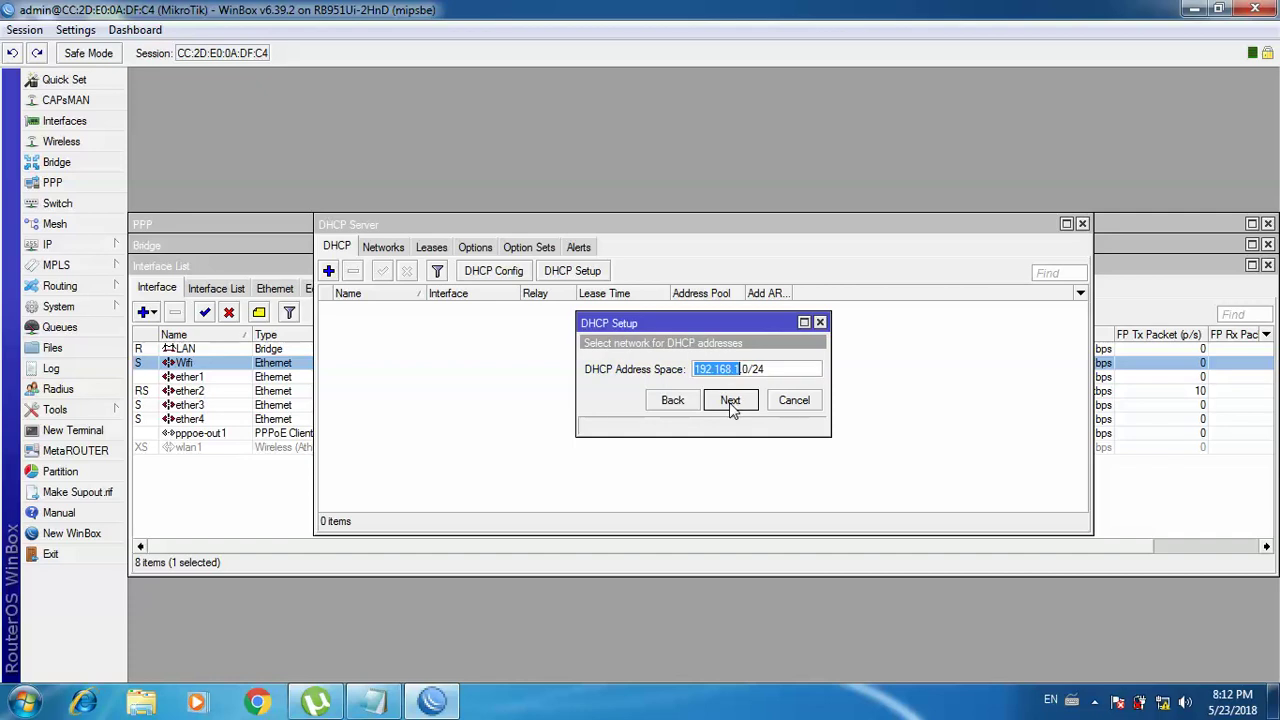
left_click(730, 400)
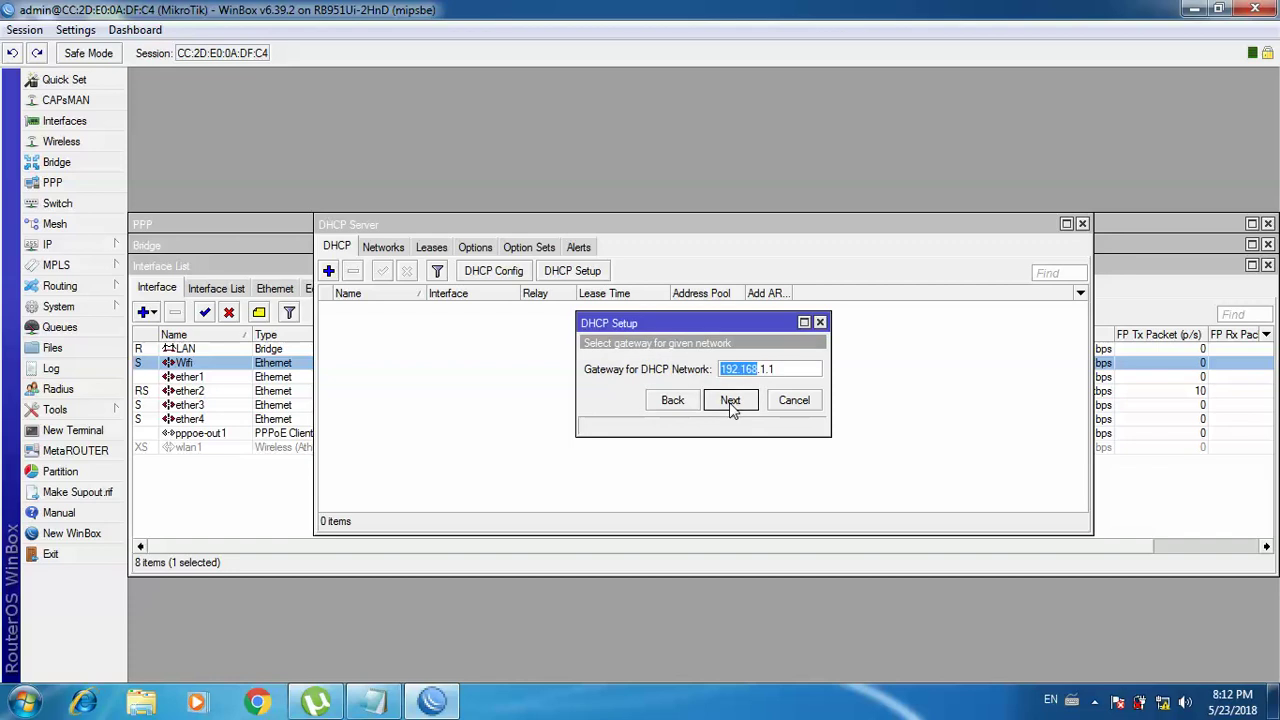
left_click(730, 400)
Set the LAN DHCP address pool to 192.168.1.100-192.168.1.254
left_click(734, 369)
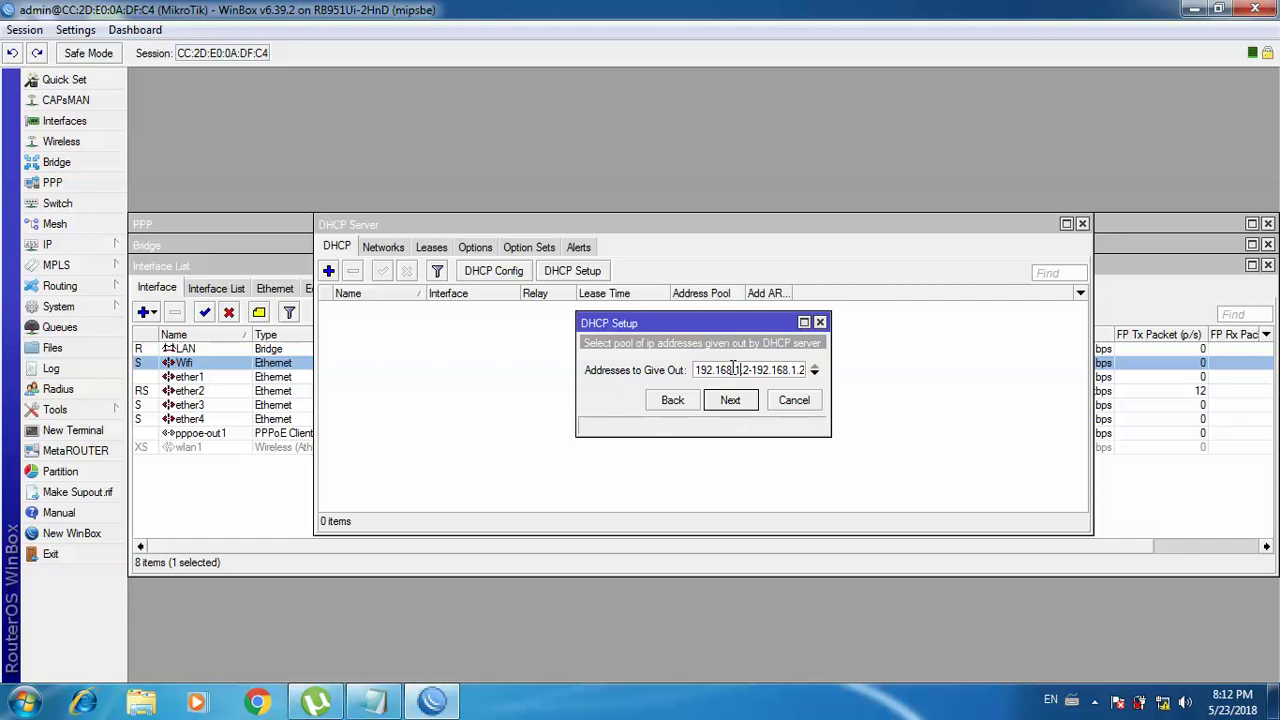
type("00")
key("End")
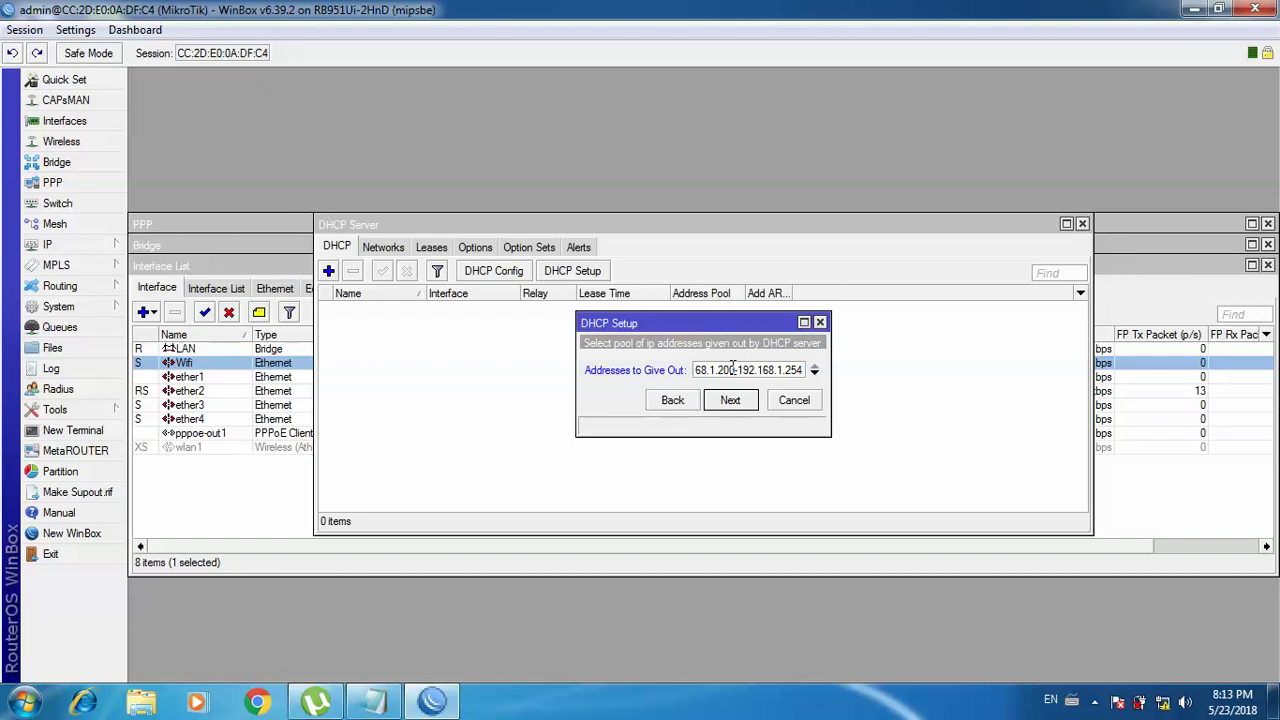
left_click(733, 369)
key("Left")
key("Left")
key("BackSpace")
type("1")
left_click(743, 403)
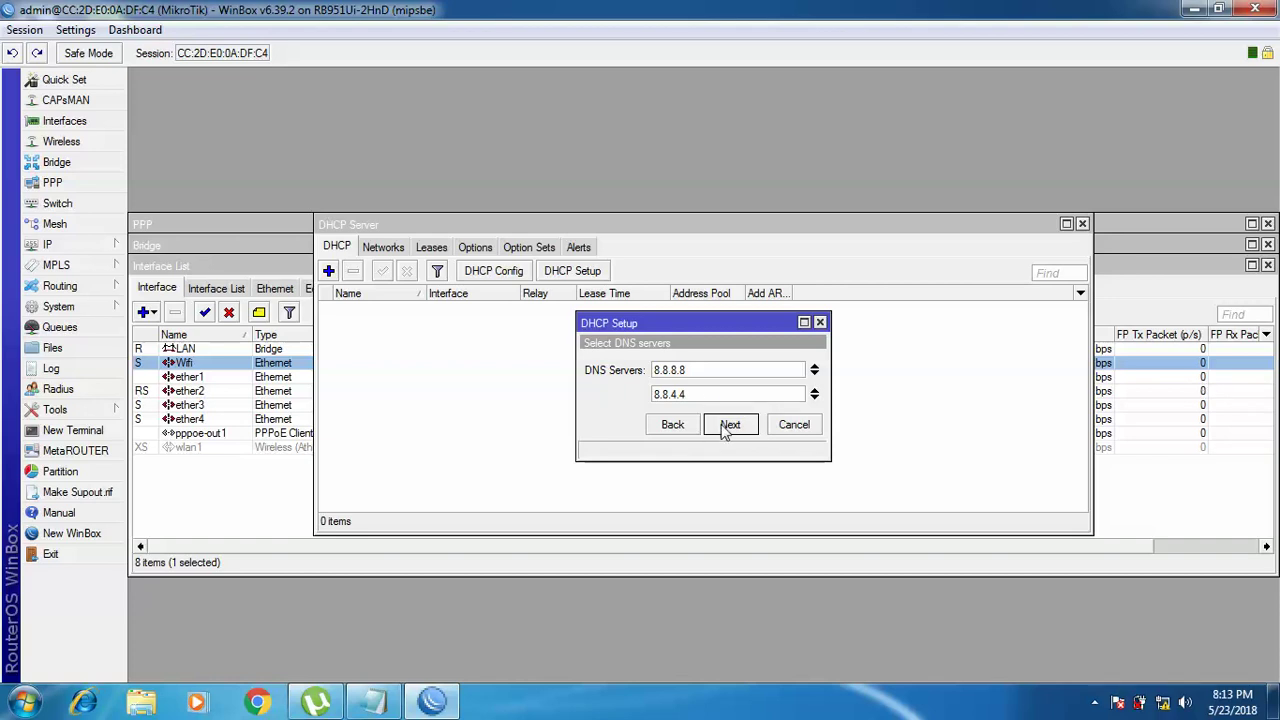
Accept DNS servers 8.8.8.8 and 8.8.4.4 and a lease time of 00:10:00, and finish the LAN DHCP setup
left_click(724, 426)
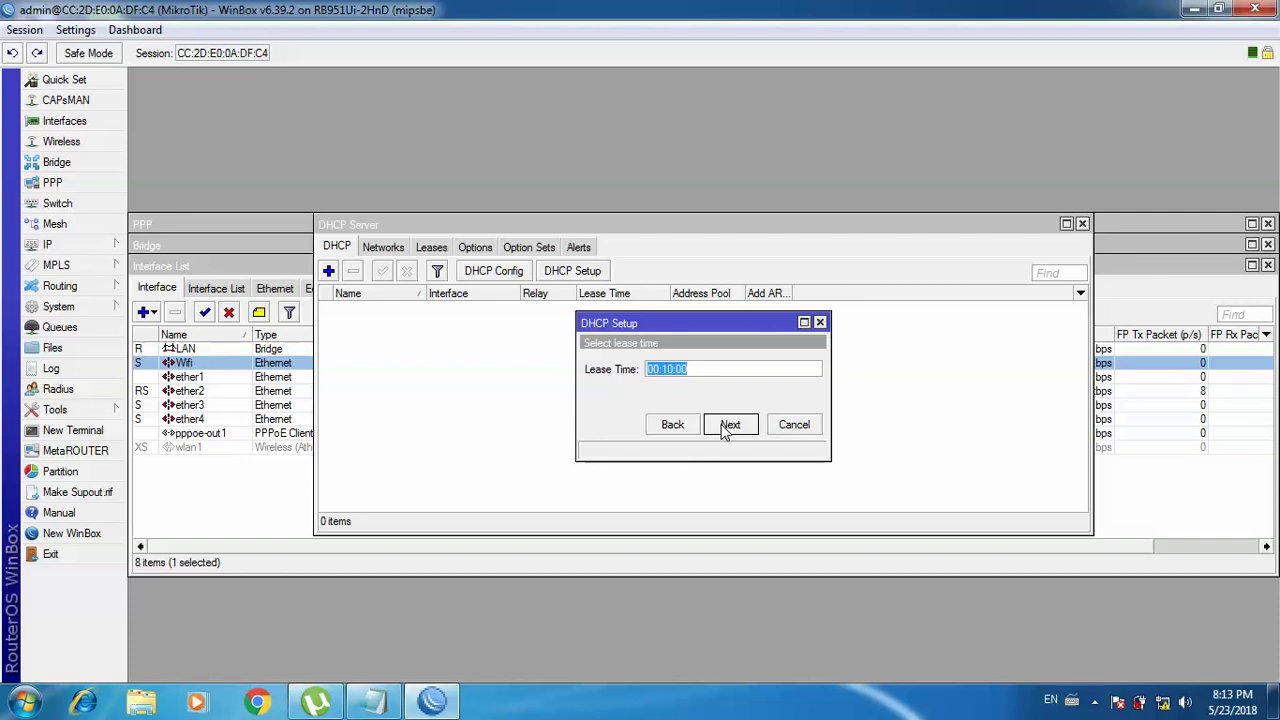
left_click(730, 426)
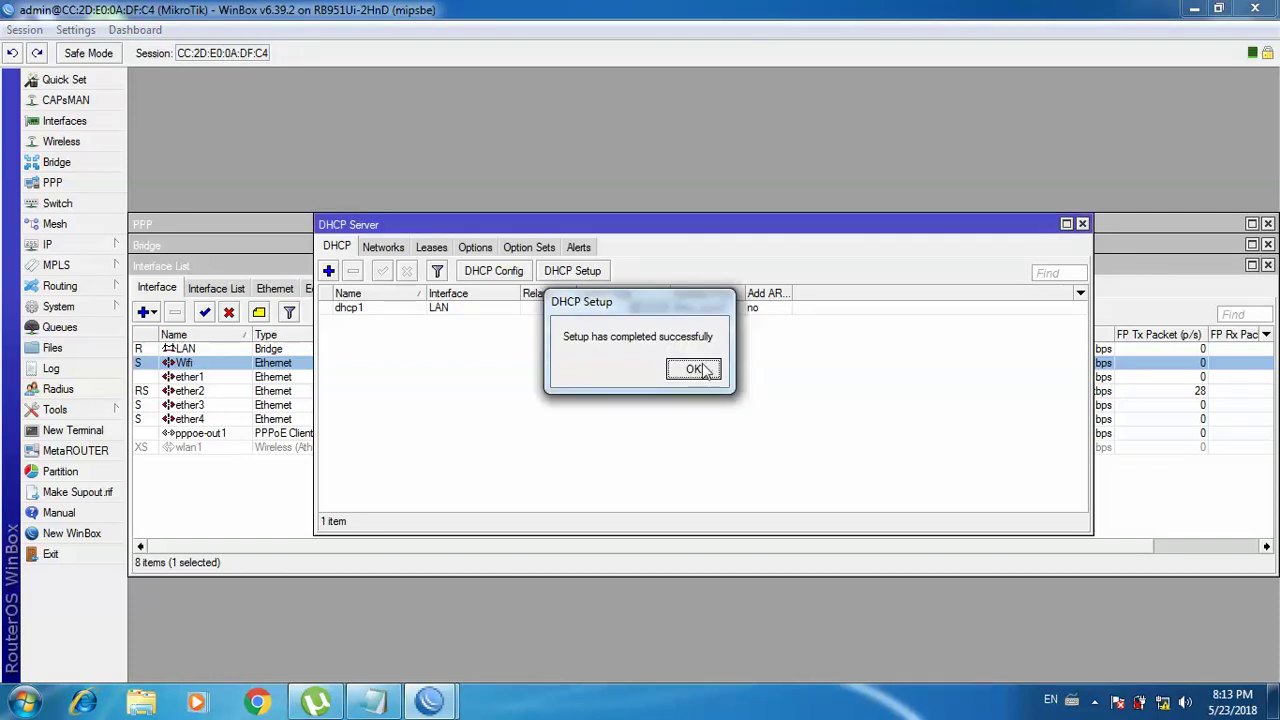
left_click(702, 369)
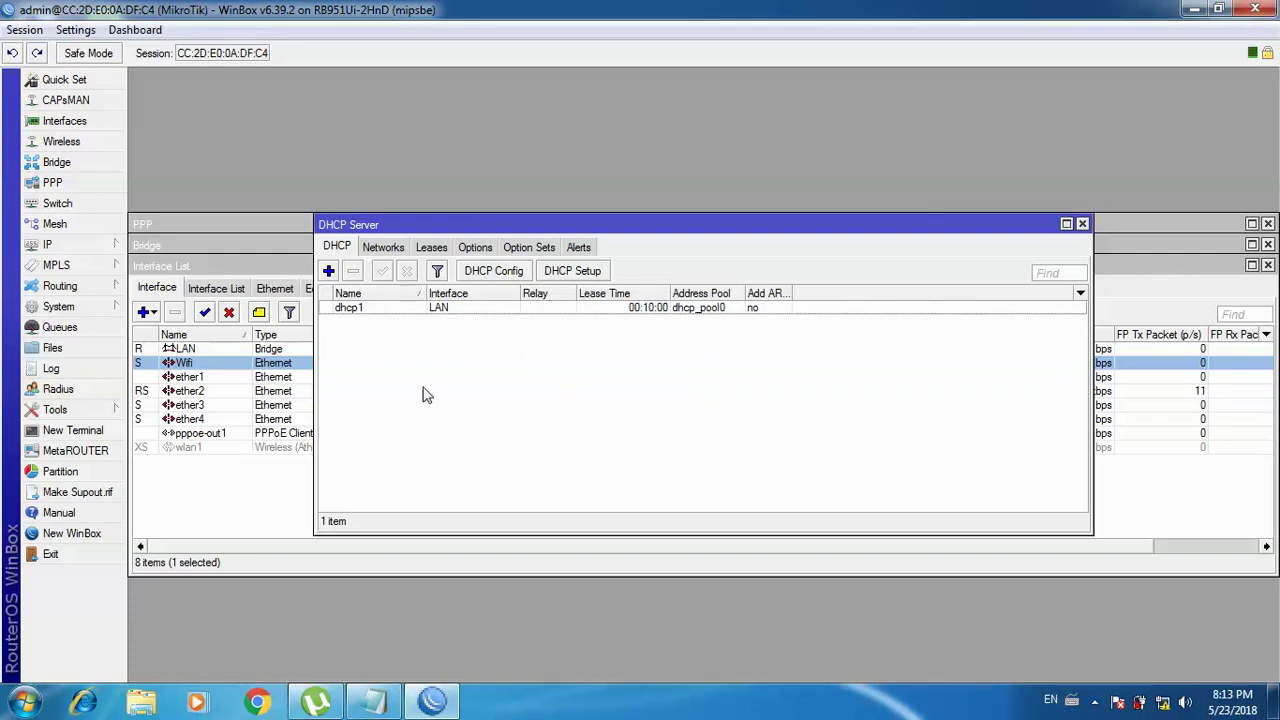
Try to start the DHCP server setup on the Wifi interface
left_click(580, 270)
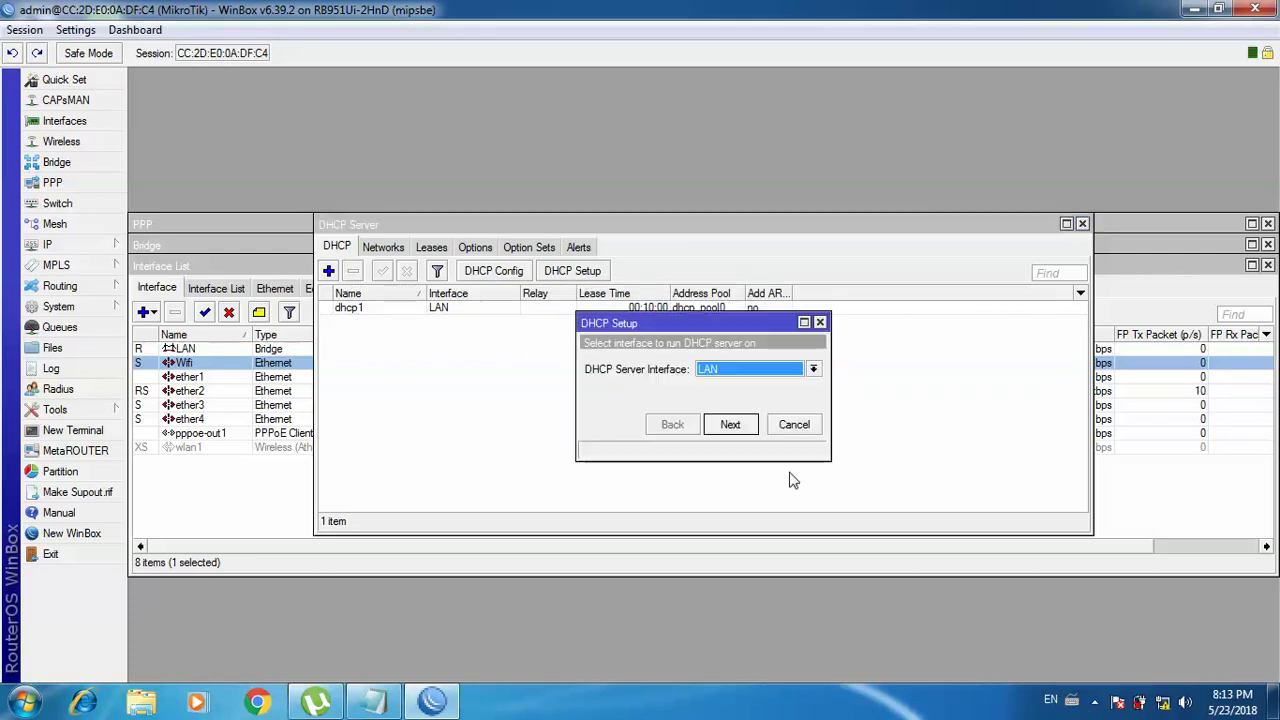
left_click(813, 369)
left_click(728, 398)
left_click(730, 428)
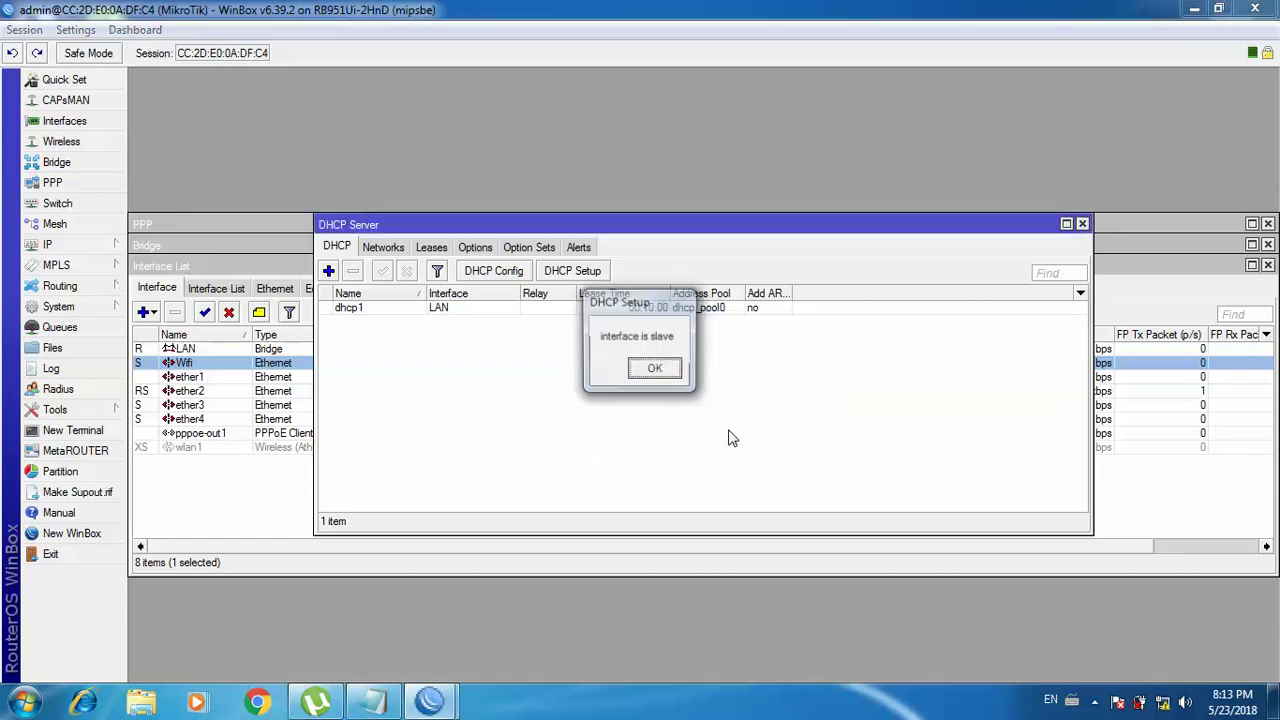
left_click(660, 377)
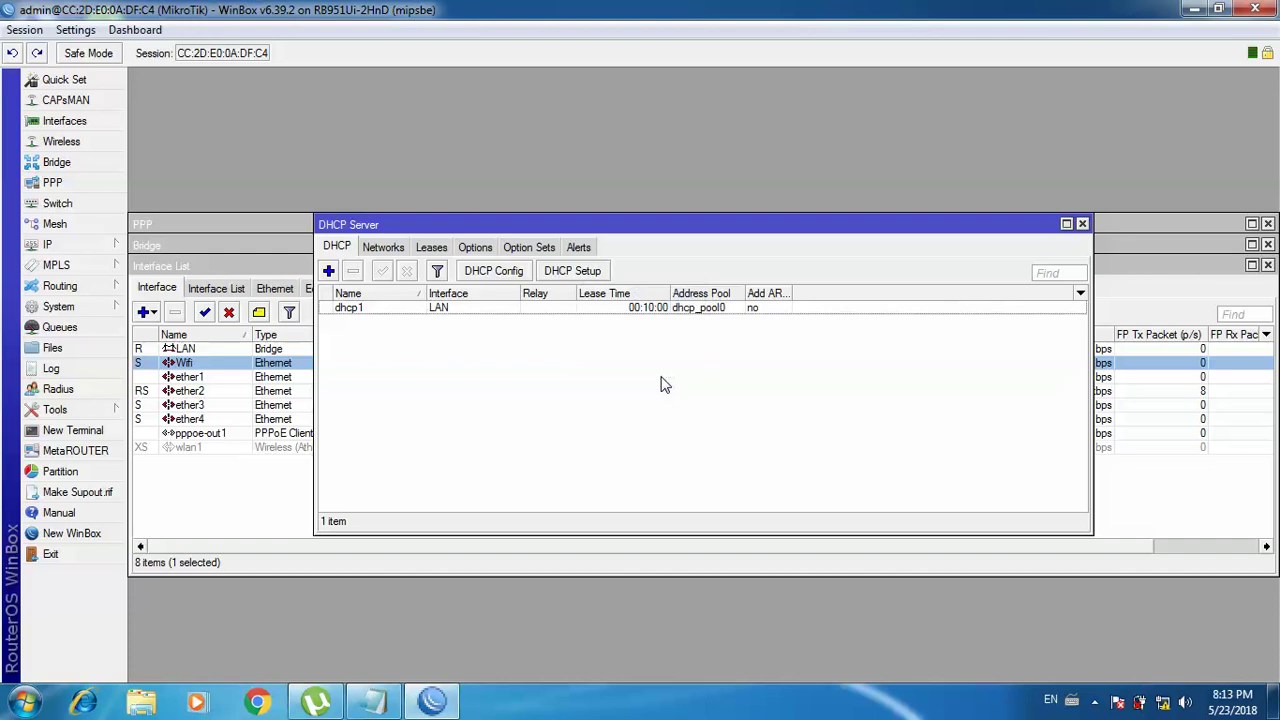
left_click(558, 272)
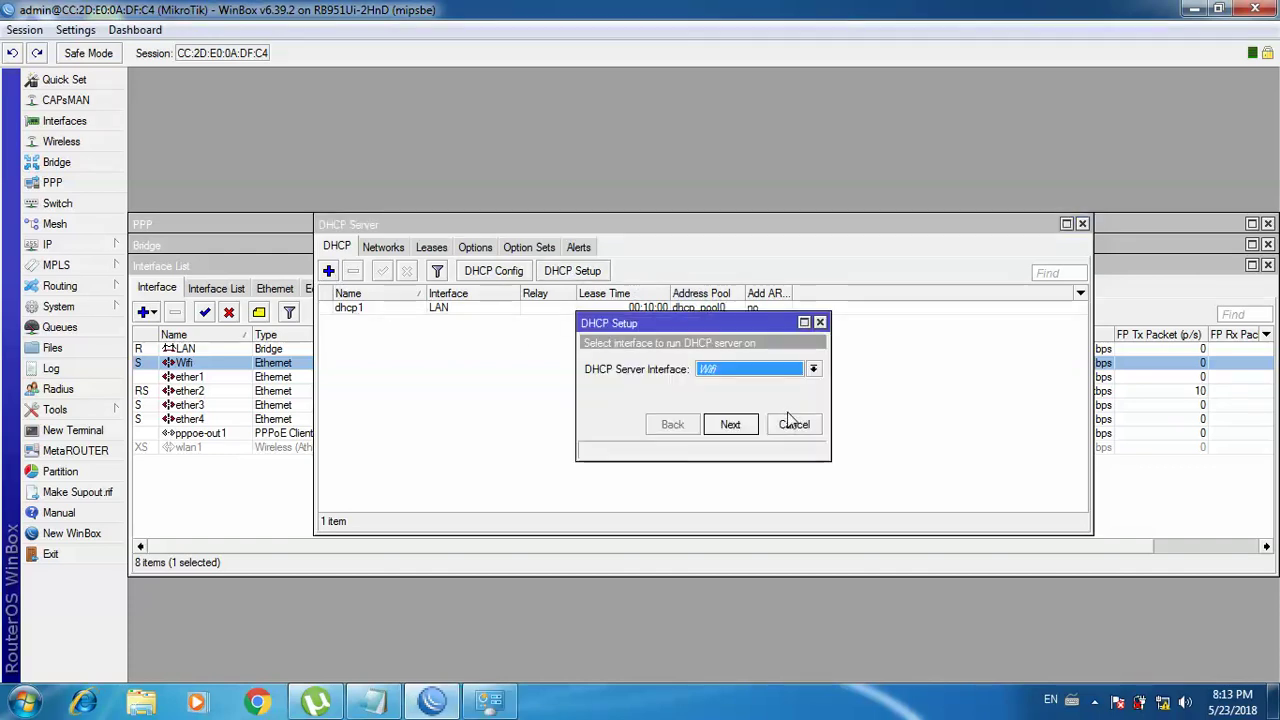
left_click(812, 370)
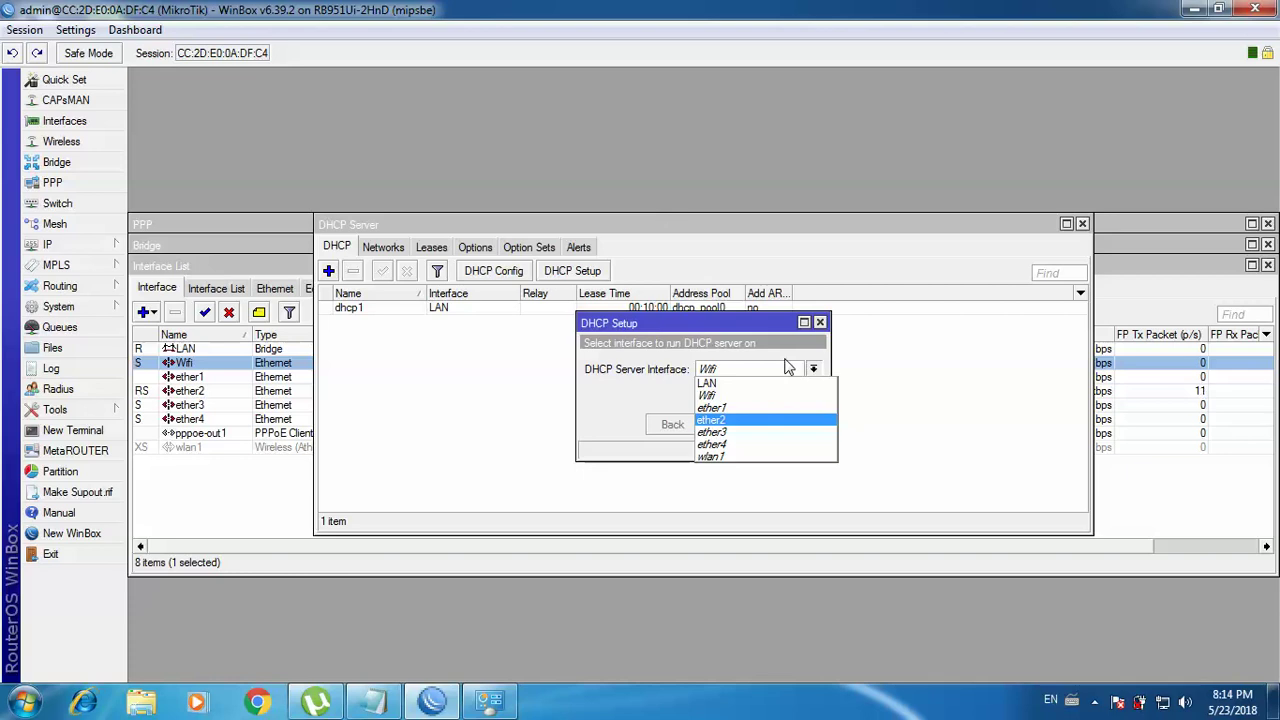
left_click(821, 323)
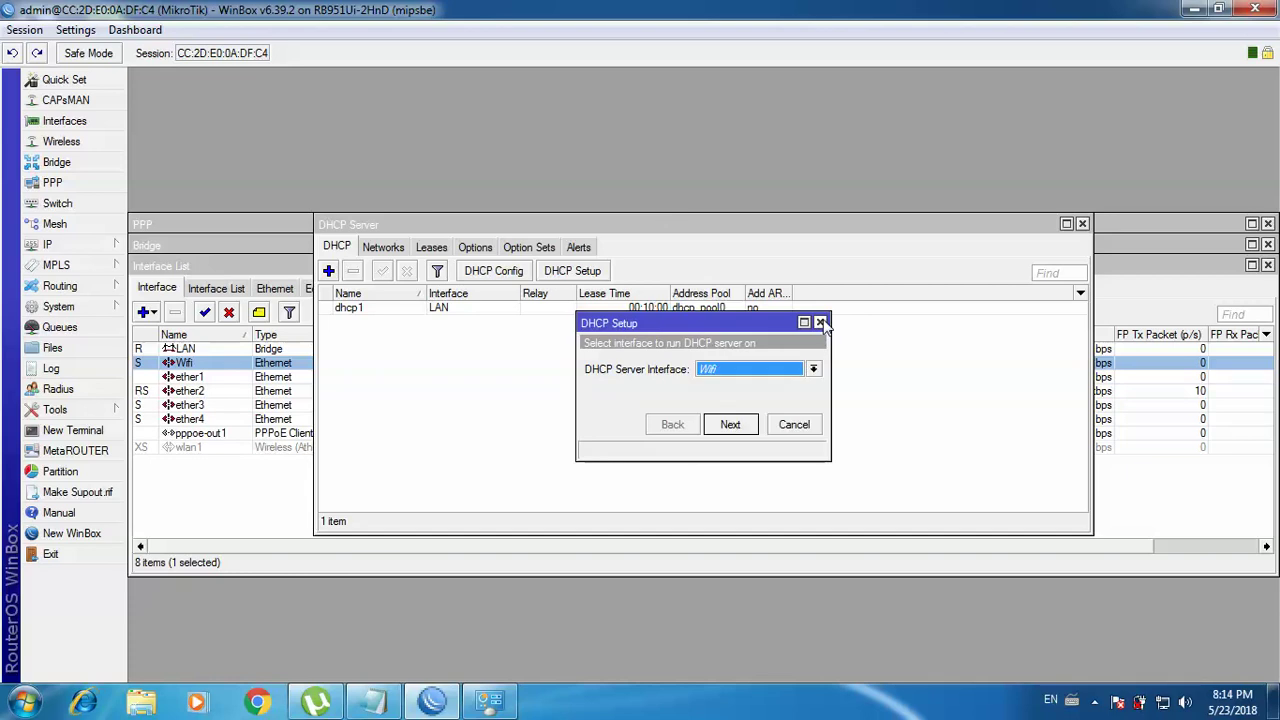
left_click(820, 322)
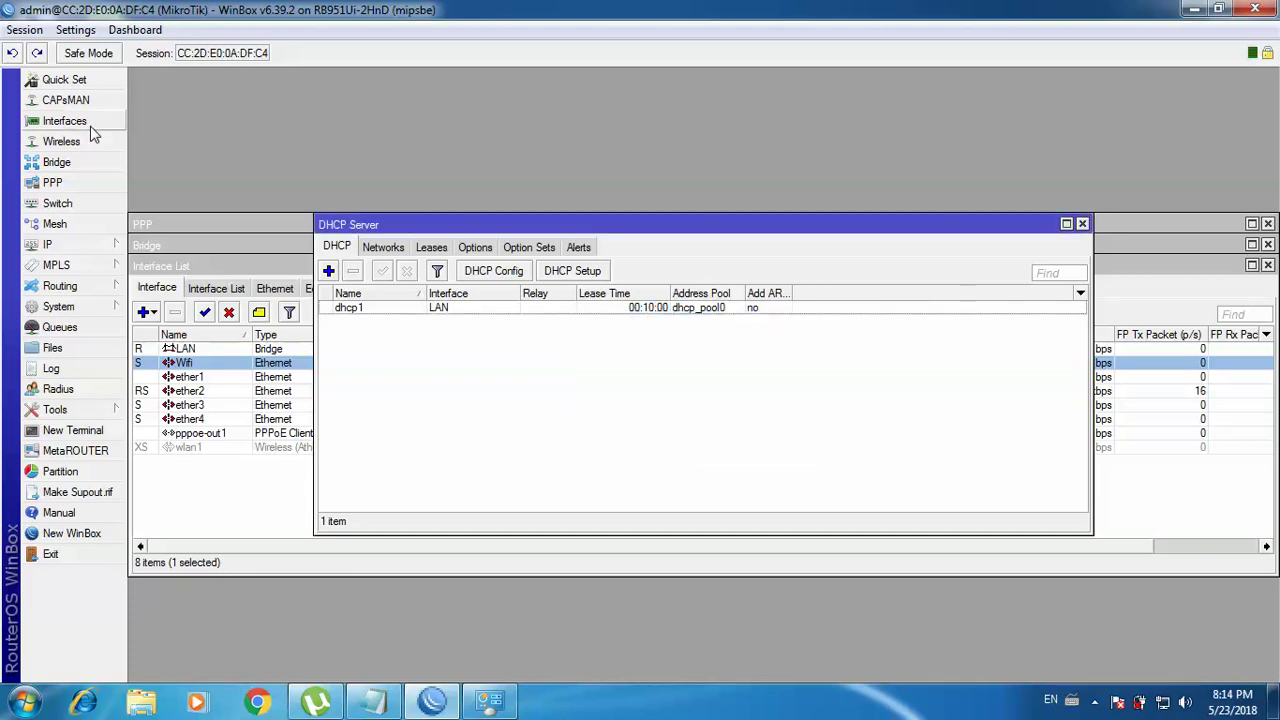
Disable the Wifi port in the LAN bridge and remove it from the bridge ports
left_click(72, 164)
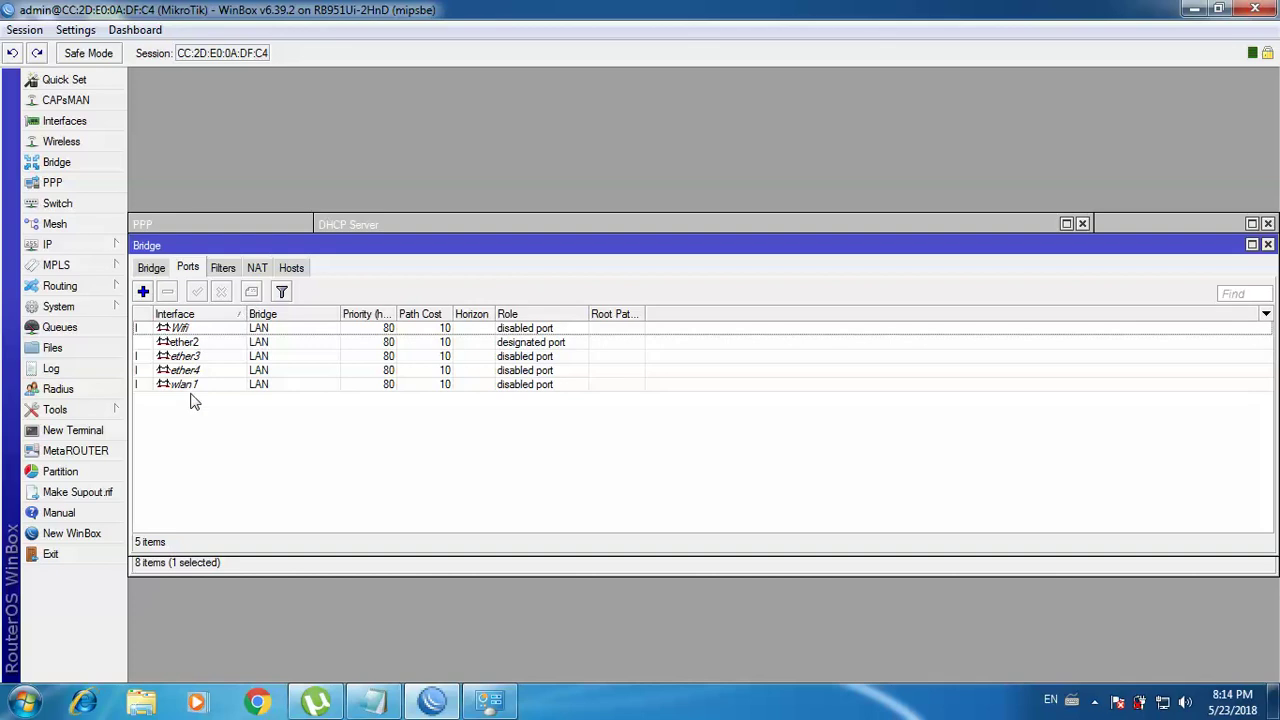
left_click(188, 332)
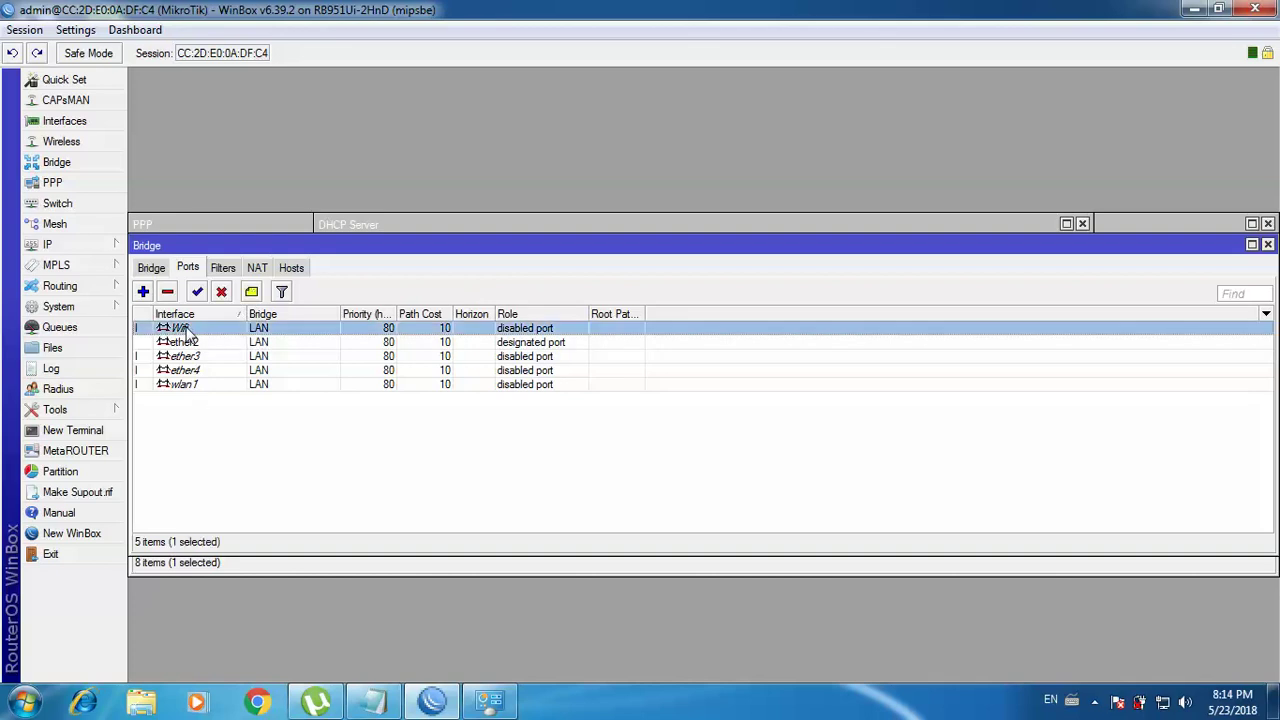
left_click(221, 292)
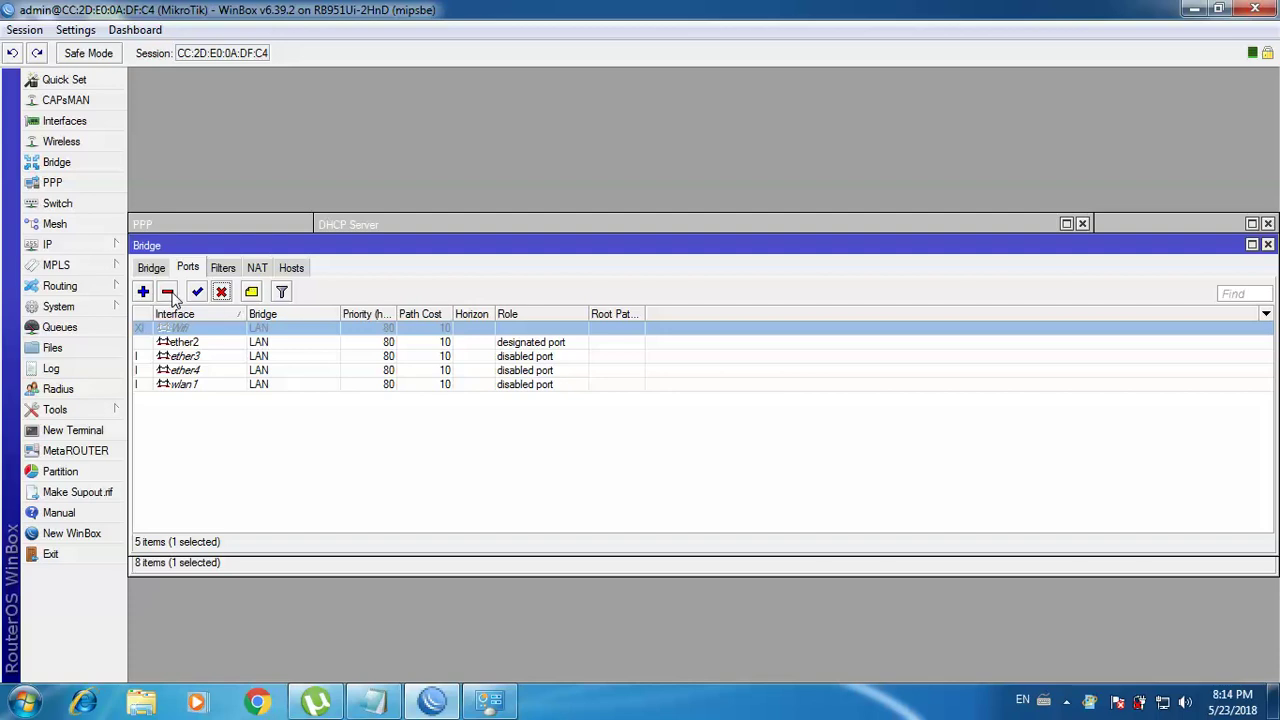
left_click(168, 292)
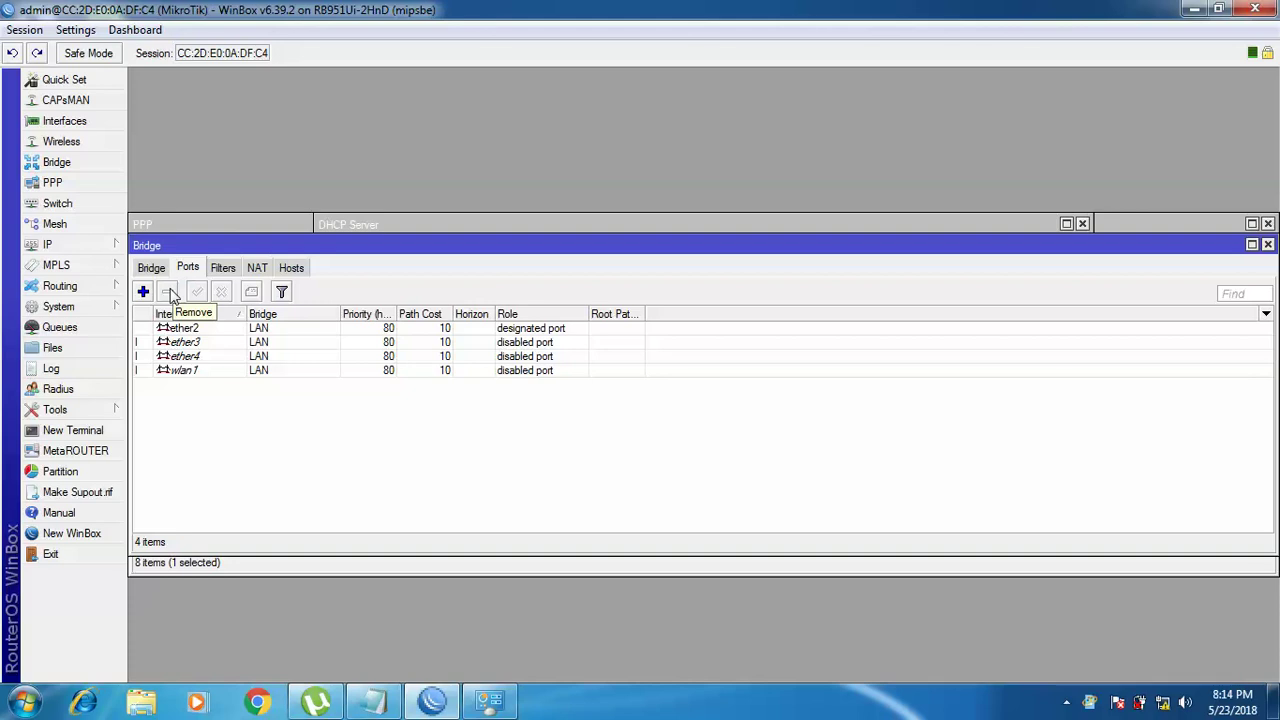
left_click(143, 291)
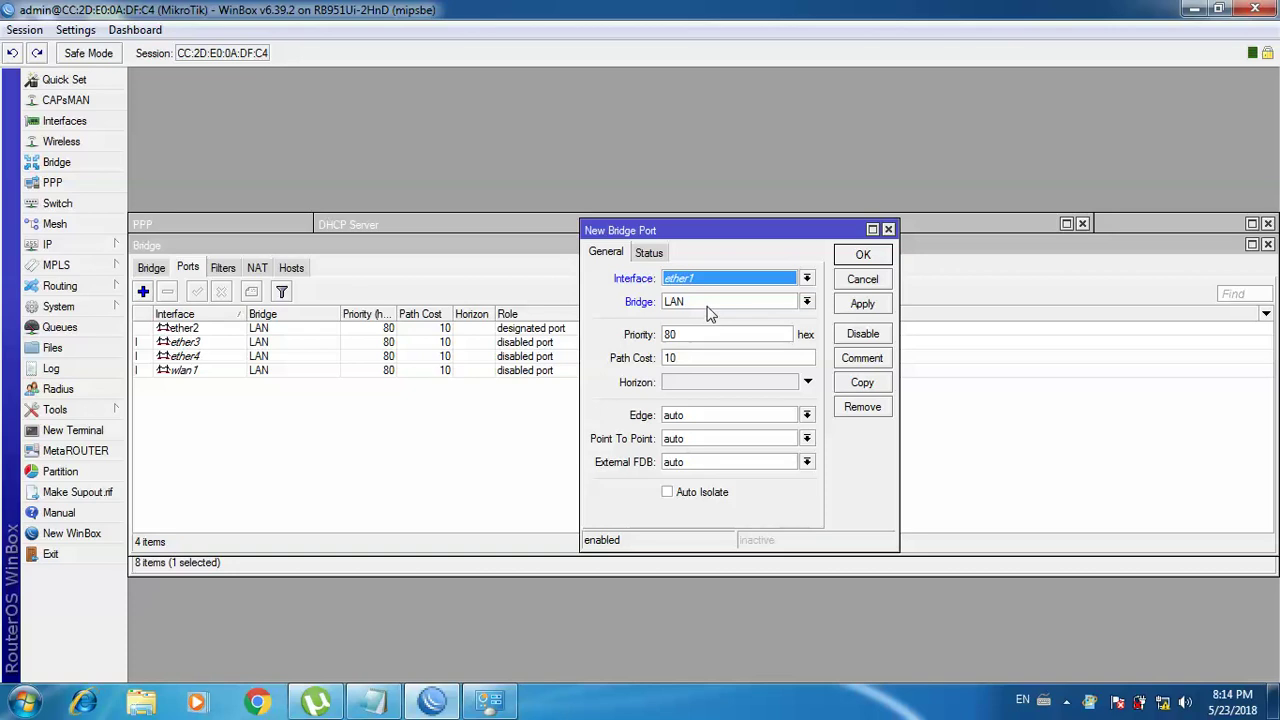
left_click(888, 230)
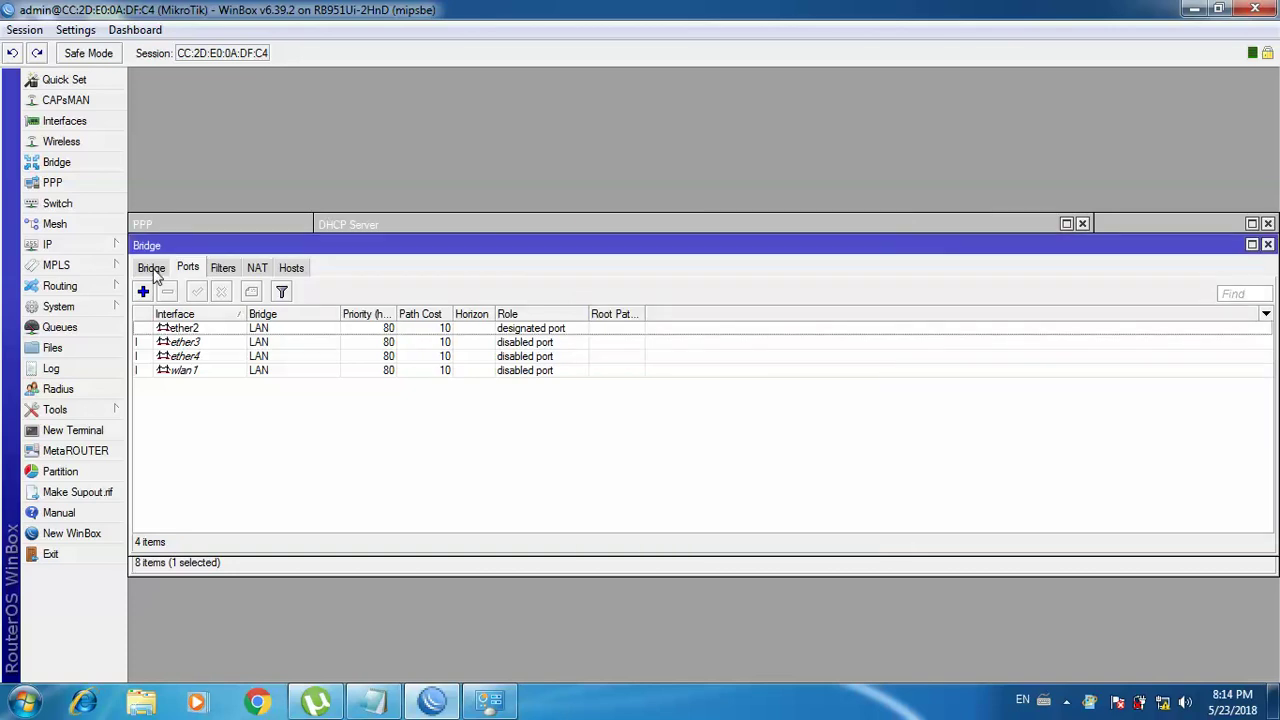
left_click(151, 268)
left_click(143, 291)
key("BackSpace")
type("wl")
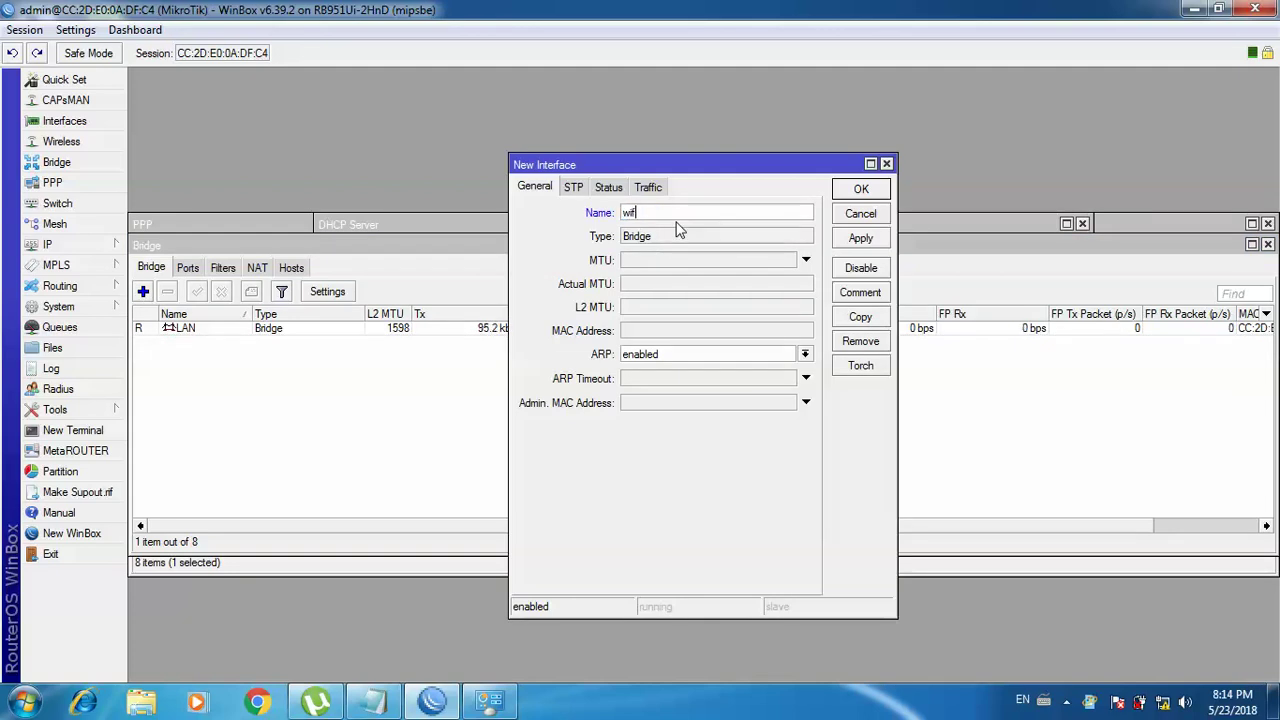
type("fi")
left_click(886, 164)
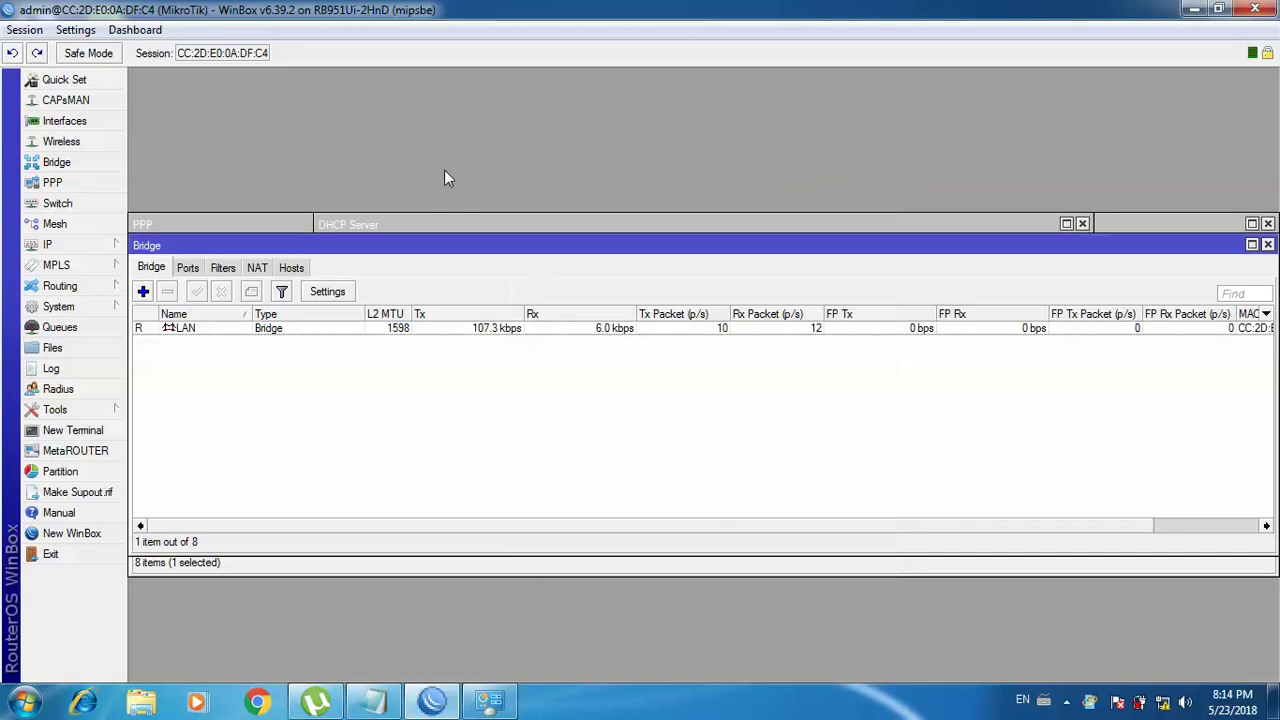
Review the remaining bridge ports and check the IP address assigned to the Wifi interface
left_click(196, 268)
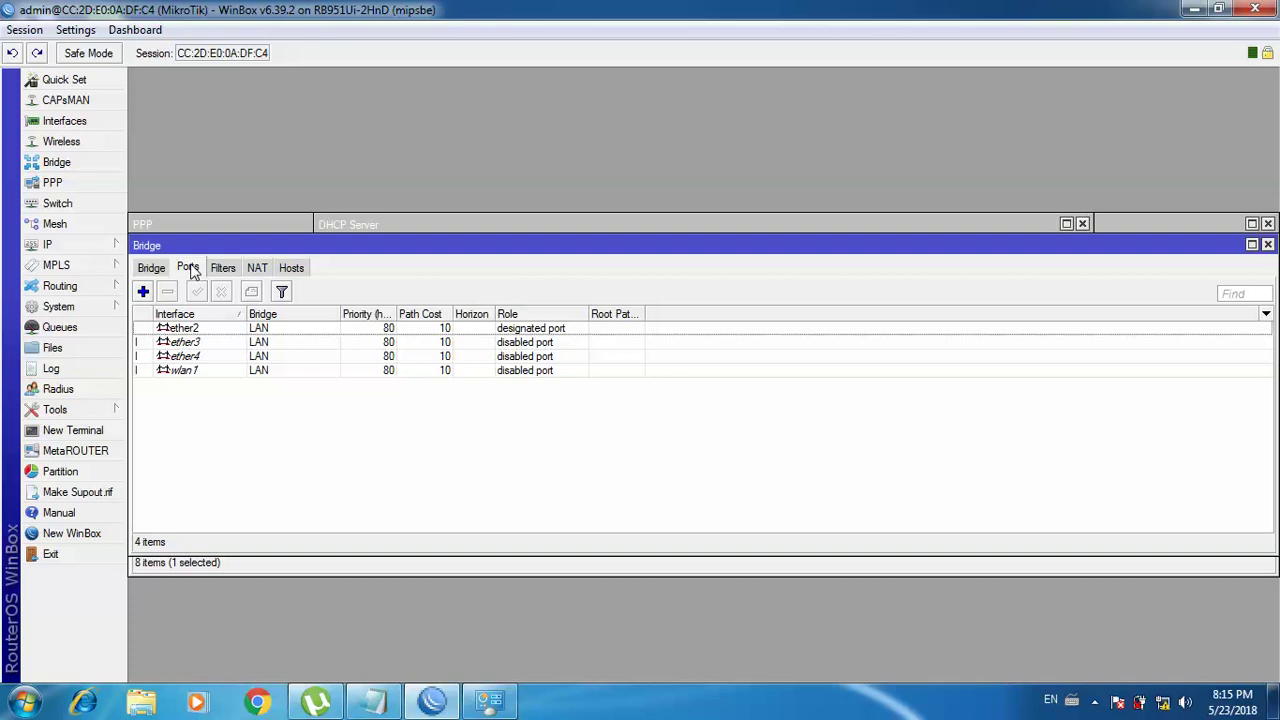
left_click(72, 241)
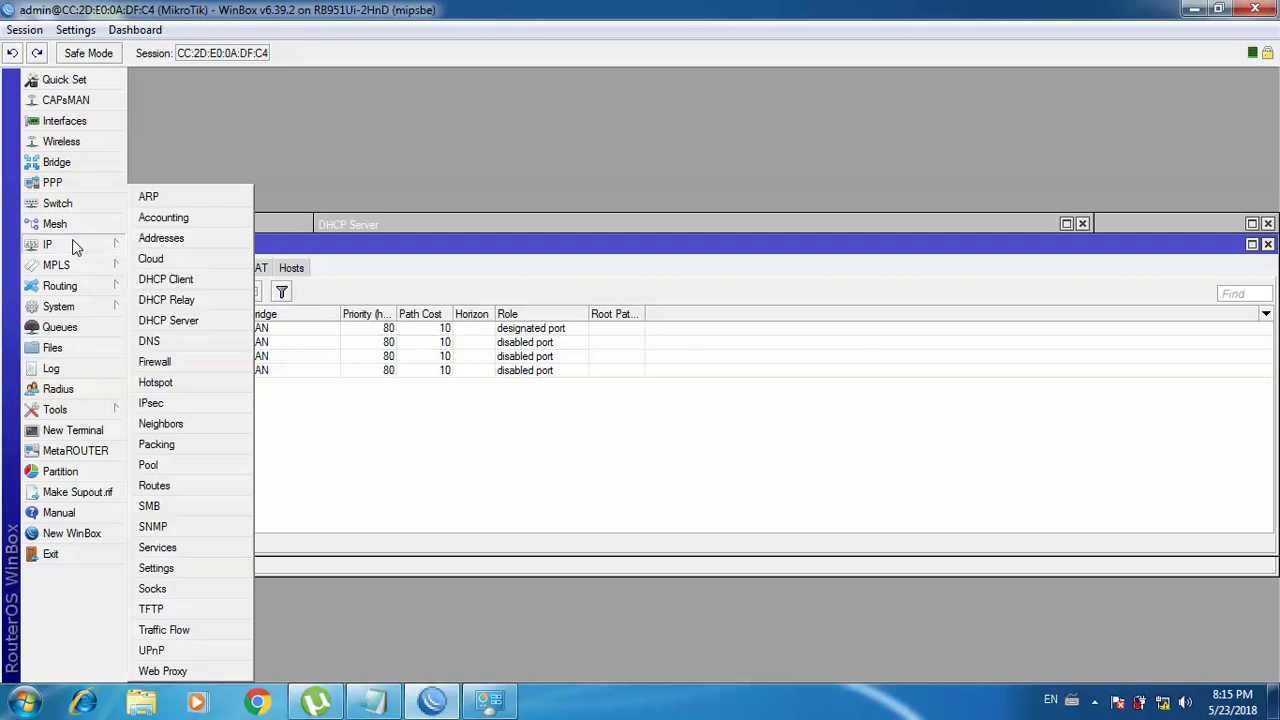
left_click(162, 240)
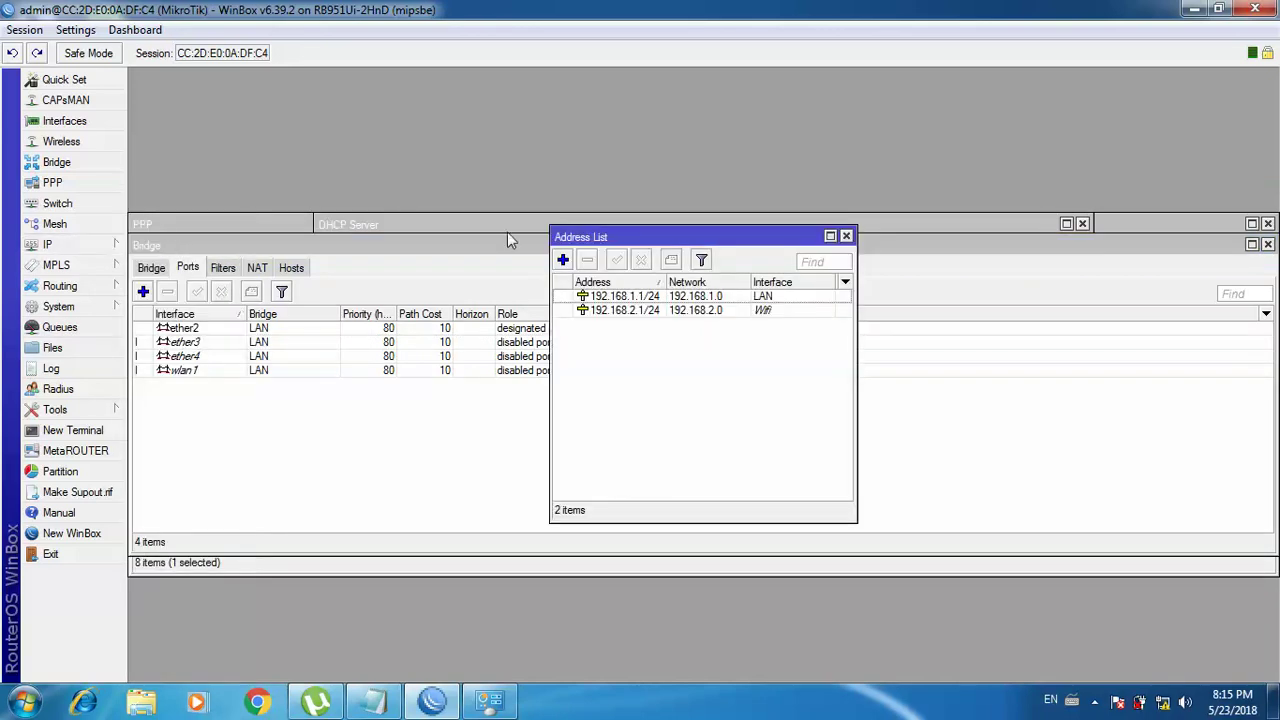
left_click(694, 312)
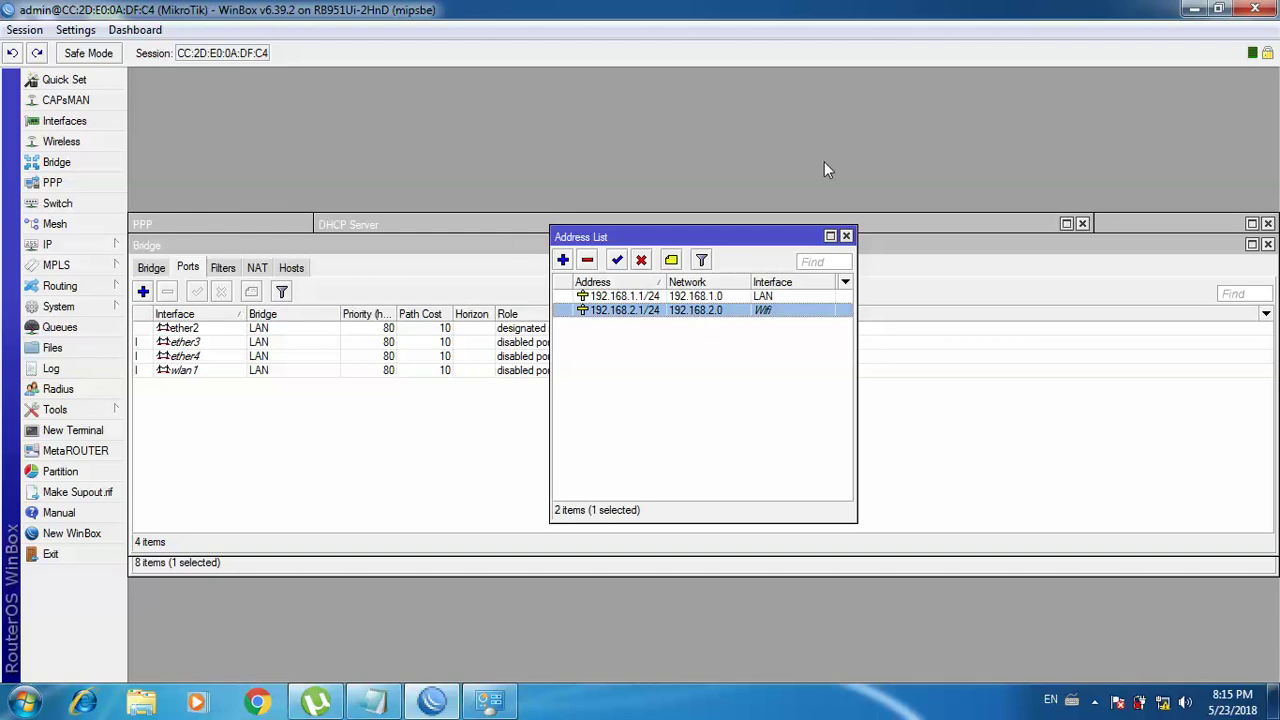
left_click(848, 246)
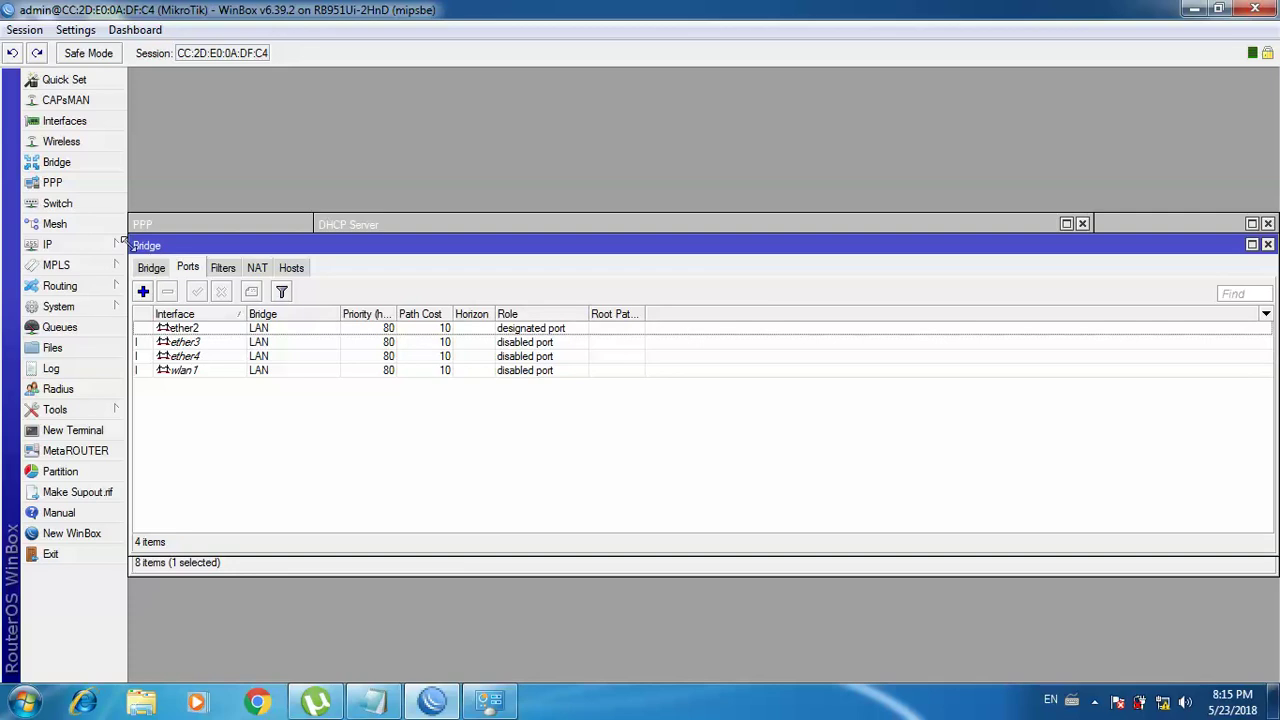
Start the DHCP server setup on the Wifi interface, accepting address space 192.168.2.0/24 and the suggested gateway
left_click(121, 246)
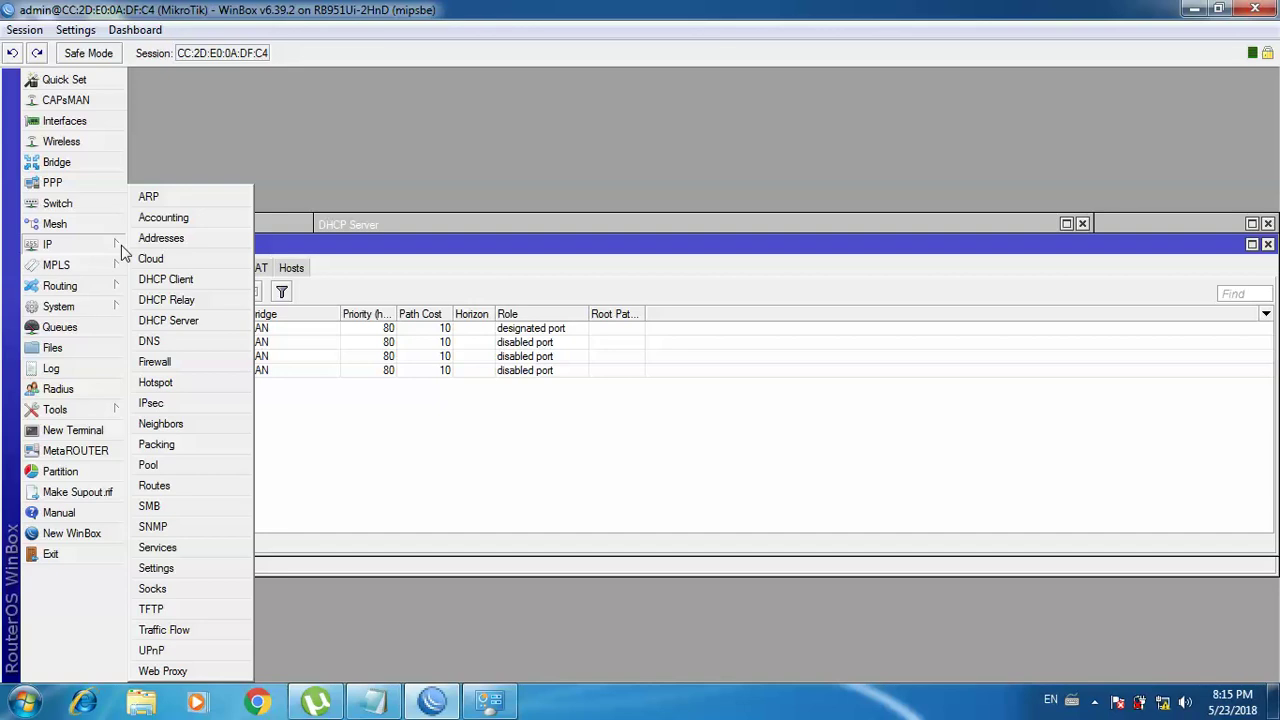
left_click(172, 326)
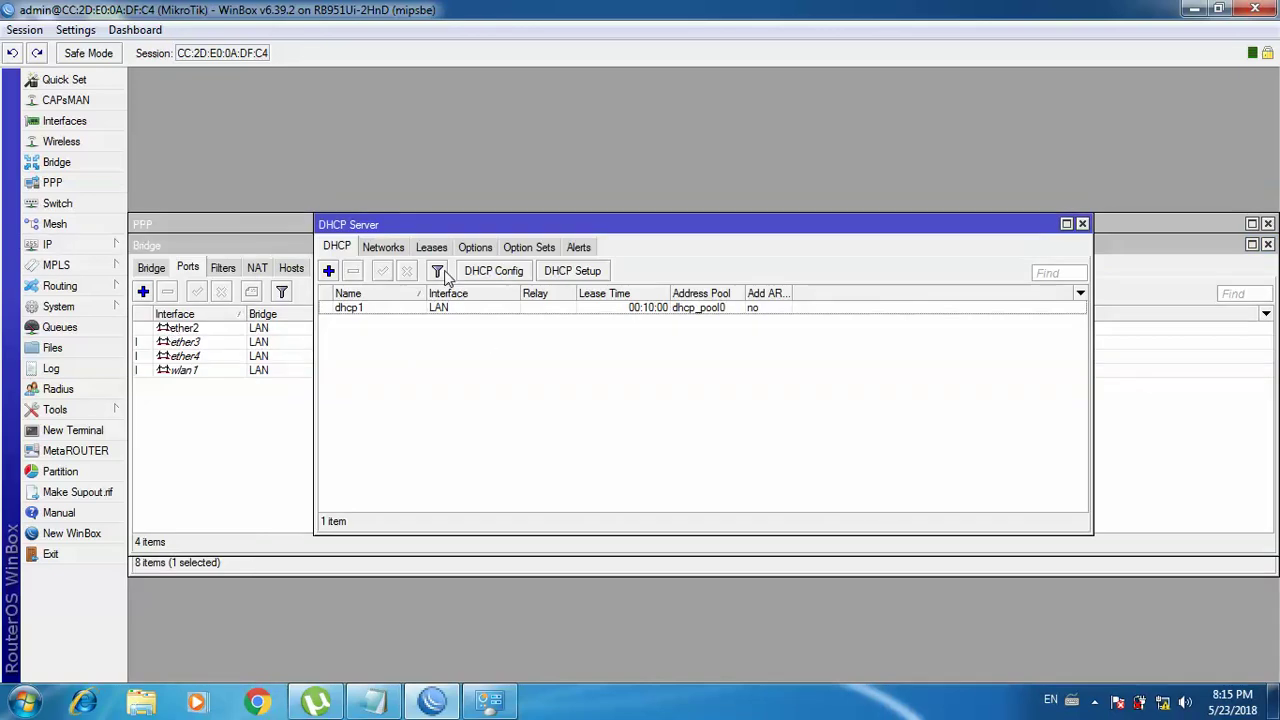
left_click(566, 275)
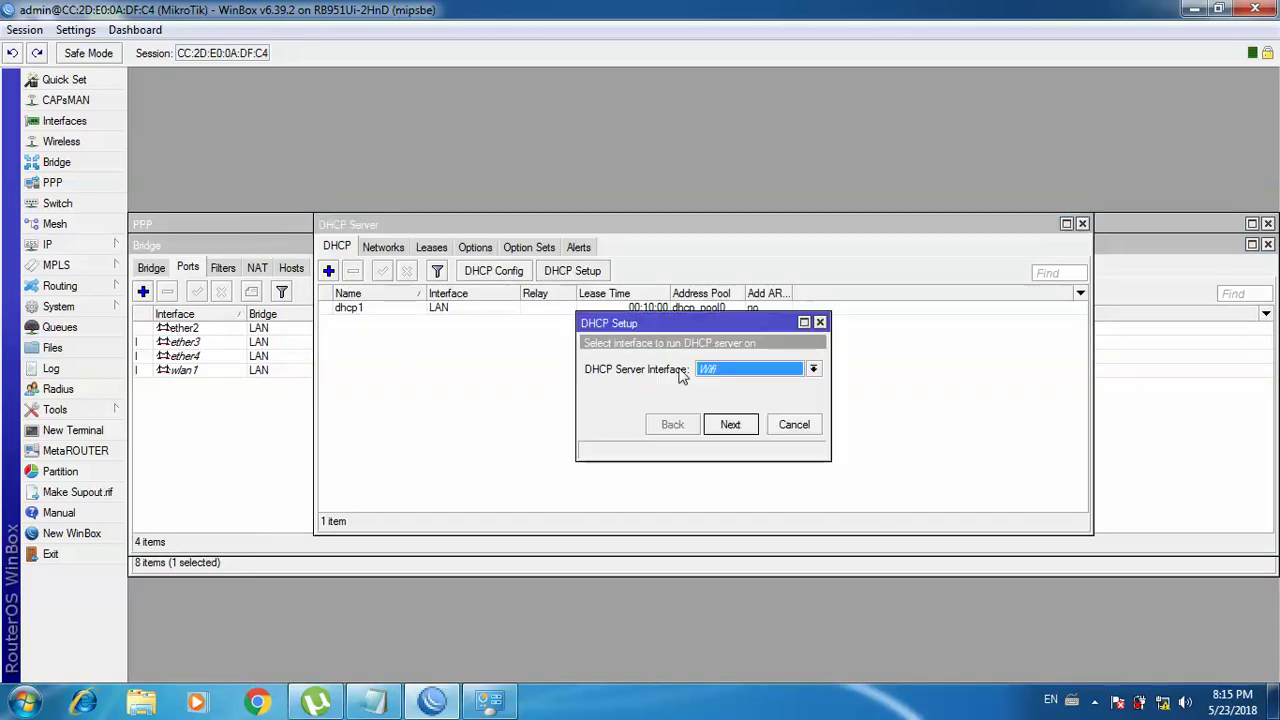
left_click(727, 431)
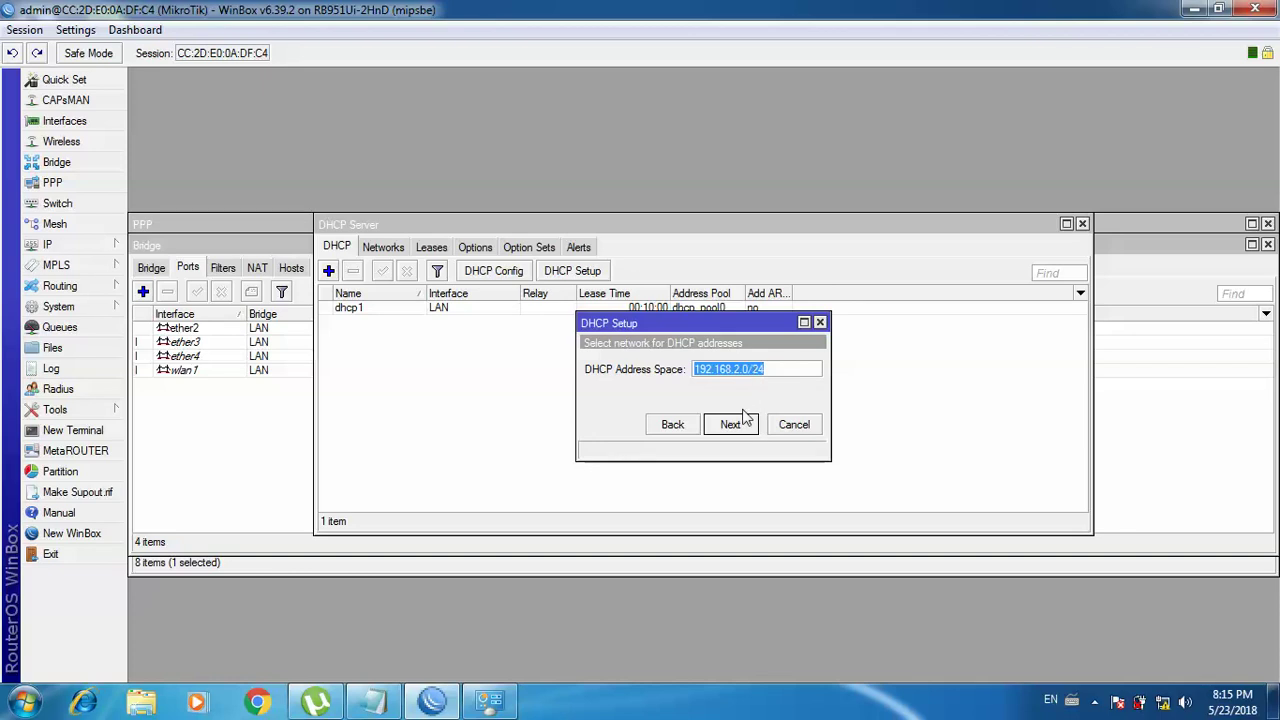
left_click(731, 425)
left_click(736, 425)
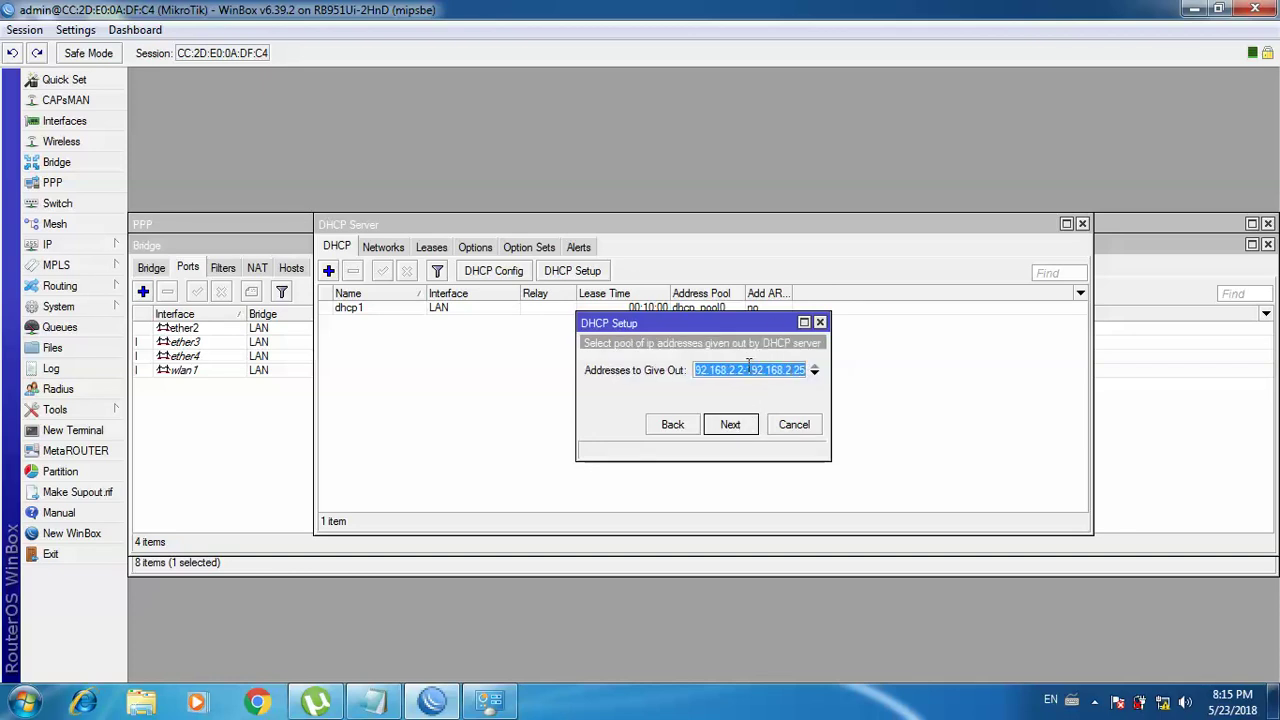
Set the Wifi DHCP address pool to 192.168.2.250-192.168.2.254
left_click(747, 368)
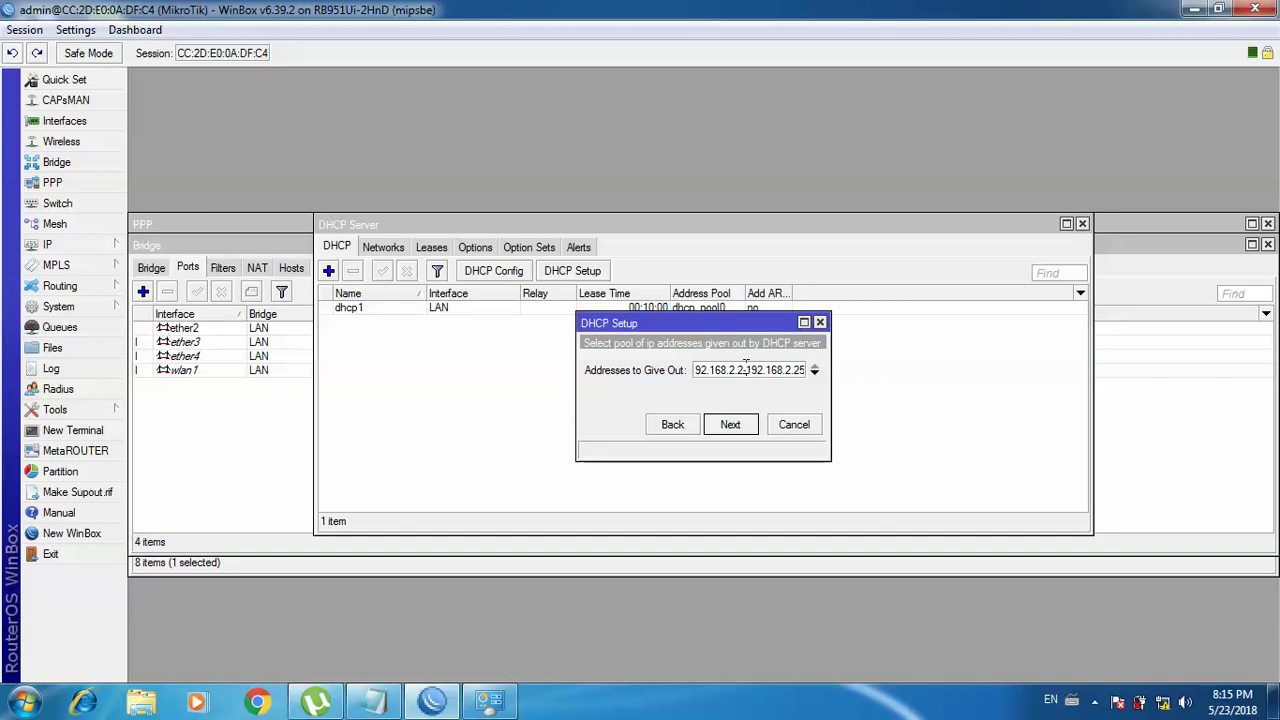
key("BackSpace")
type("10")
key("End")
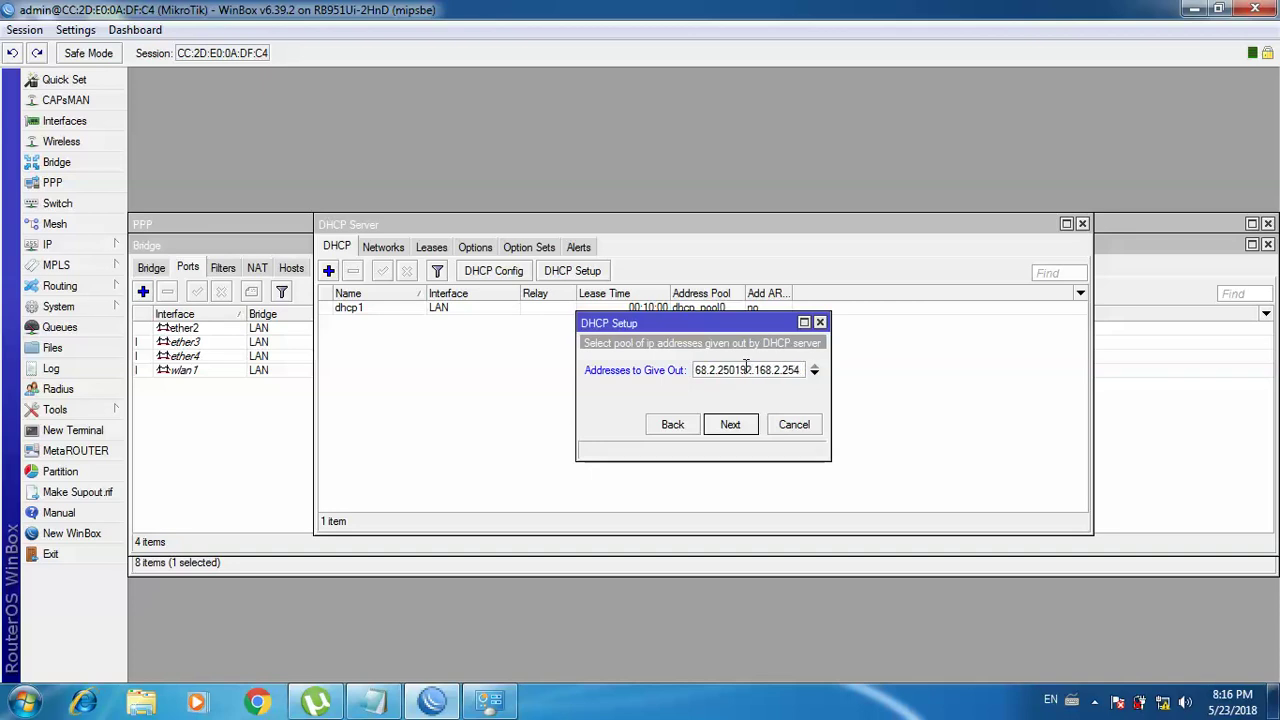
key("Left")
key("Left")
key("Left")
key("Left")
key("Left")
key("Left")
key("Left")
key("Left")
key("Left")
key("Left")
key("Left")
key("Left")
type("-")
left_click(744, 430)
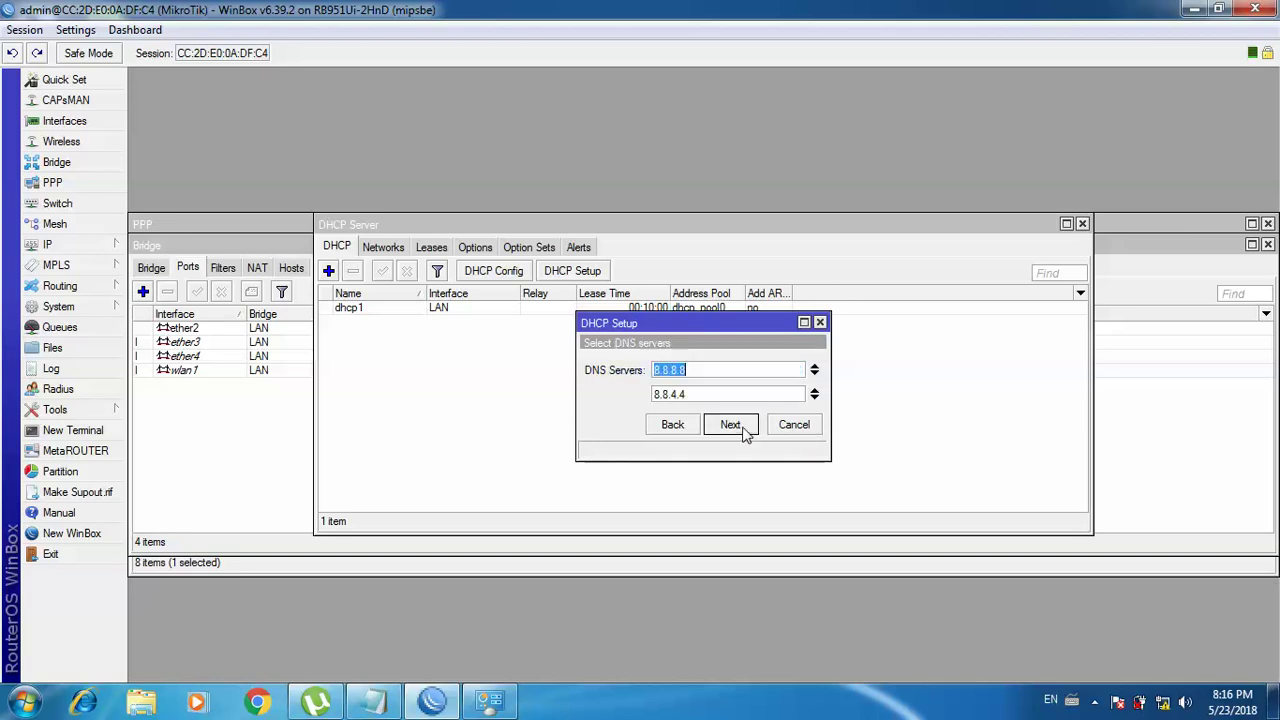
Accept DNS servers 8.8.8.8 and 8.8.4.4 and a lease time of 00:10:00, and finish the Wifi DHCP setup
left_click(744, 430)
left_click(740, 428)
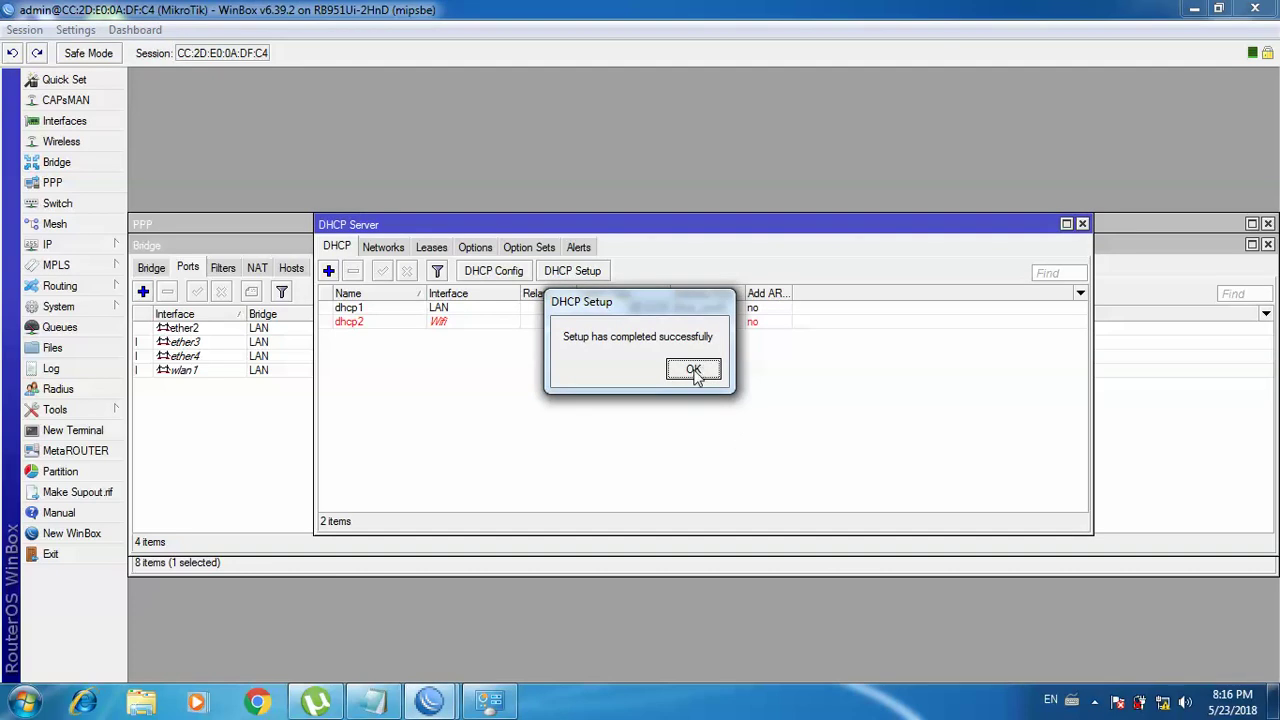
left_click(697, 372)
Disable the DHCP server on the Wifi interface and remove it from the server list
left_click(463, 323)
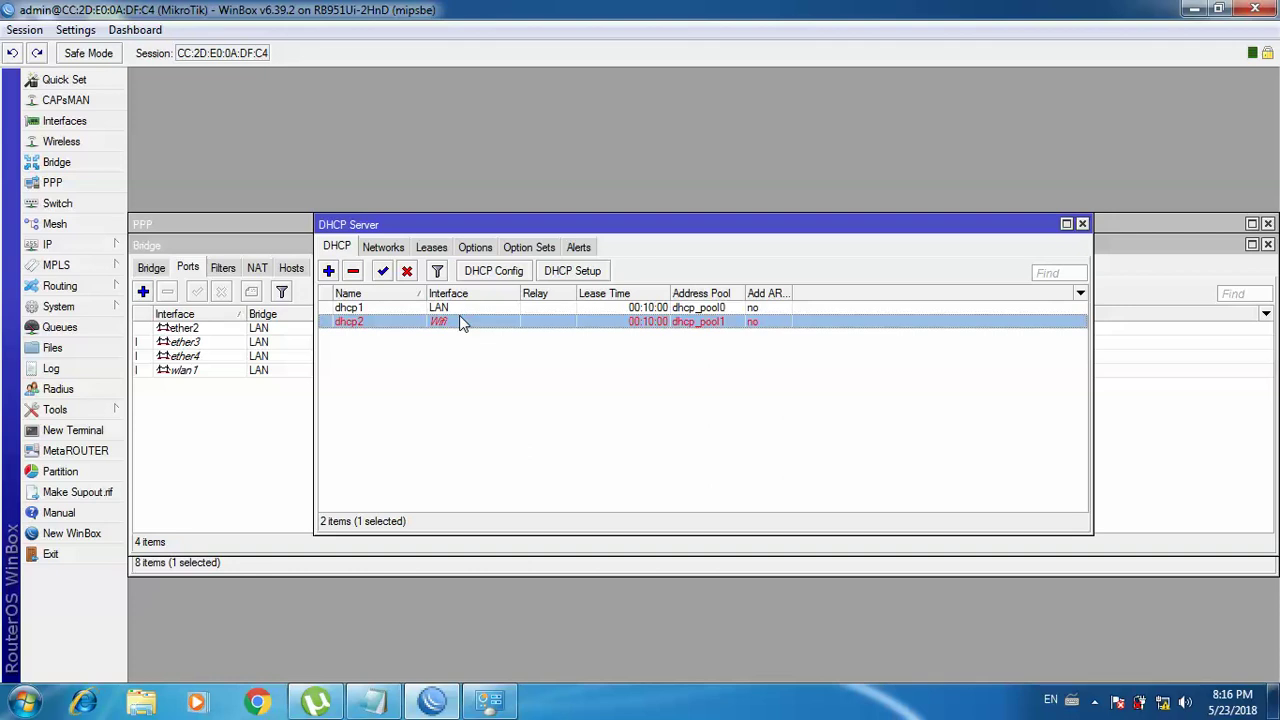
left_click(408, 273)
left_click(353, 274)
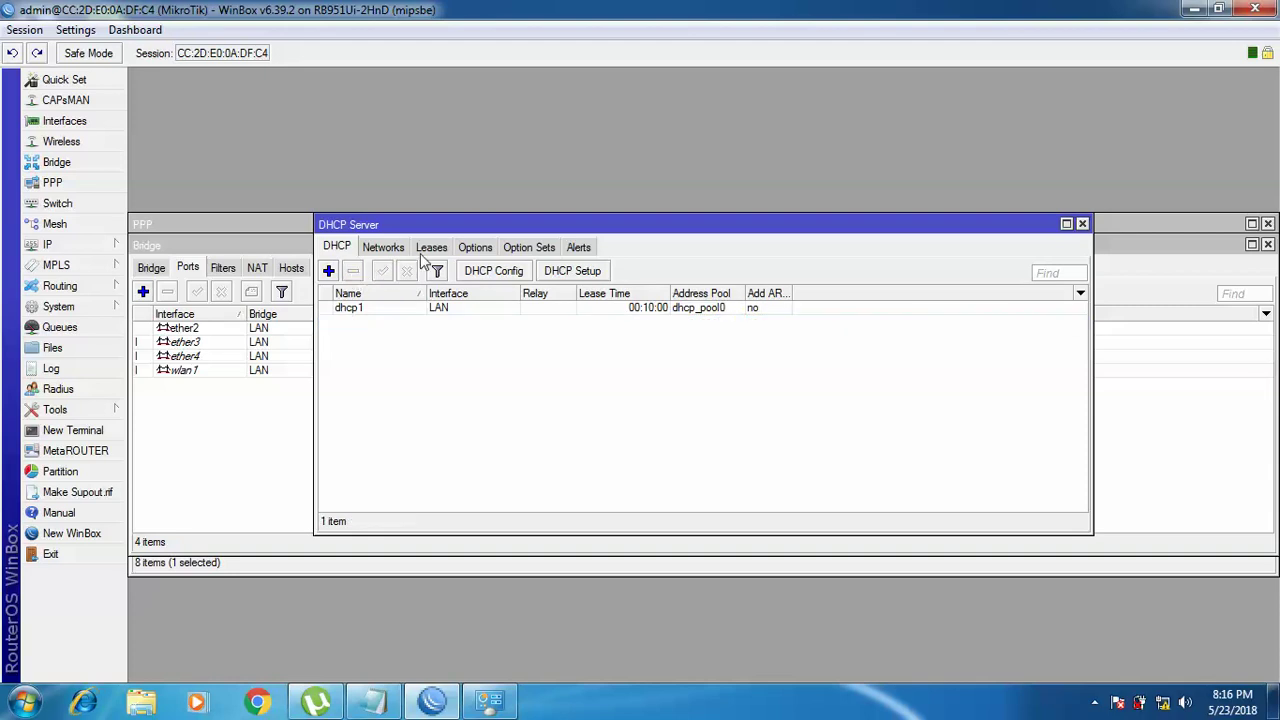
Run the DHCP server setup on the Wifi interface, accepting address space 192.168.2.0/24 and every other suggested setting
left_click(560, 273)
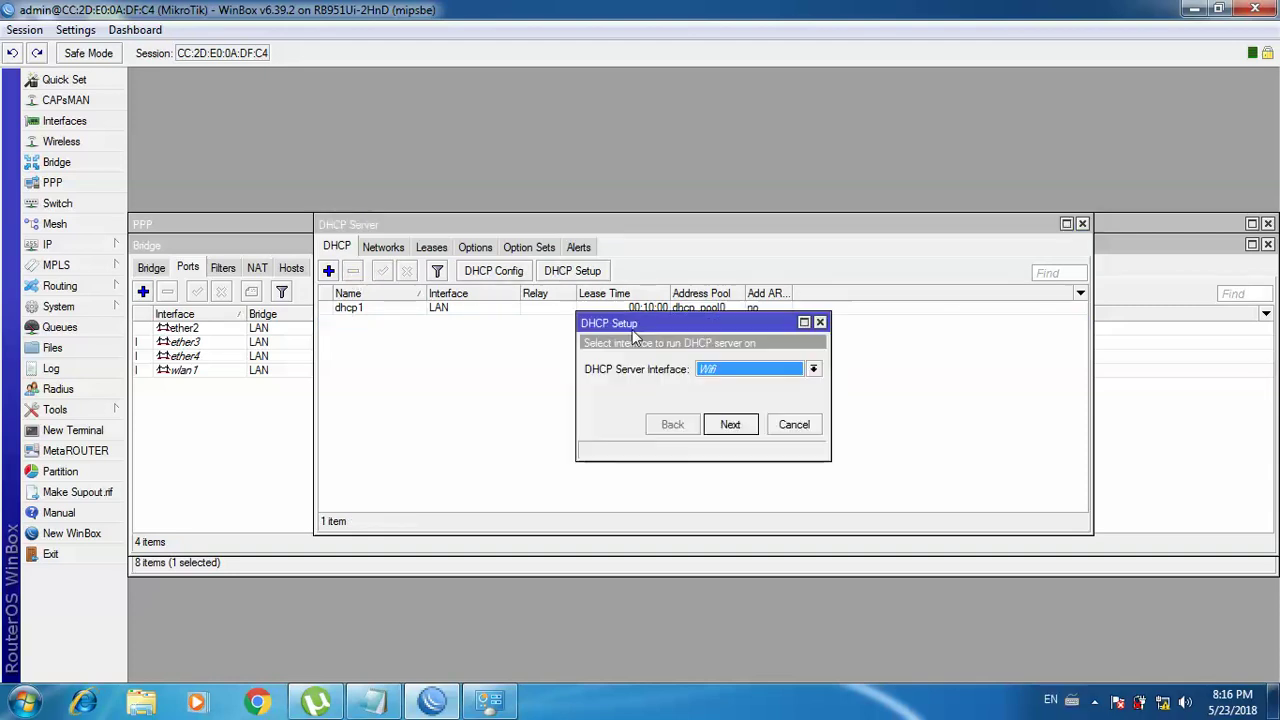
left_click(728, 425)
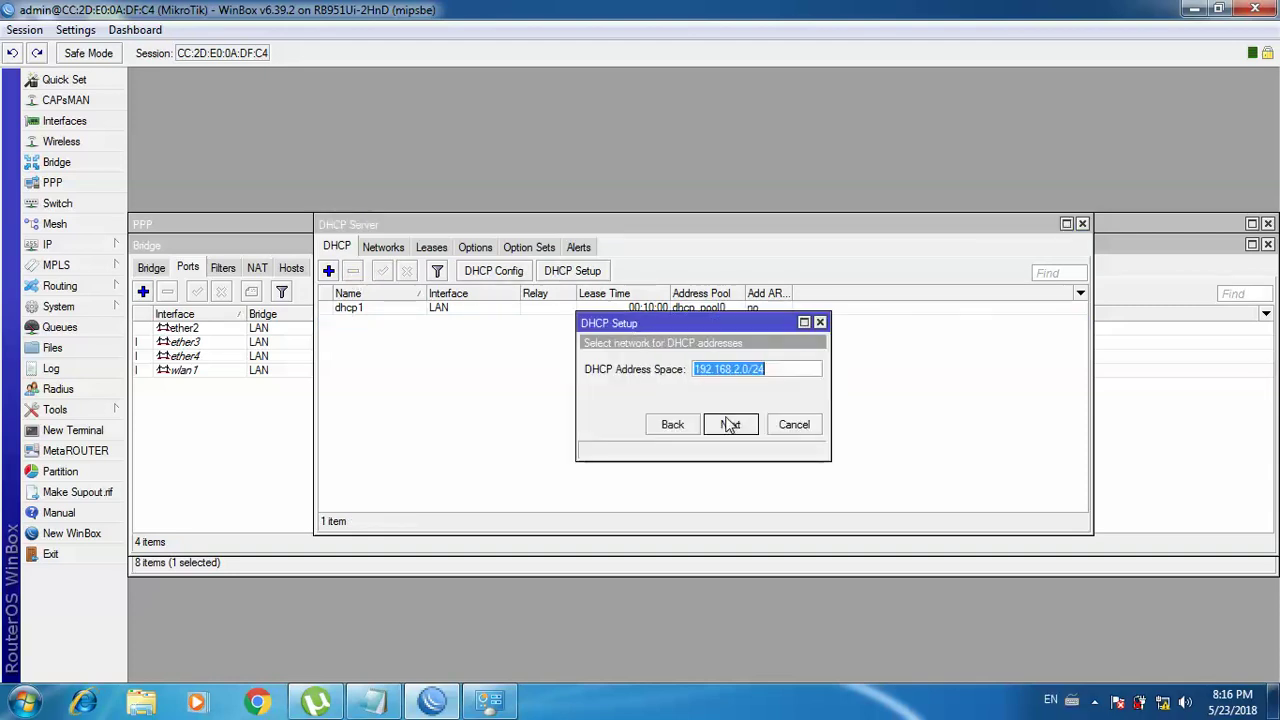
left_click(730, 425)
left_click(730, 425)
left_click(731, 425)
left_click(731, 425)
left_click(731, 425)
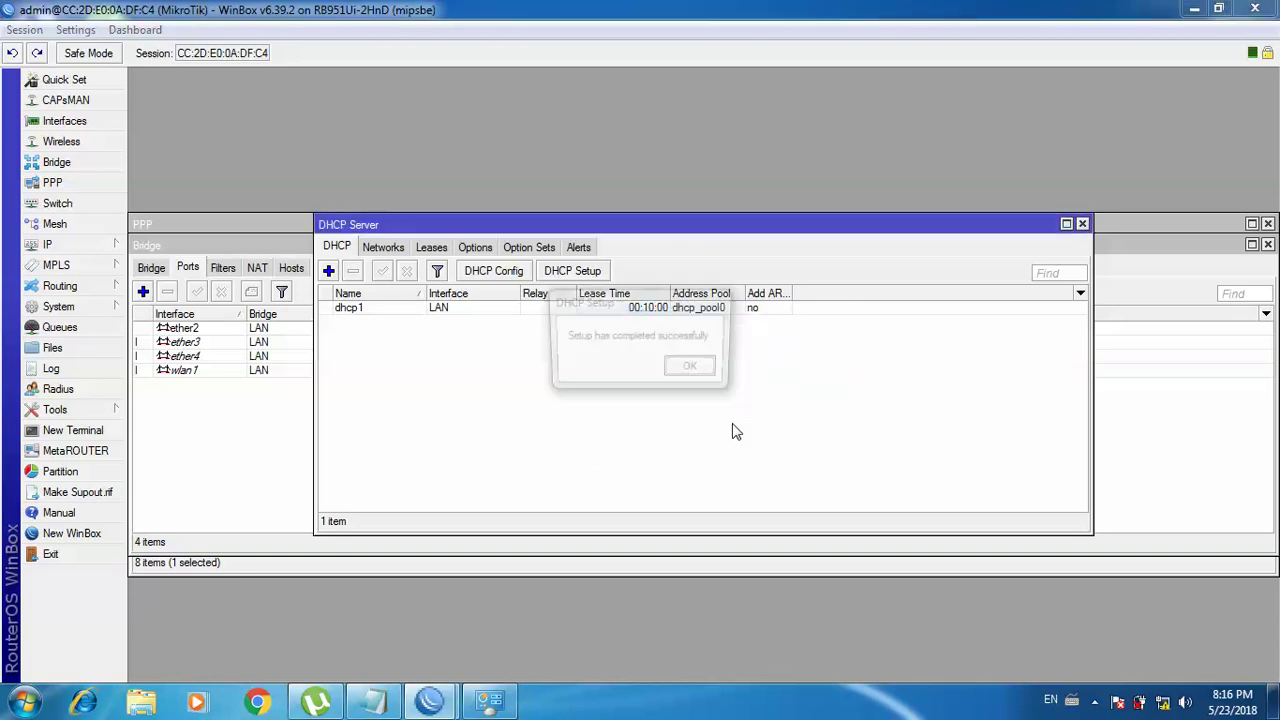
left_click(706, 372)
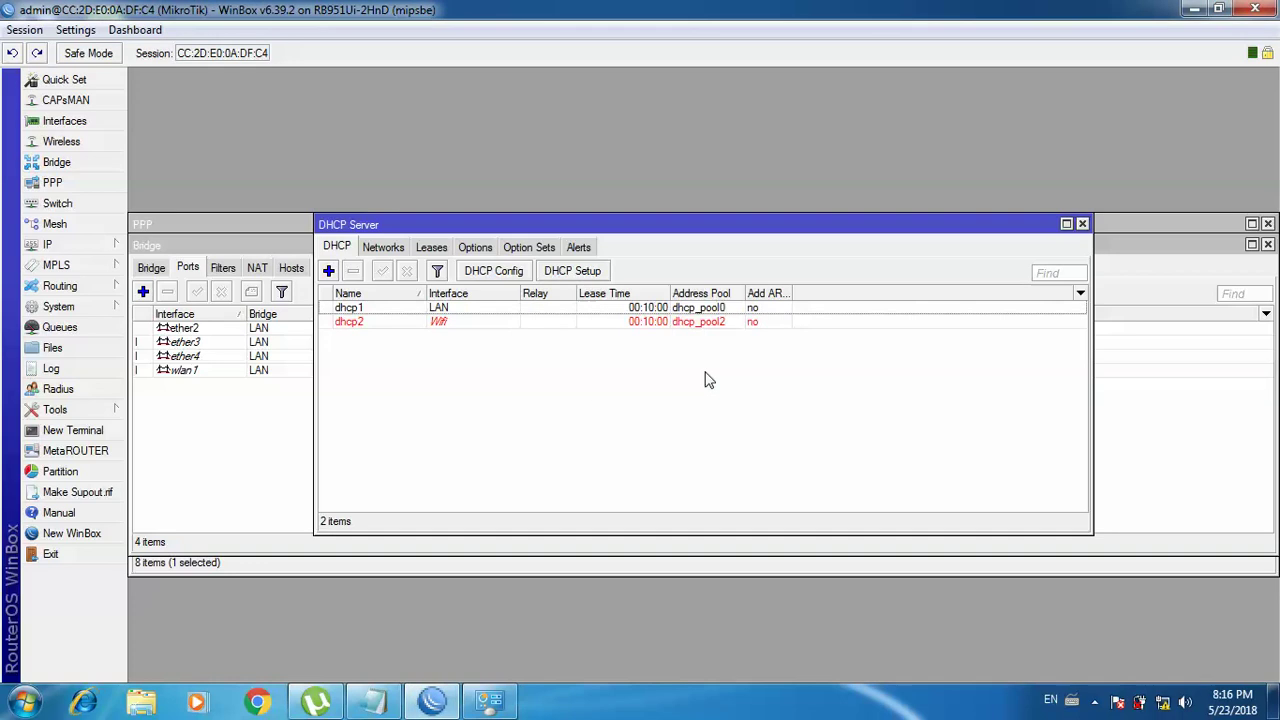
Review the address ranges of the configured IP pools, then close the pool list
left_click(120, 257)
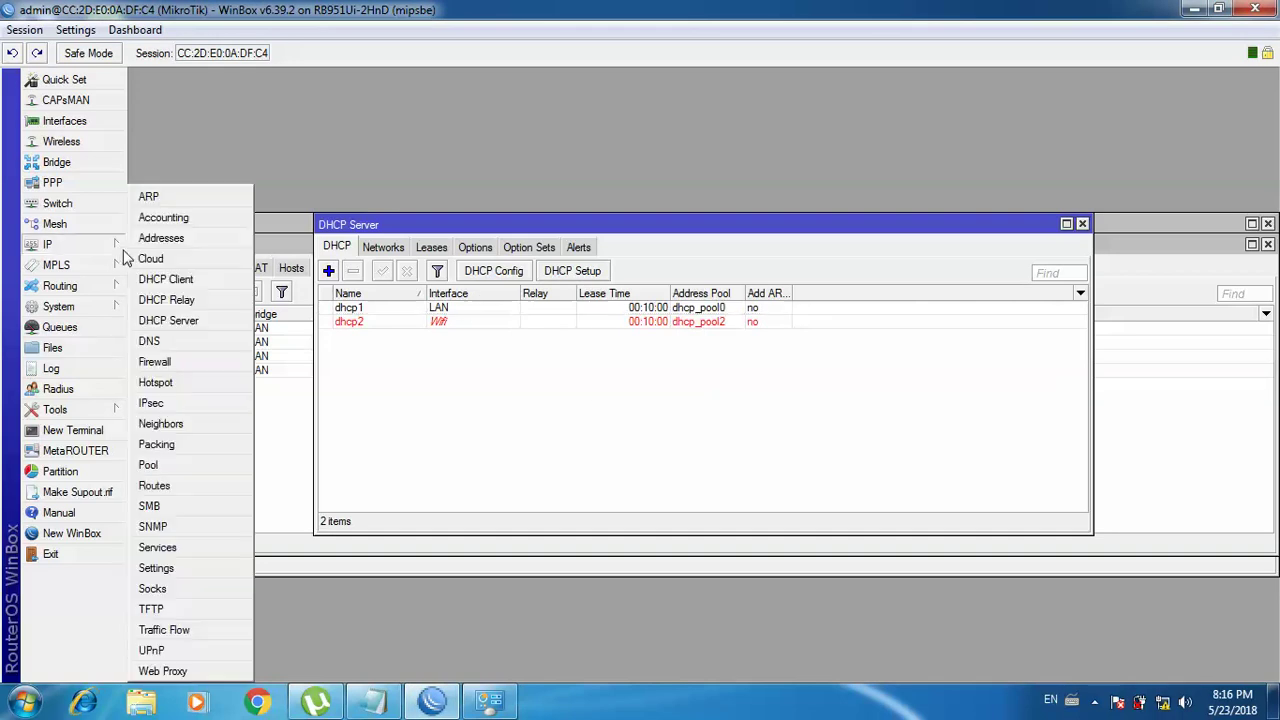
left_click(160, 468)
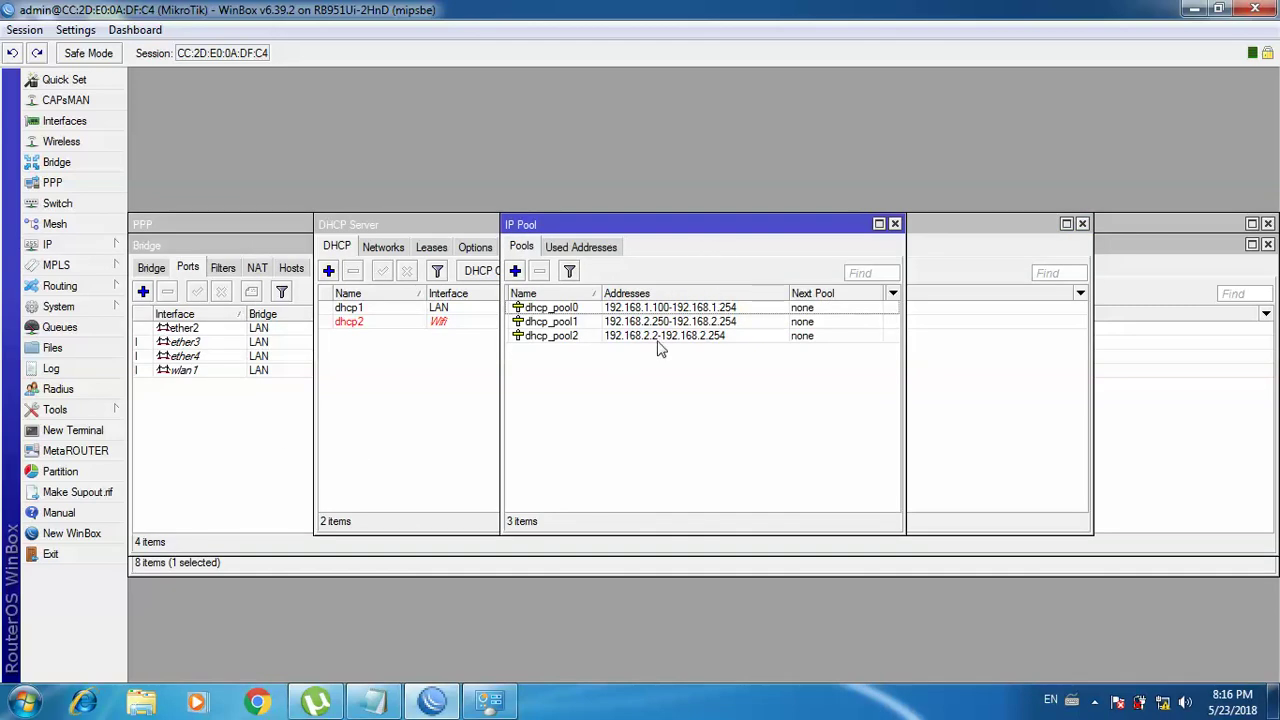
left_click(895, 224)
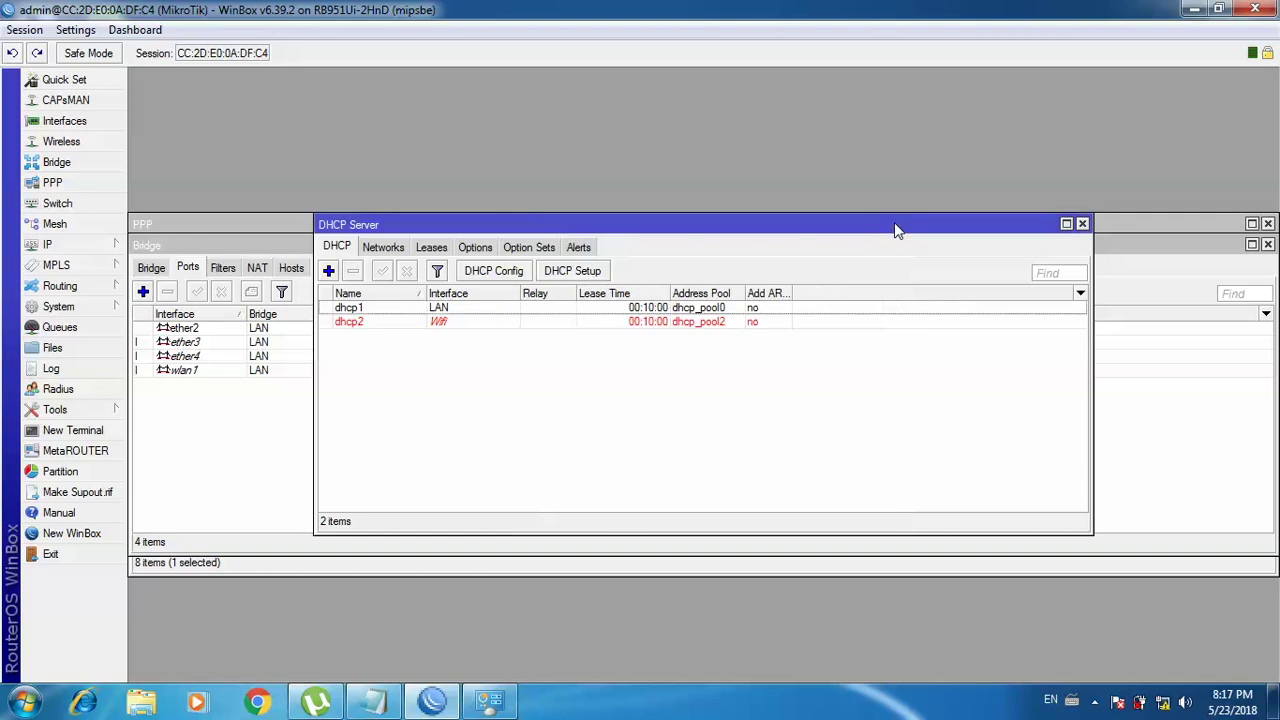
Open the firewall's NAT rule list
left_click(108, 244)
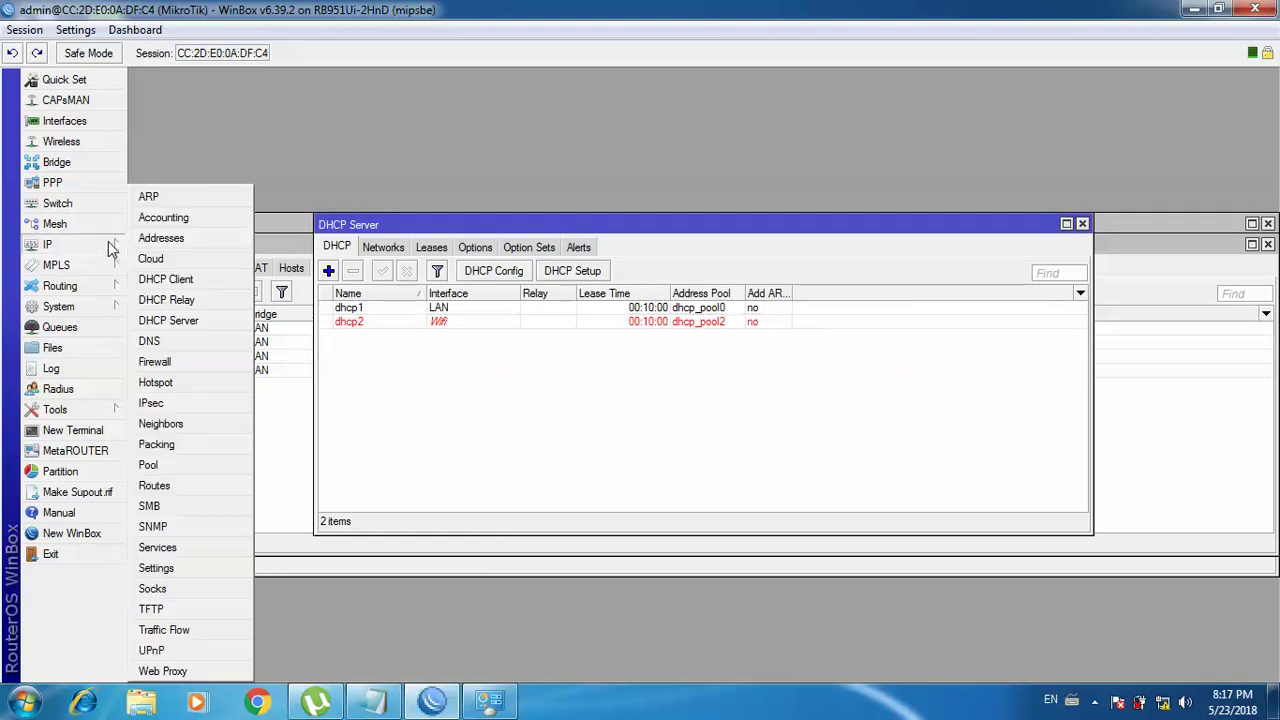
left_click(145, 363)
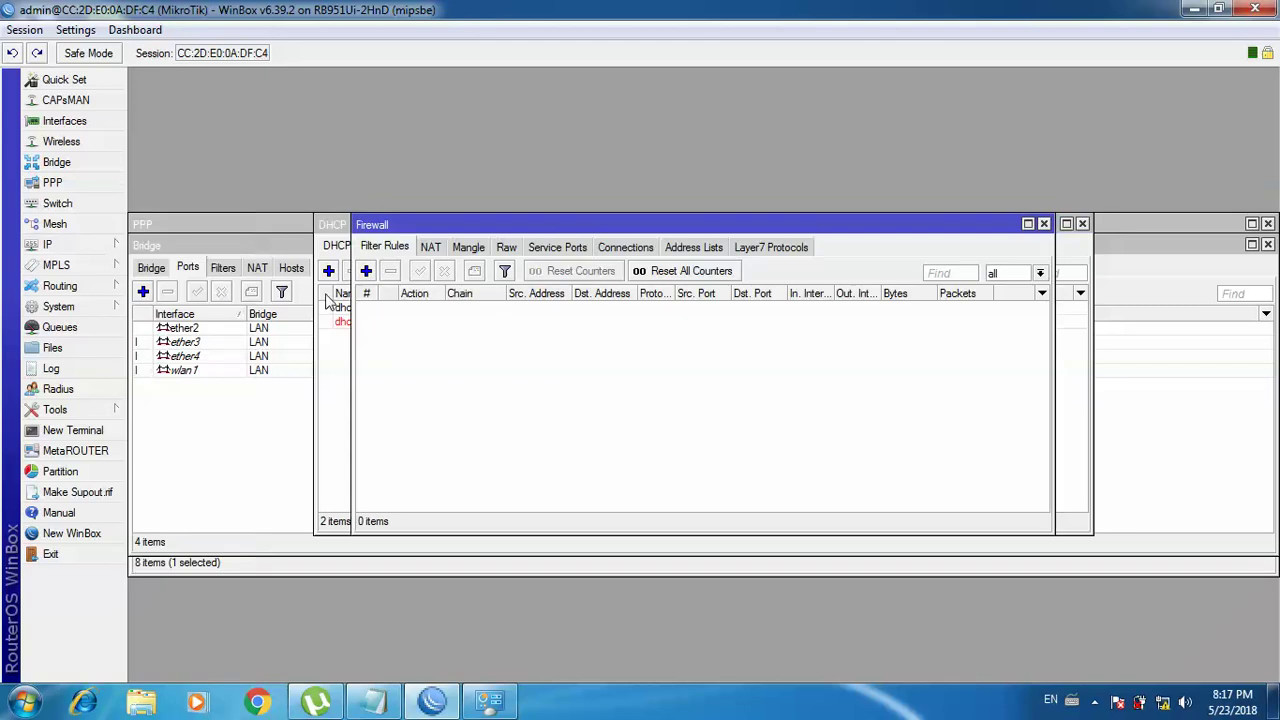
left_click(430, 248)
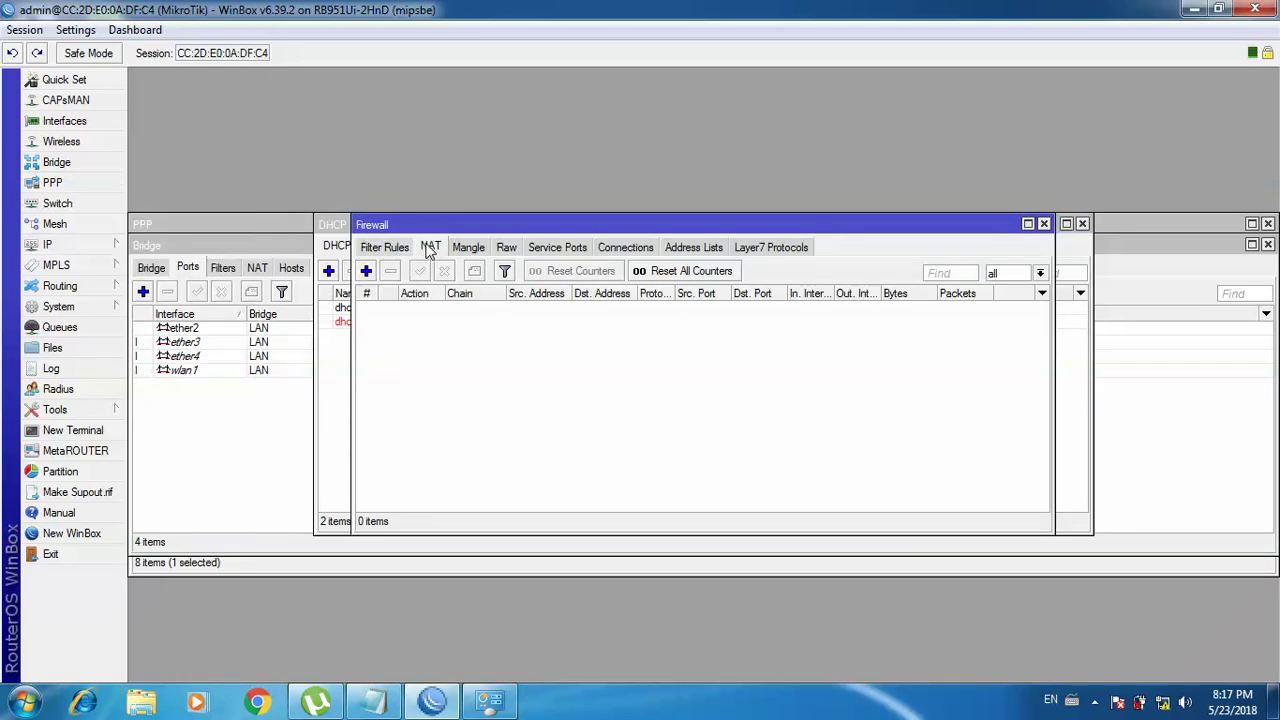
left_click(367, 272)
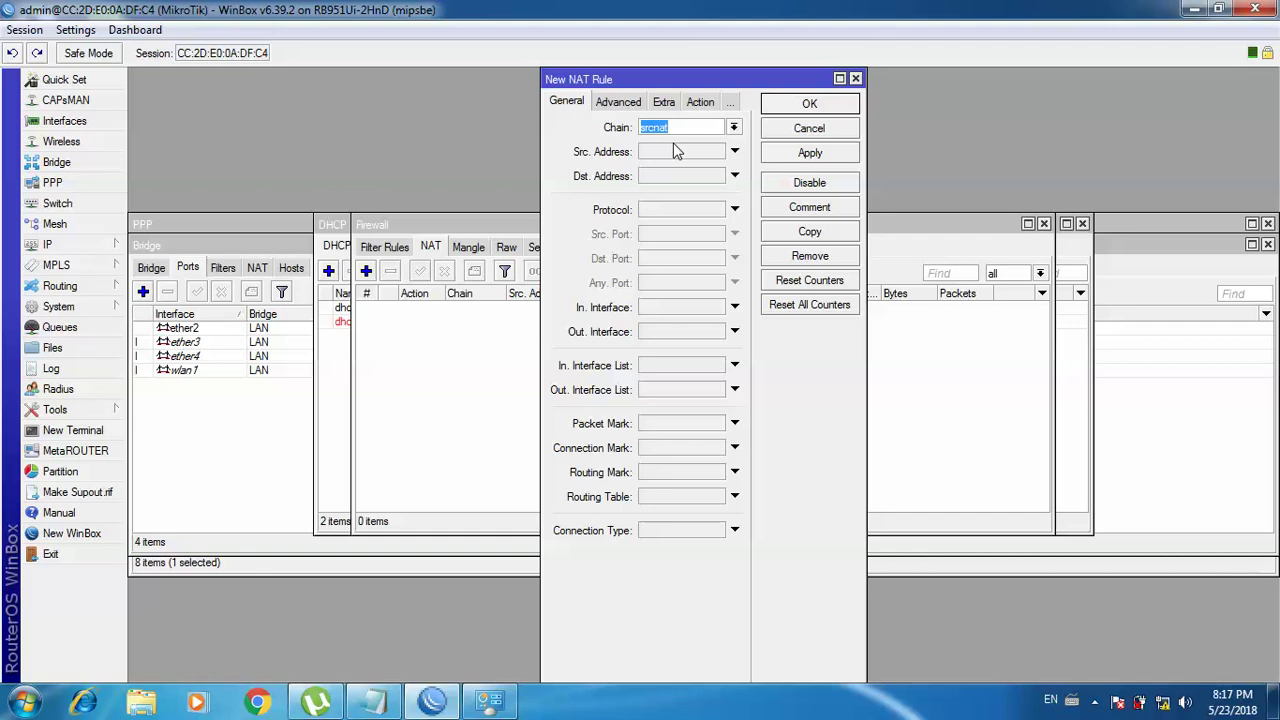
left_click(654, 211)
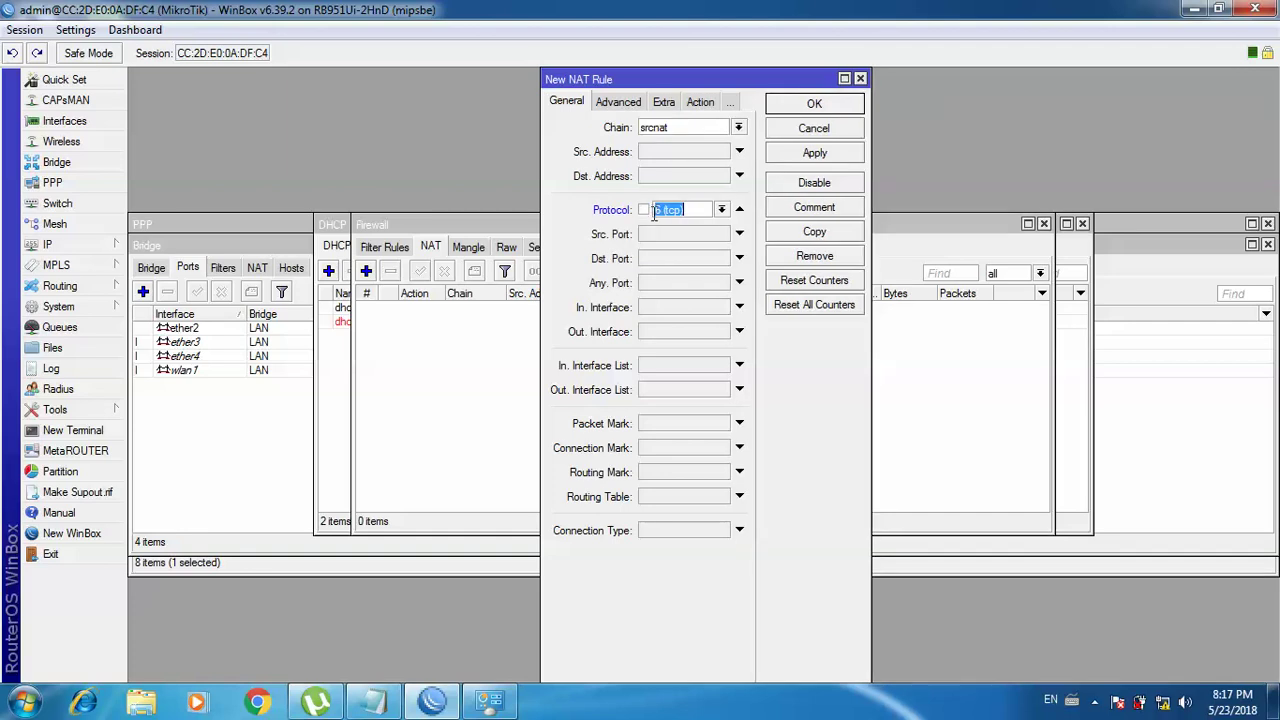
left_click(722, 210)
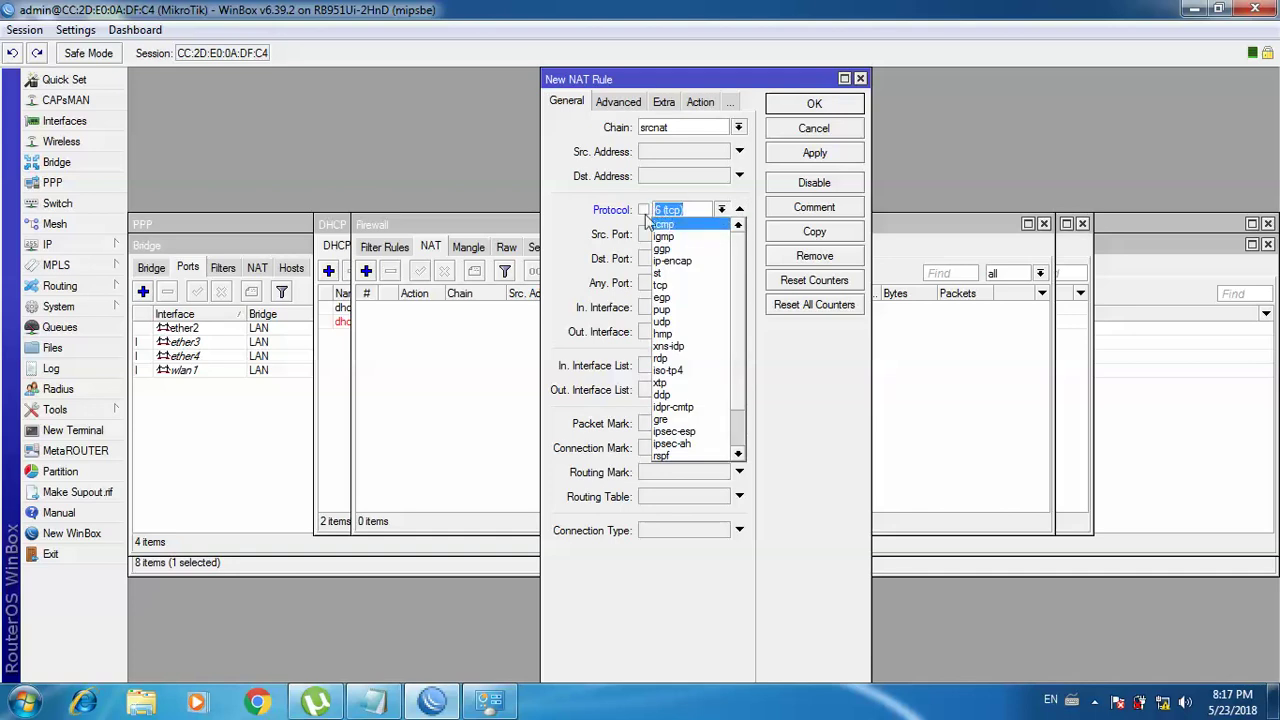
left_click(740, 213)
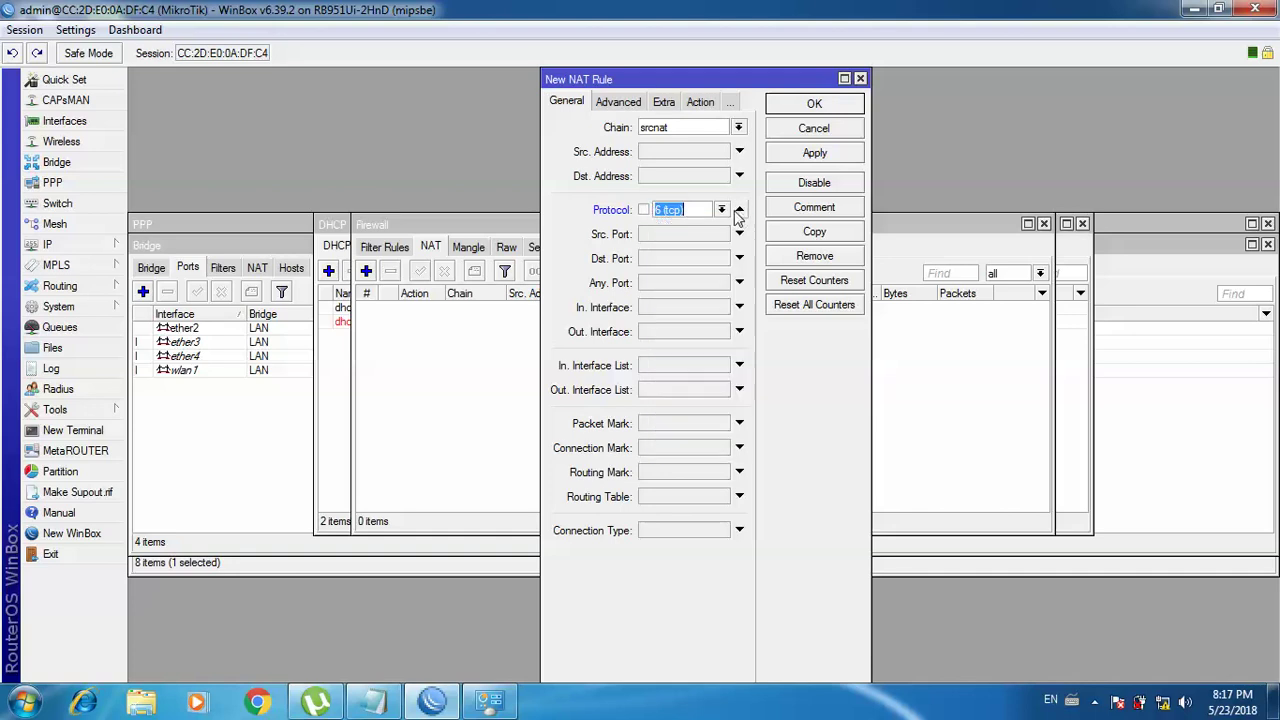
left_click(643, 211)
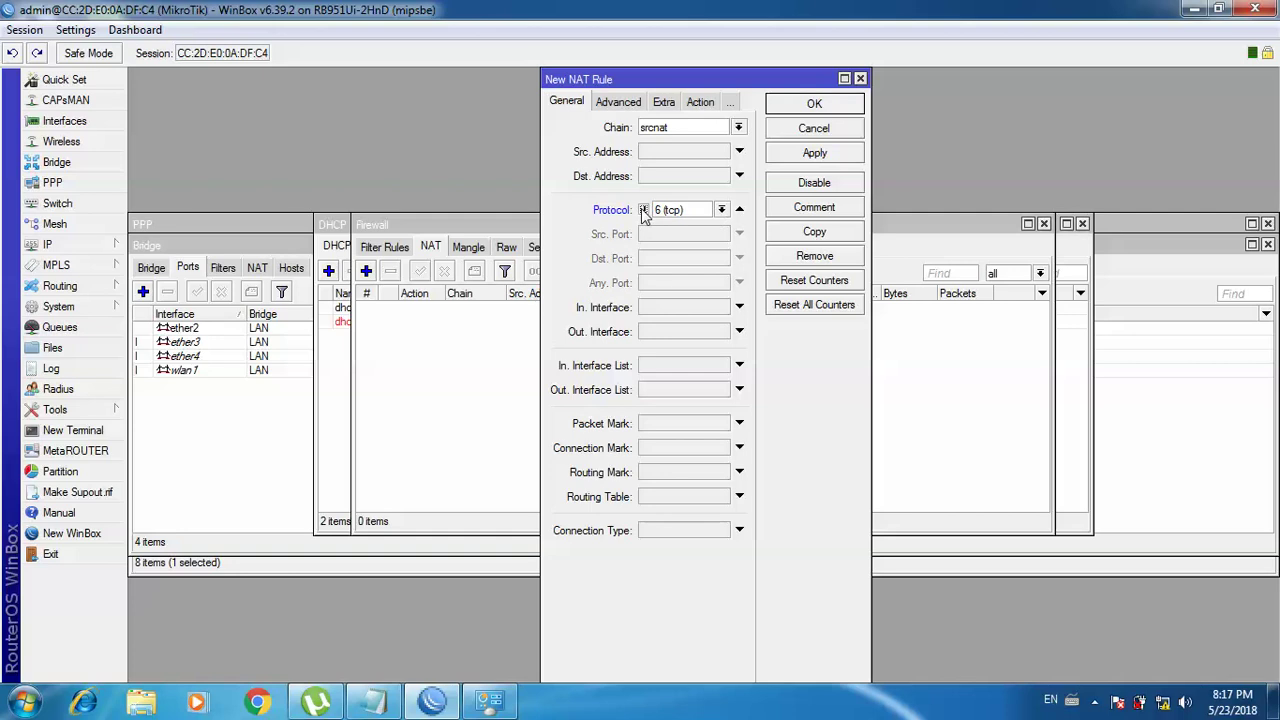
left_click(645, 212)
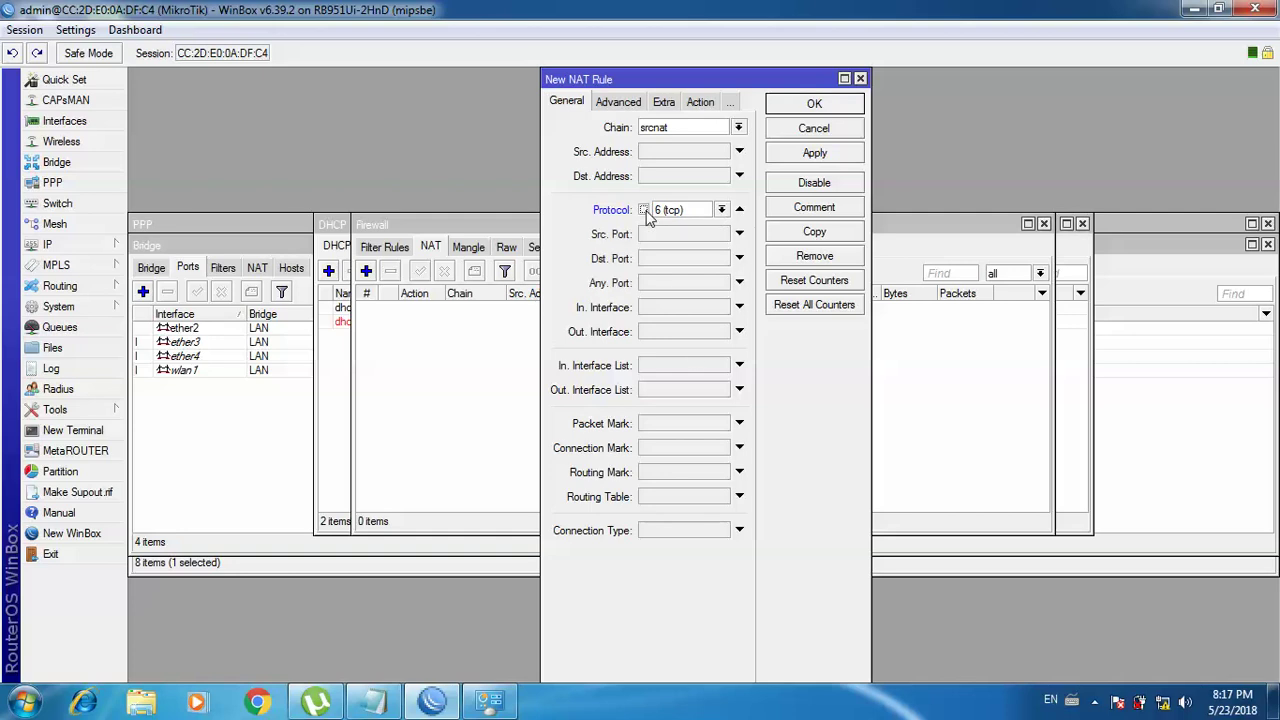
left_click(667, 392)
left_click(721, 390)
left_click(720, 391)
left_click(860, 78)
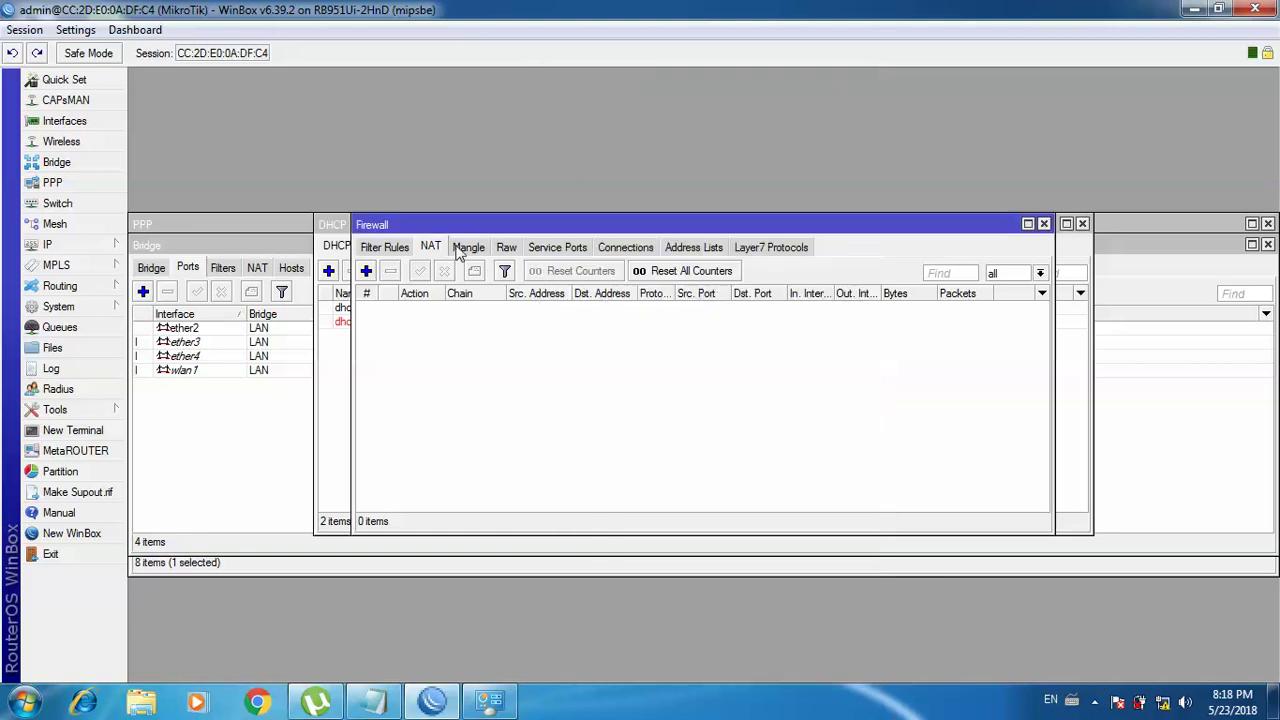
Add a firewall NAT rule on the srcnat chain with the action masquerade
left_click(366, 272)
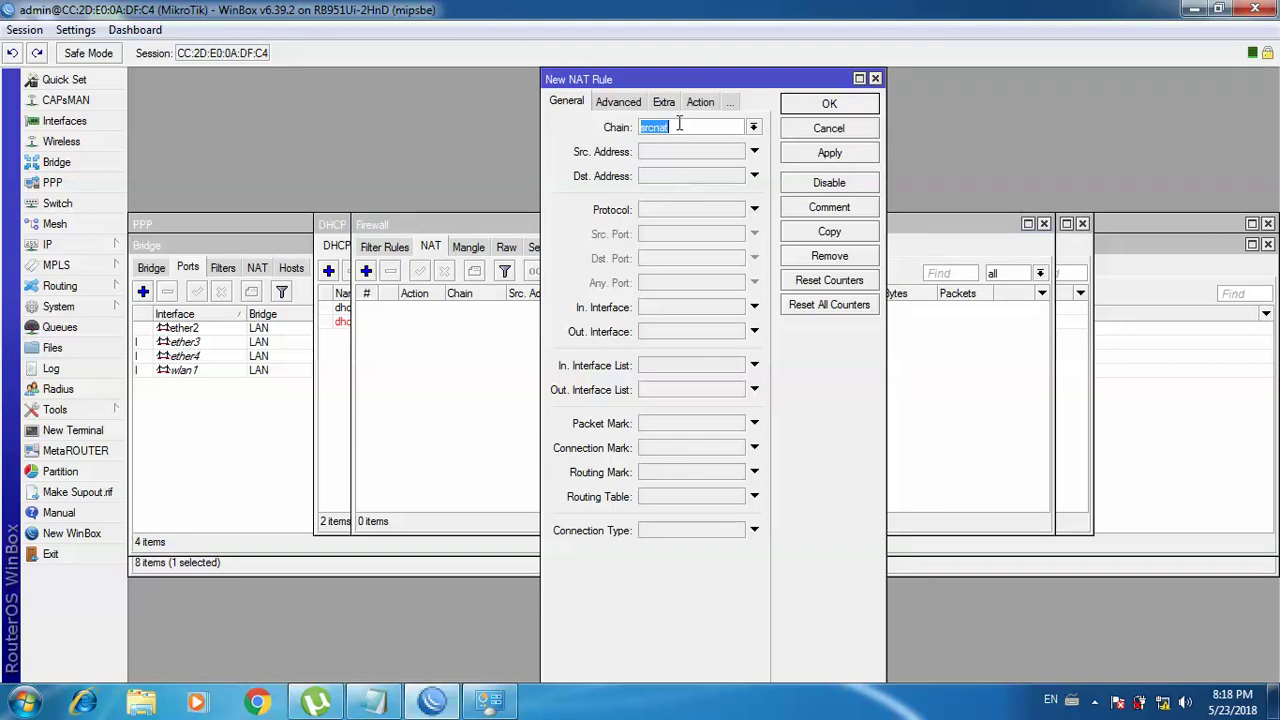
left_click(703, 101)
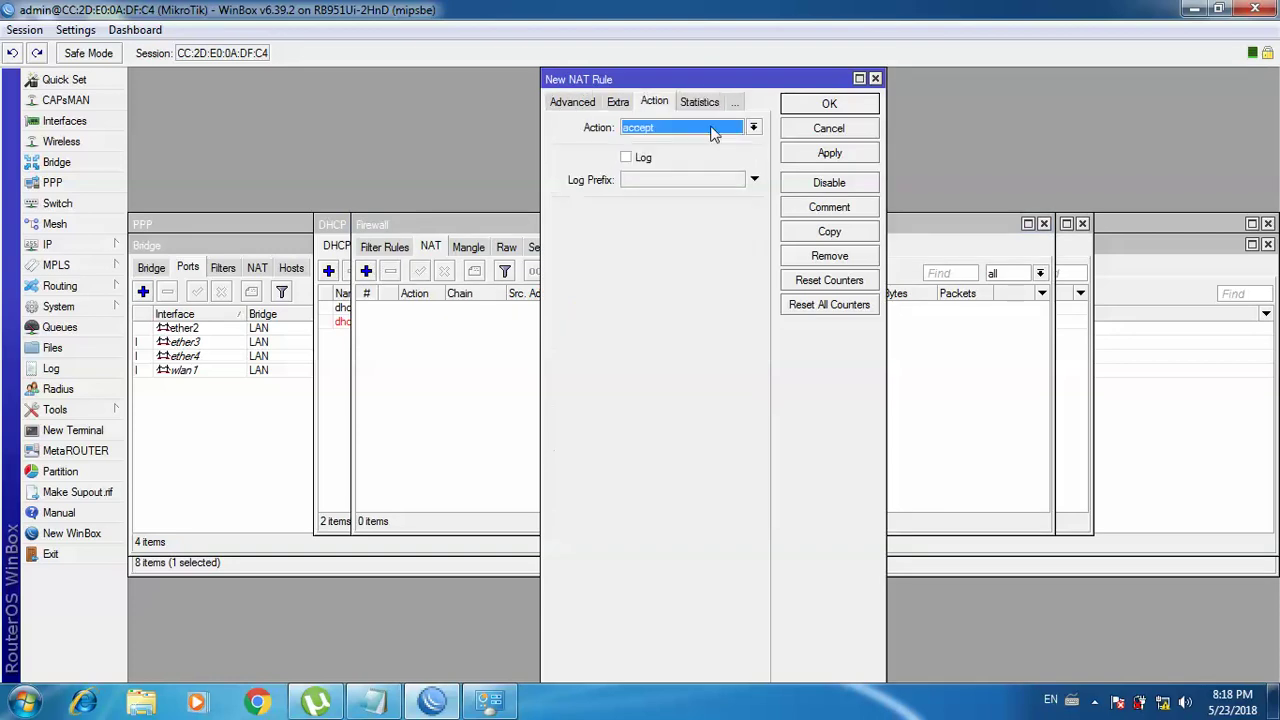
left_click(728, 130)
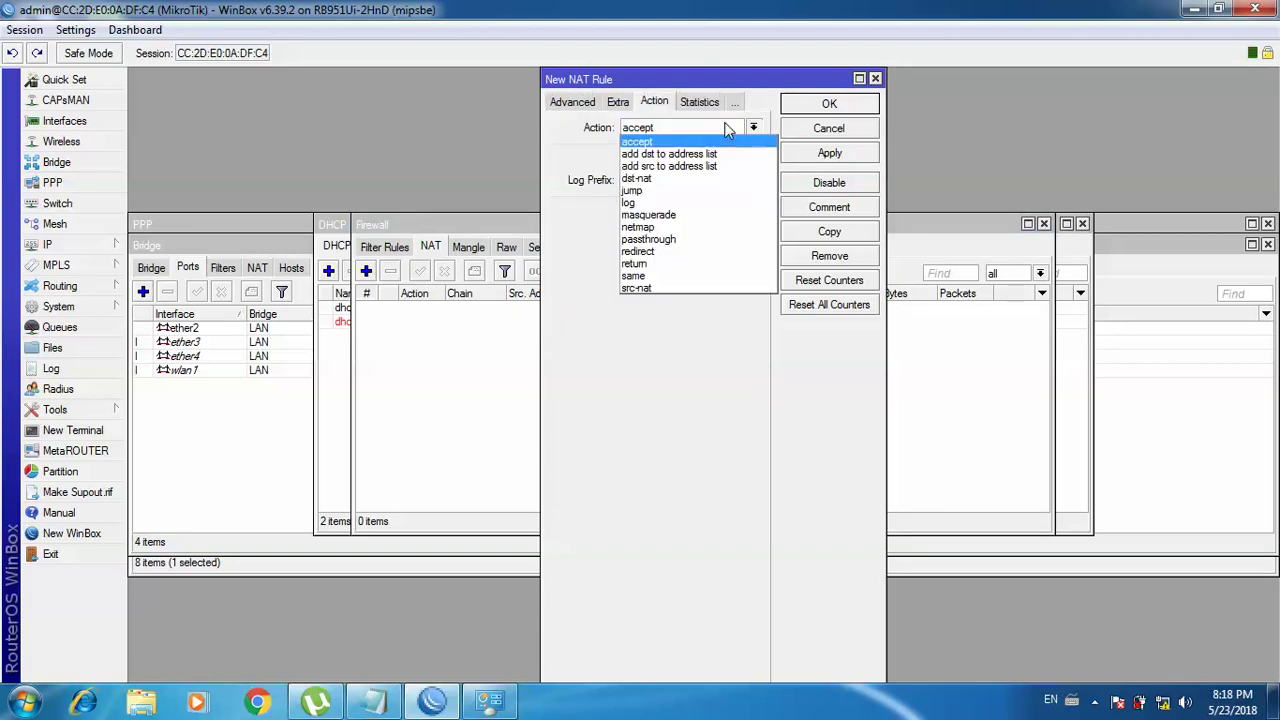
left_click(650, 215)
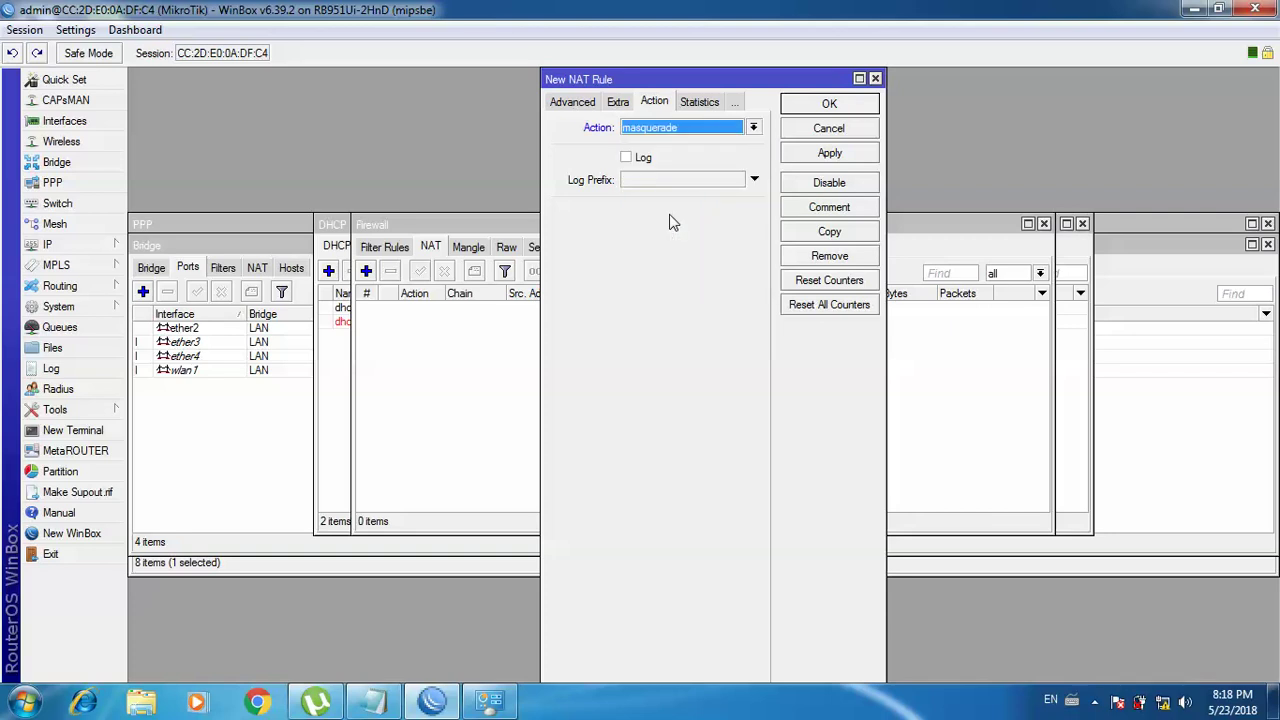
left_click(814, 158)
left_click(815, 106)
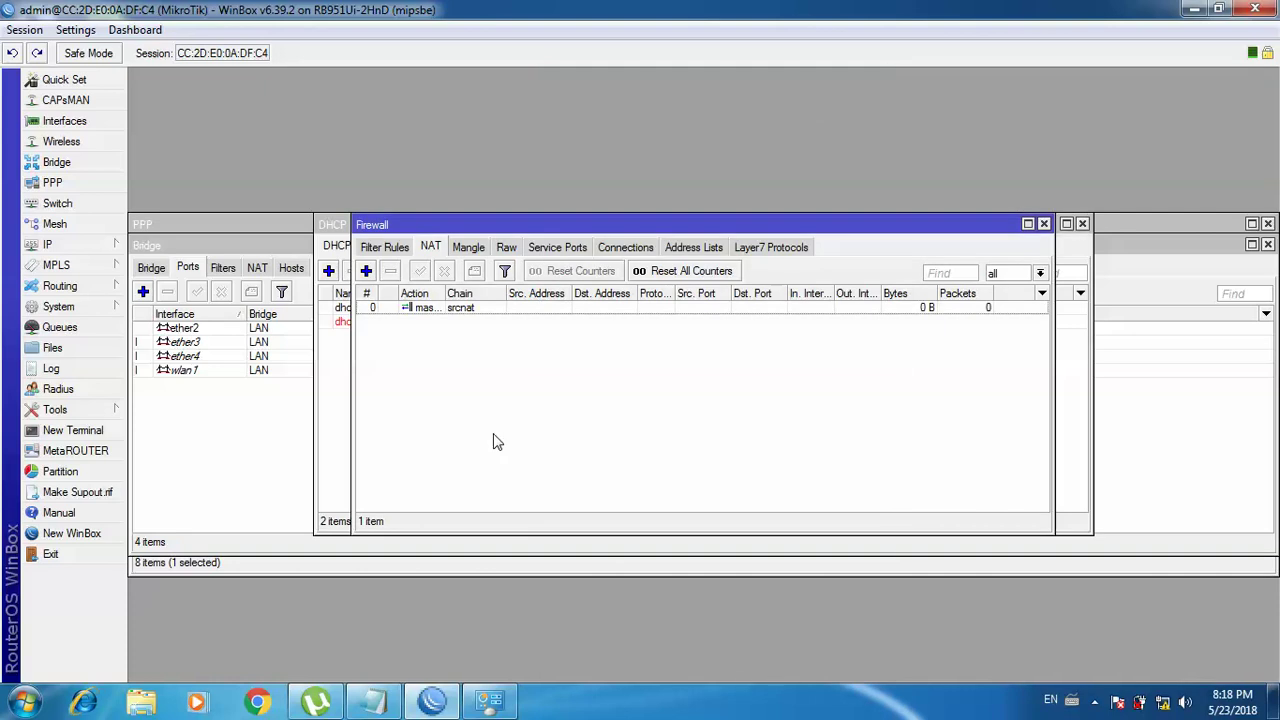
Open the ARP list to examine the IP addresses, MAC addresses and interfaces of connected devices
left_click(115, 247)
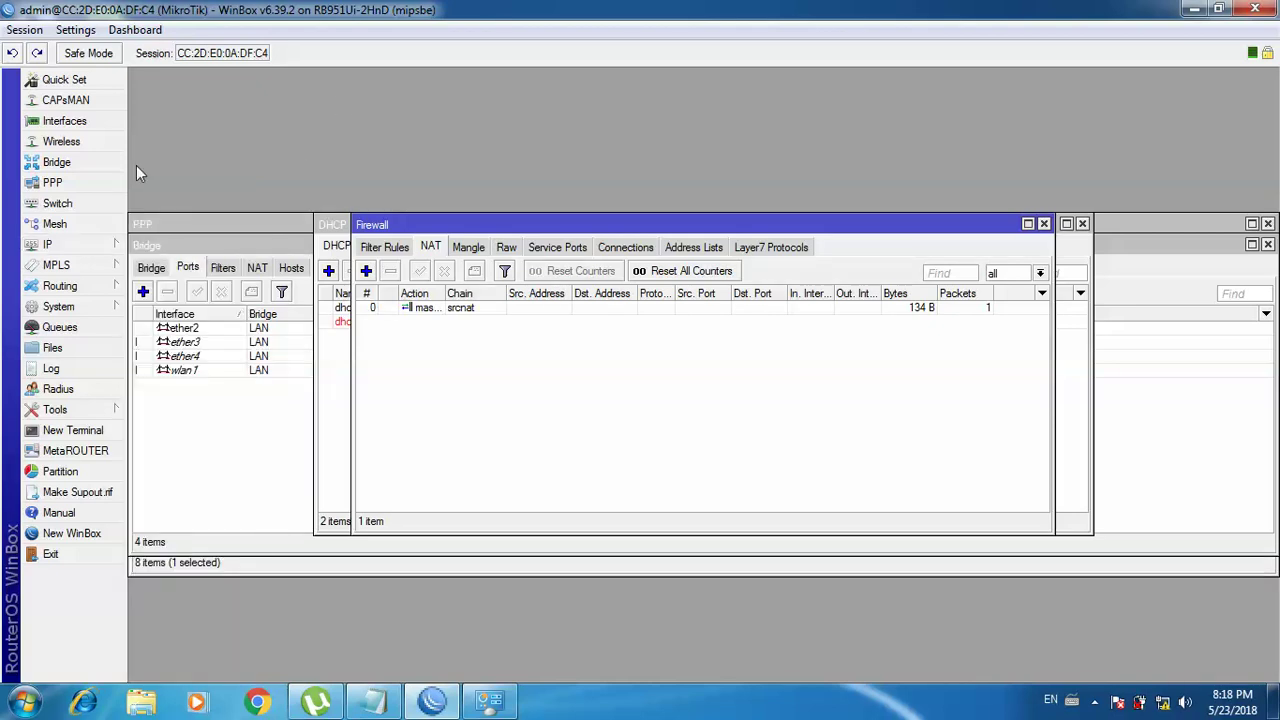
left_click(88, 248)
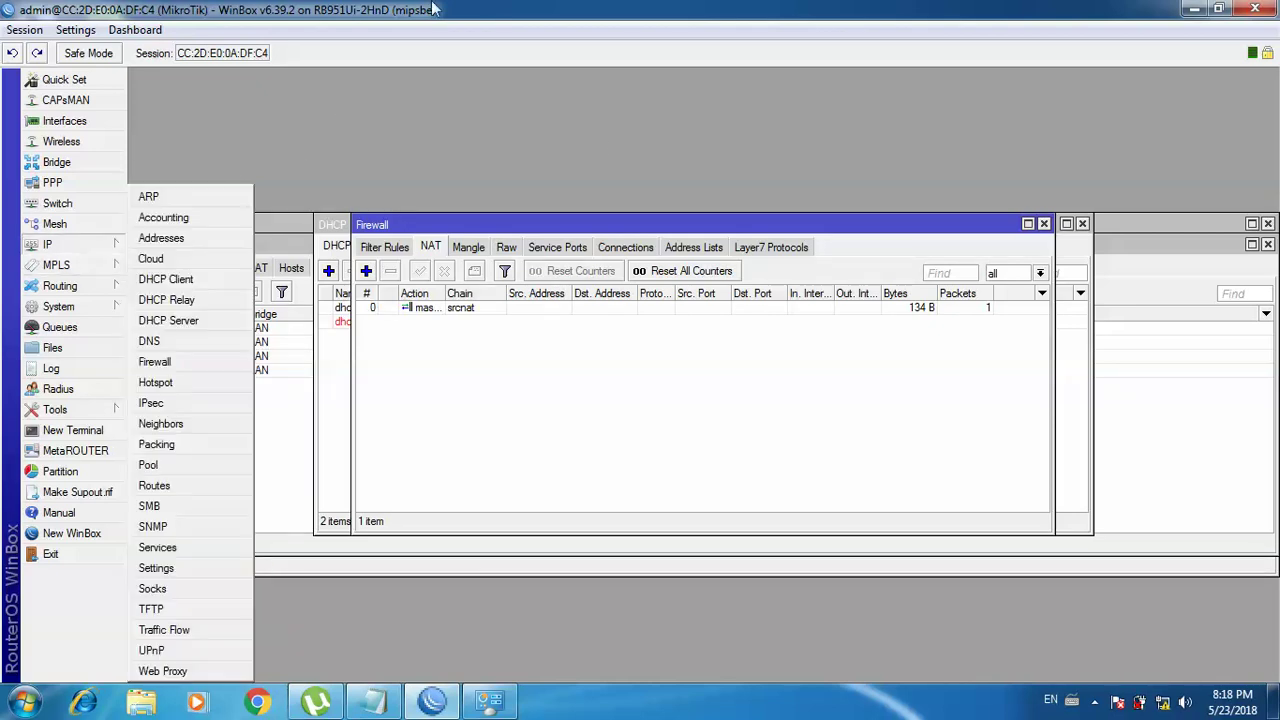
left_click(201, 202)
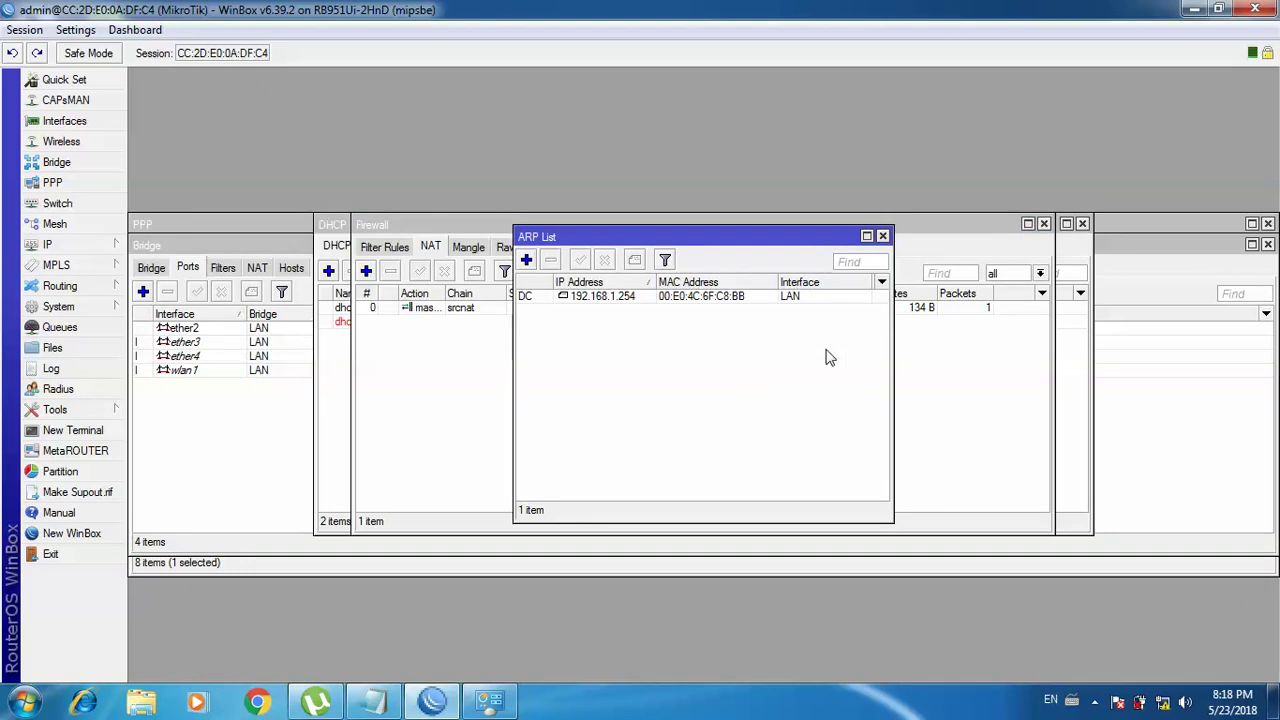
left_click(86, 245)
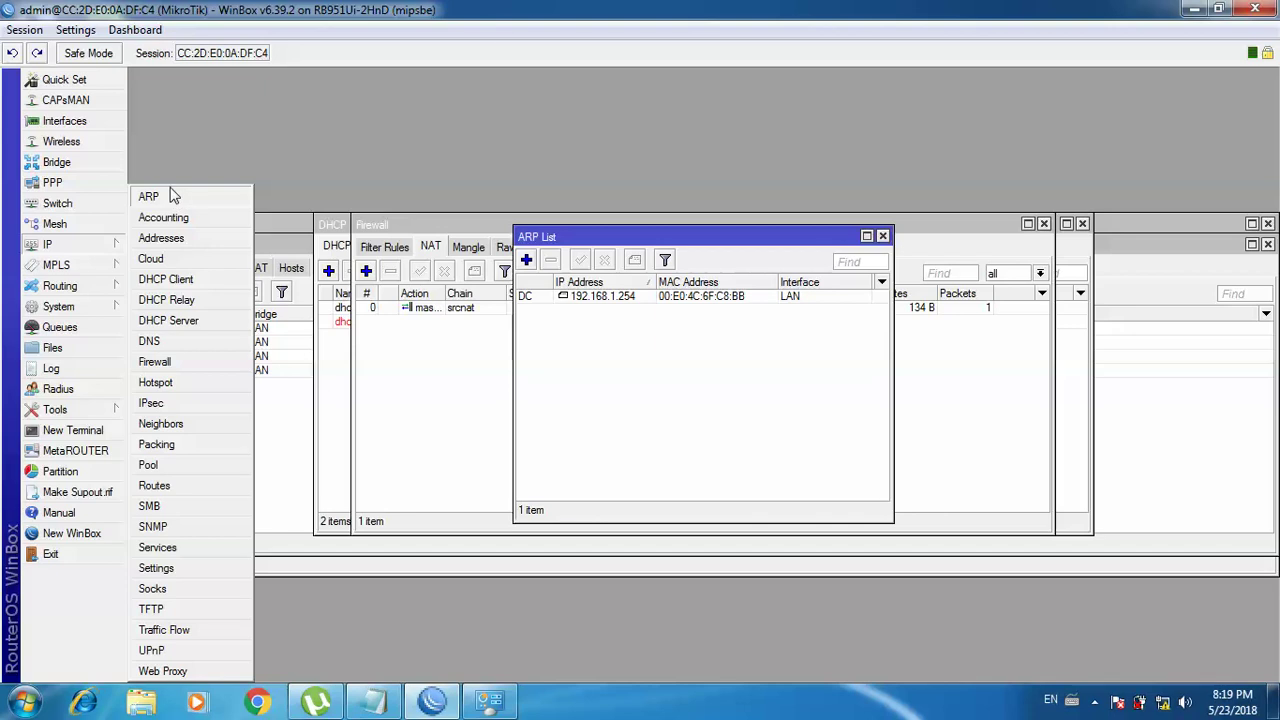
left_click(650, 136)
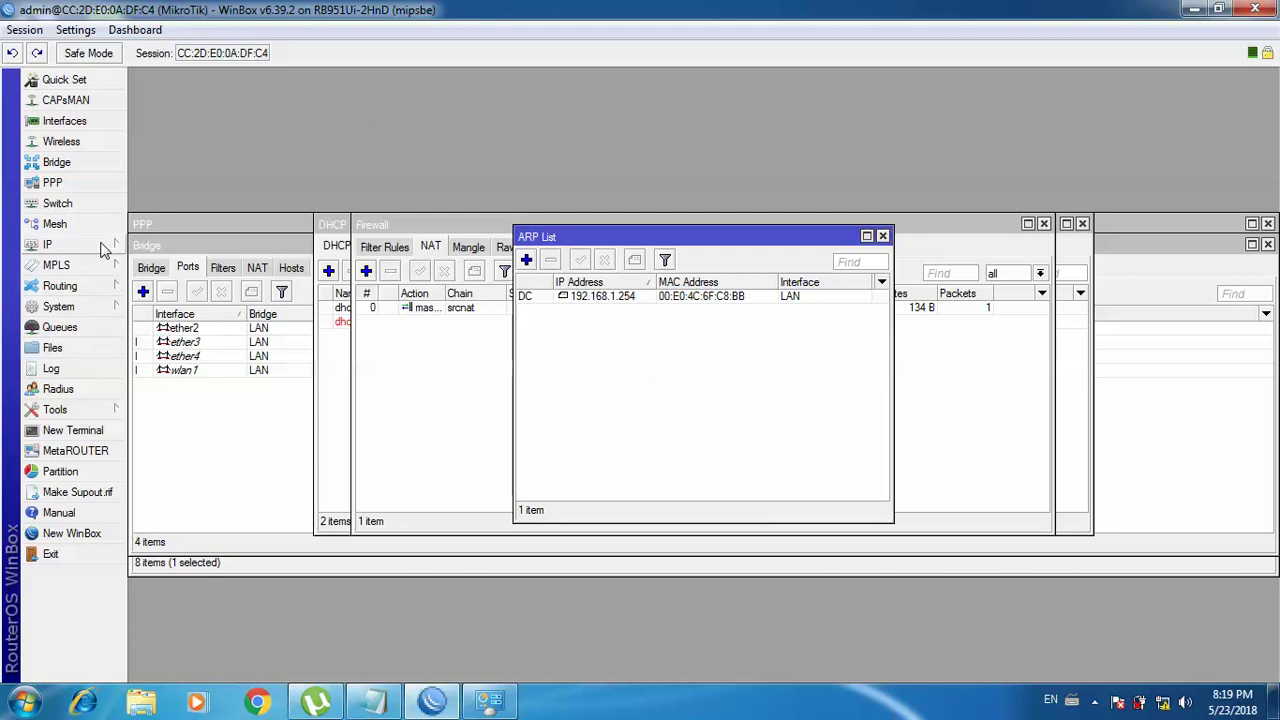
left_click(92, 408)
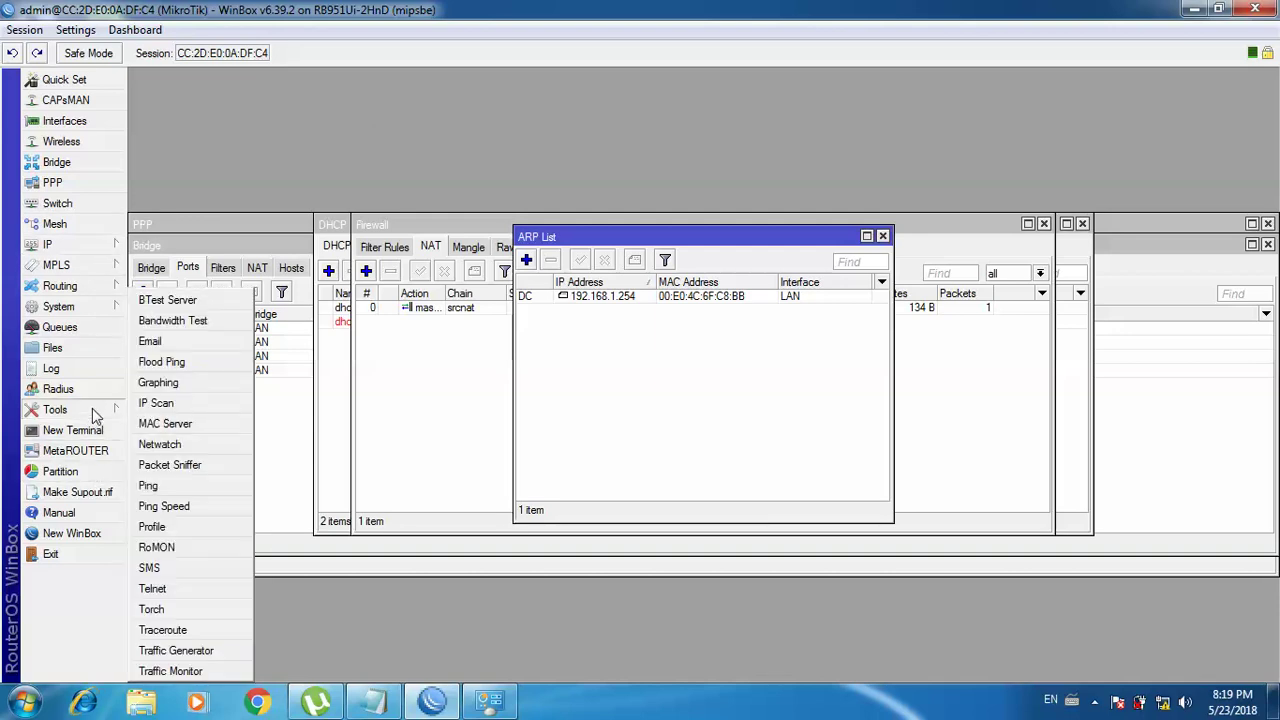
left_click(253, 135)
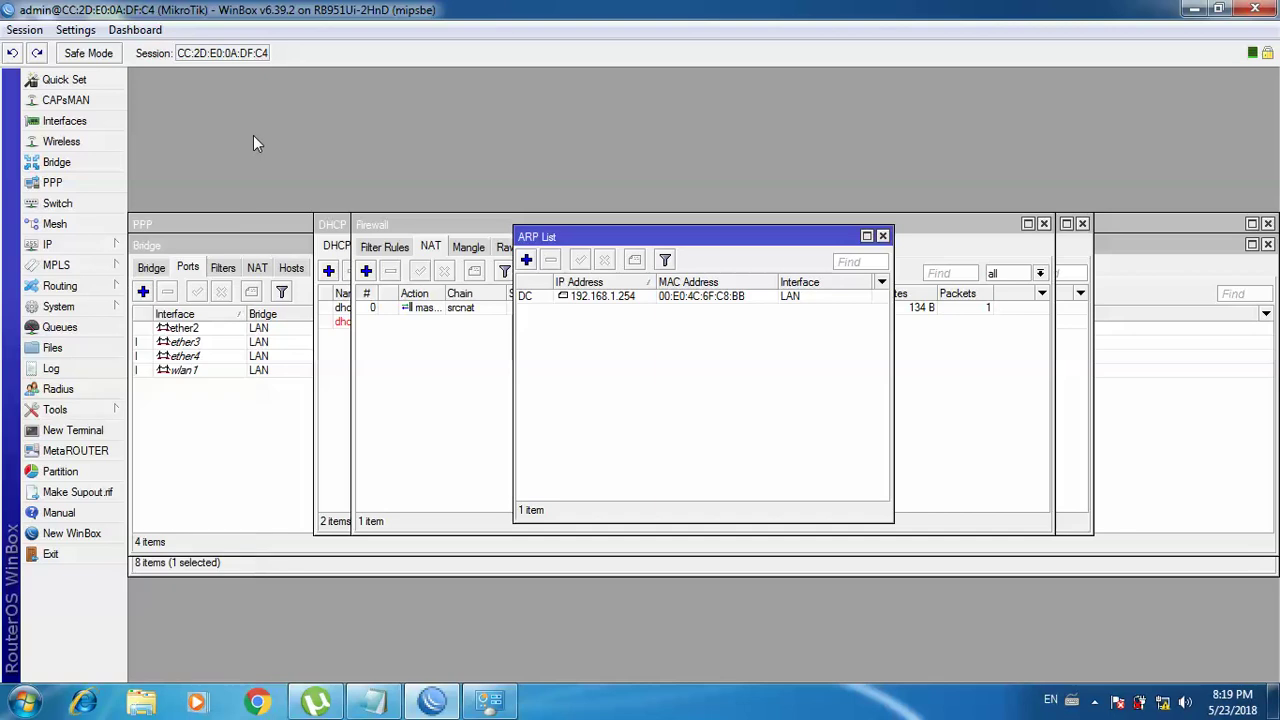
Add the IP address 119.23.66.2/29 to interface ether1 in the router's address list
left_click(80, 244)
left_click(162, 251)
left_click(60, 244)
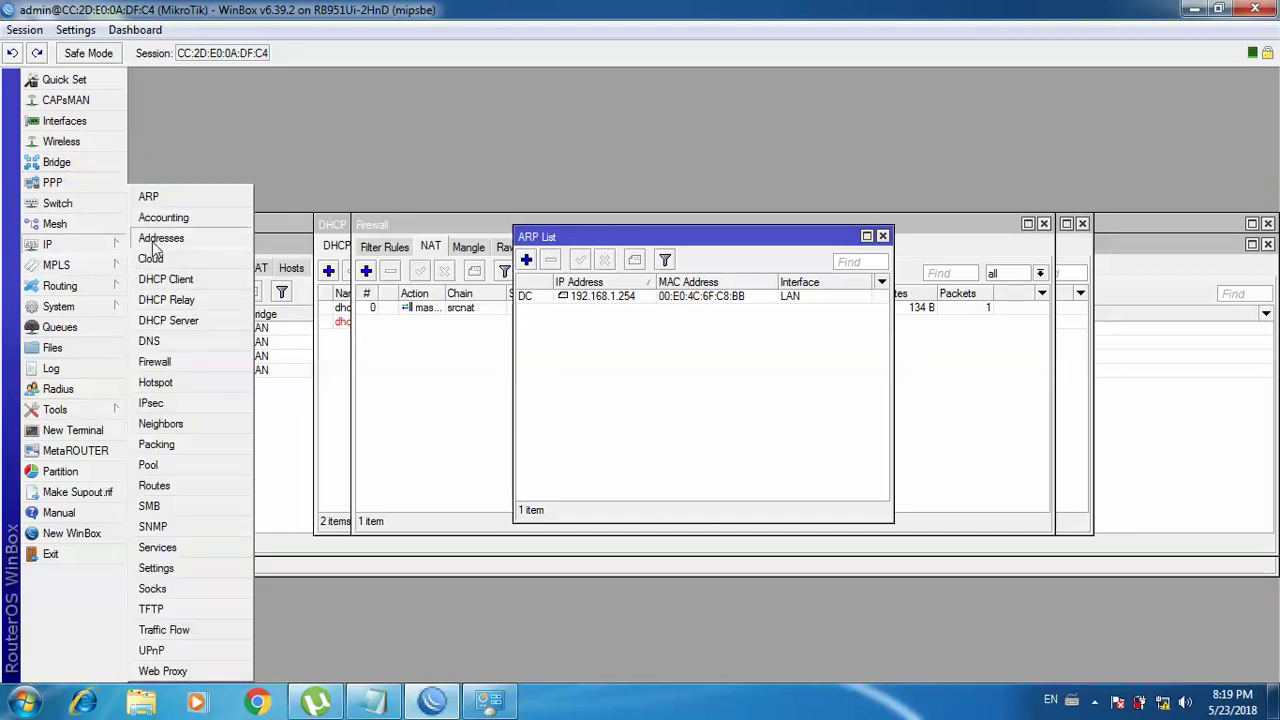
left_click(158, 240)
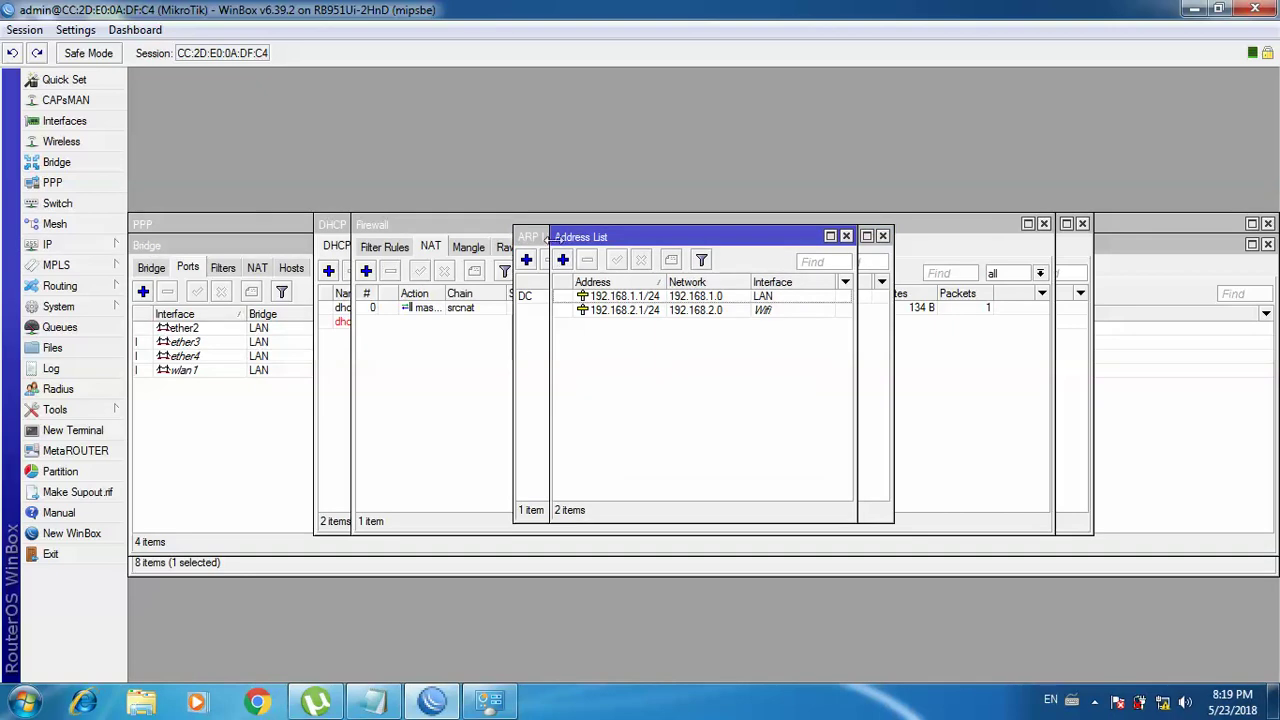
left_click(562, 259)
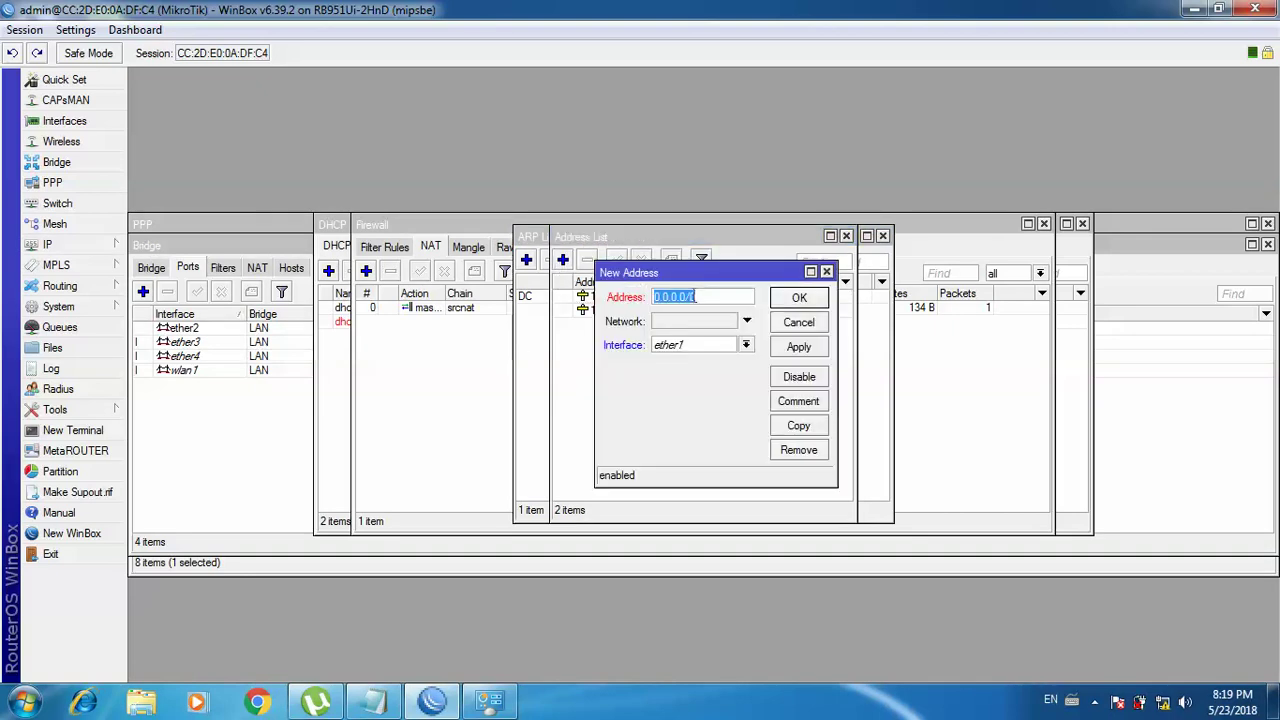
left_click(686, 296)
key("BackSpace")
key("BackSpace")
key("BackSpace")
key("BackSpace")
key("BackSpace")
key("BackSpace")
key("BackSpace")
type("192")
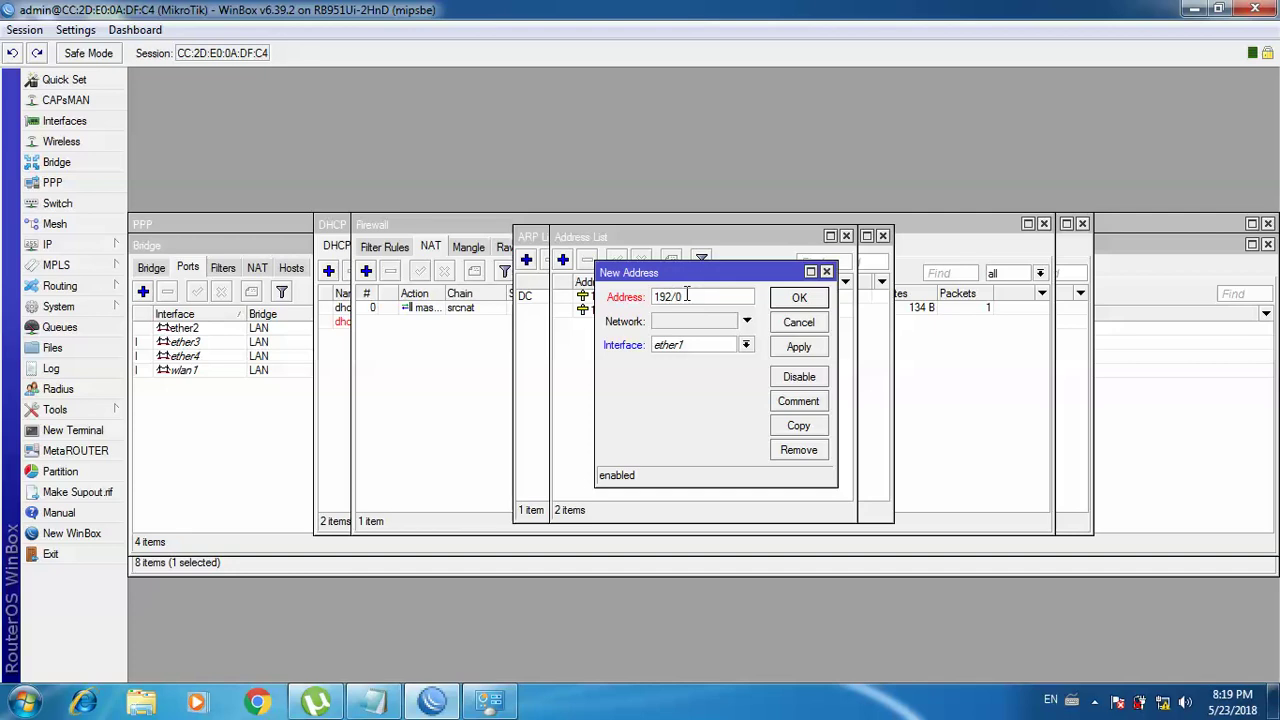
key("BackSpace")
key("BackSpace")
key("BackSpace")
type("119.23")
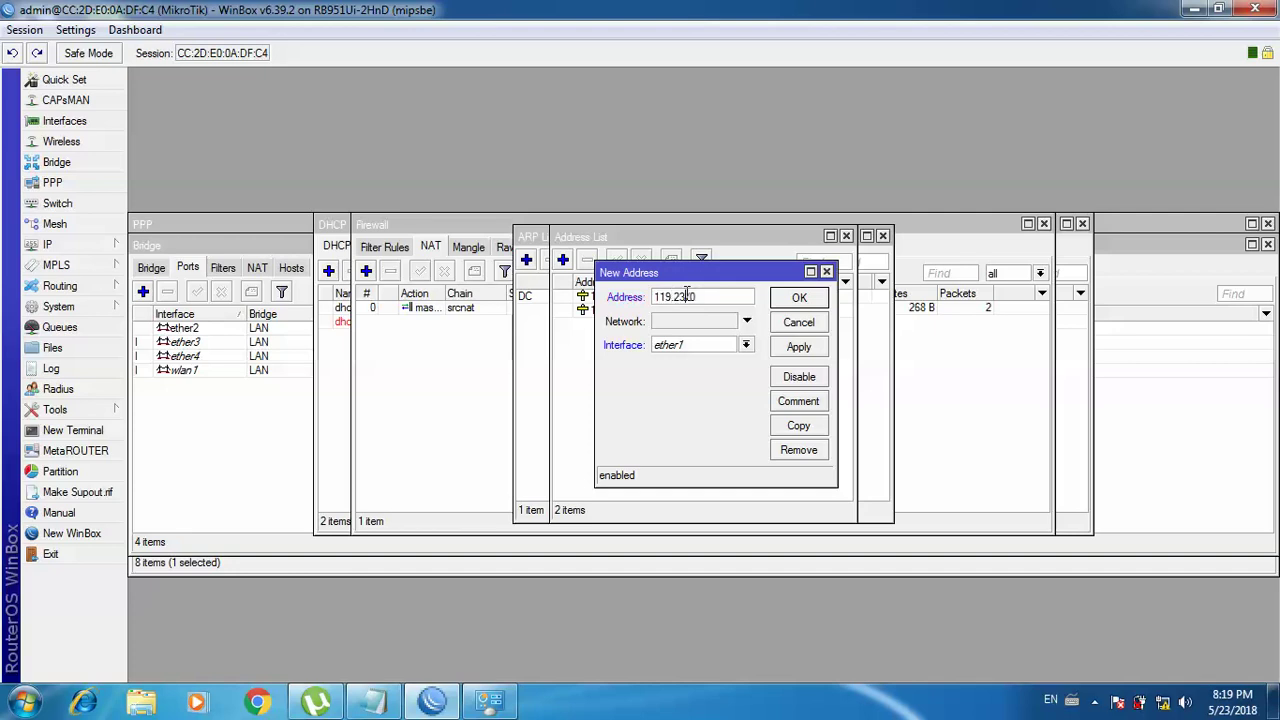
type(".66.2")
key("Right")
key("Delete")
type("29")
left_click(795, 350)
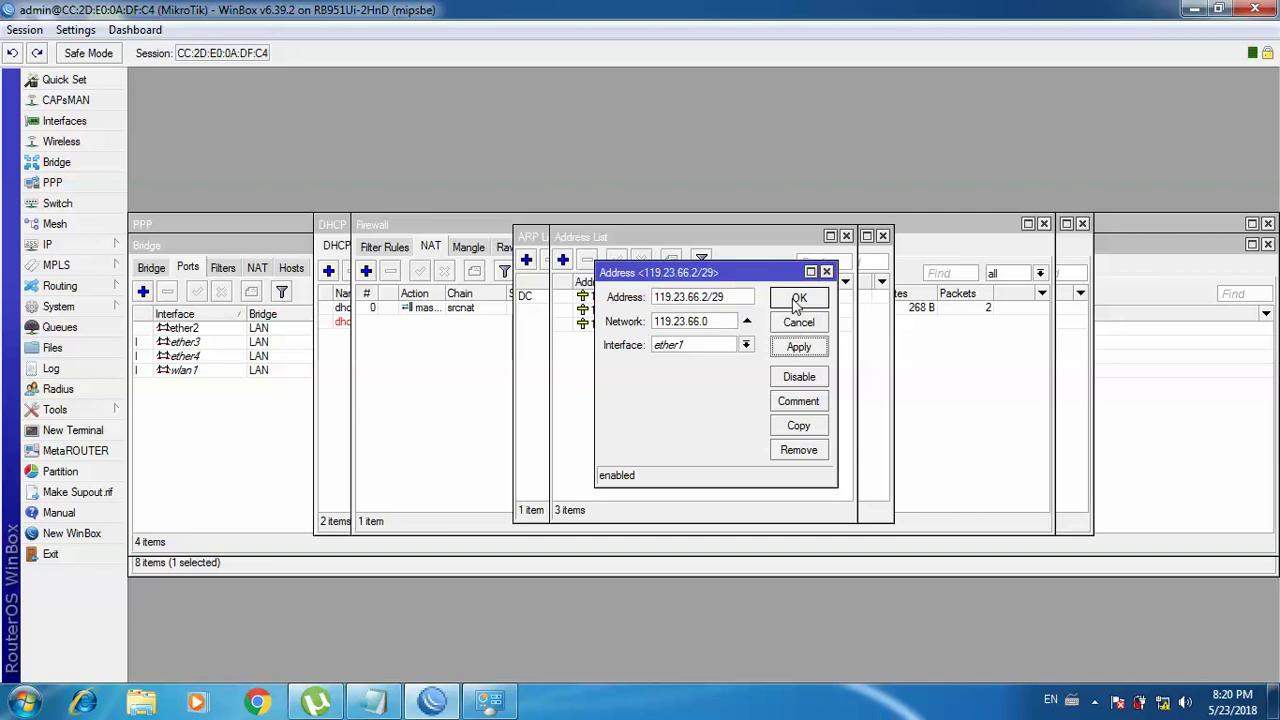
left_click(798, 300)
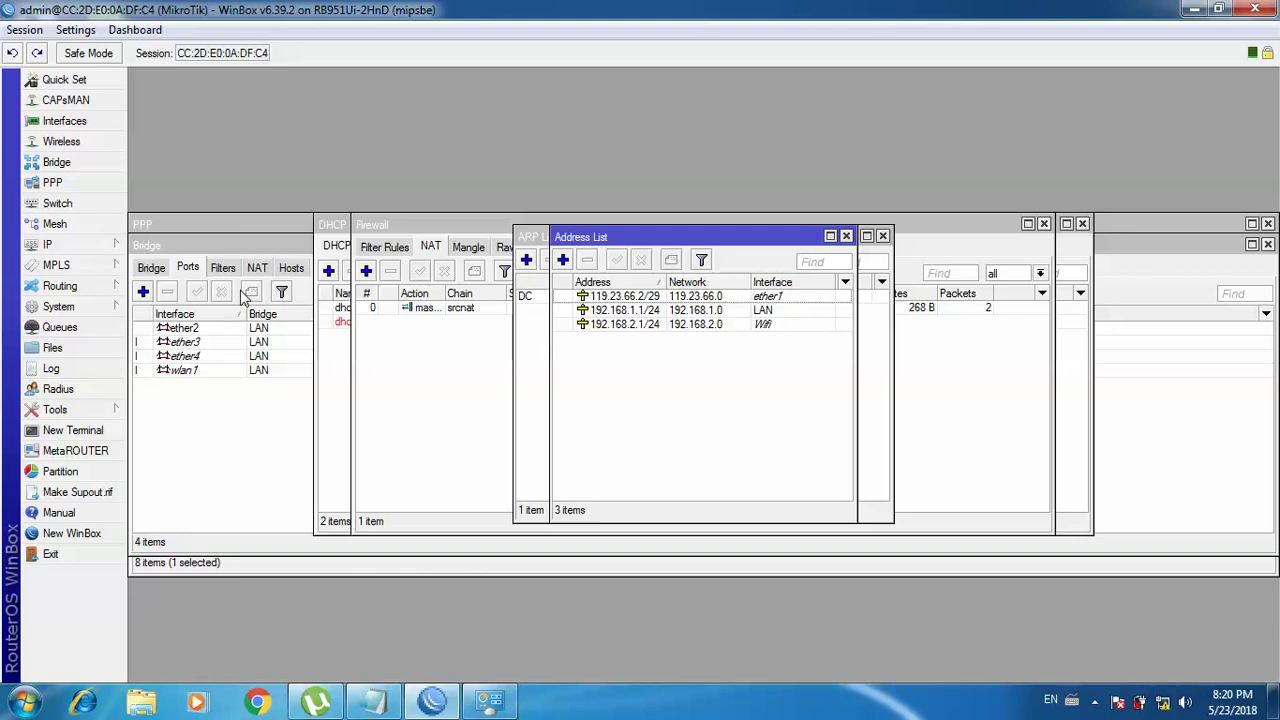
left_click(121, 244)
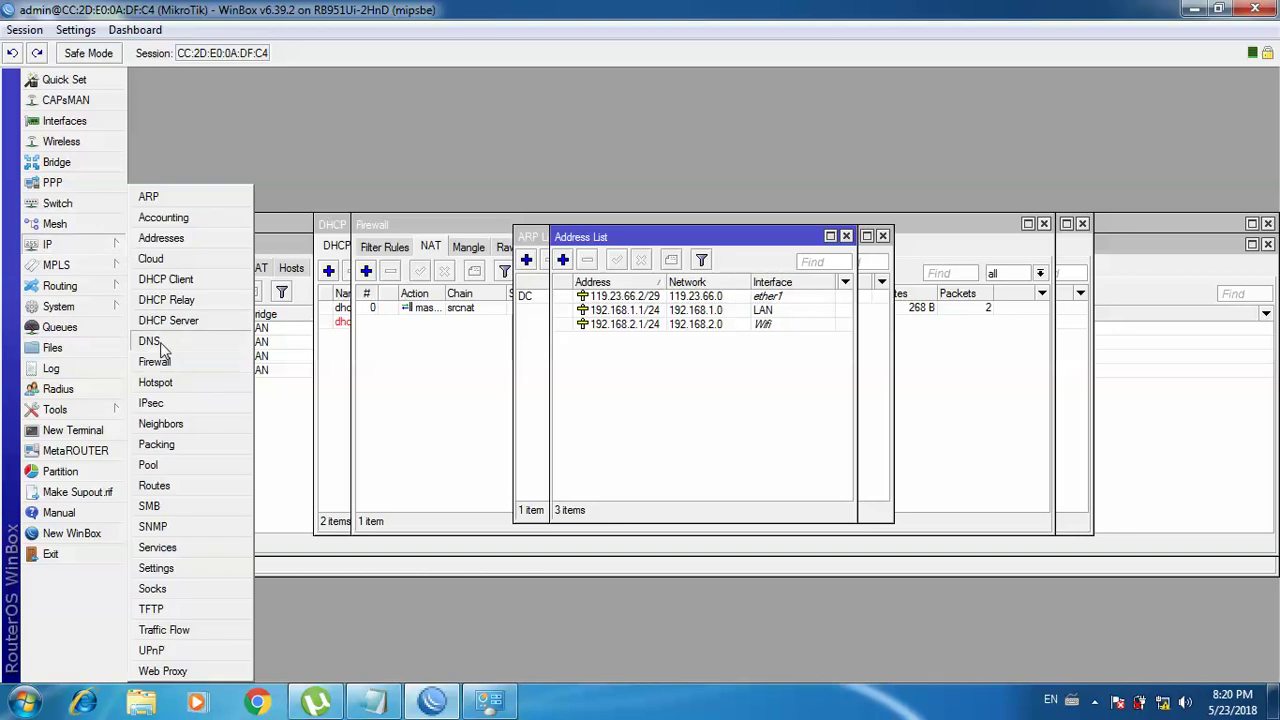
left_click(150, 337)
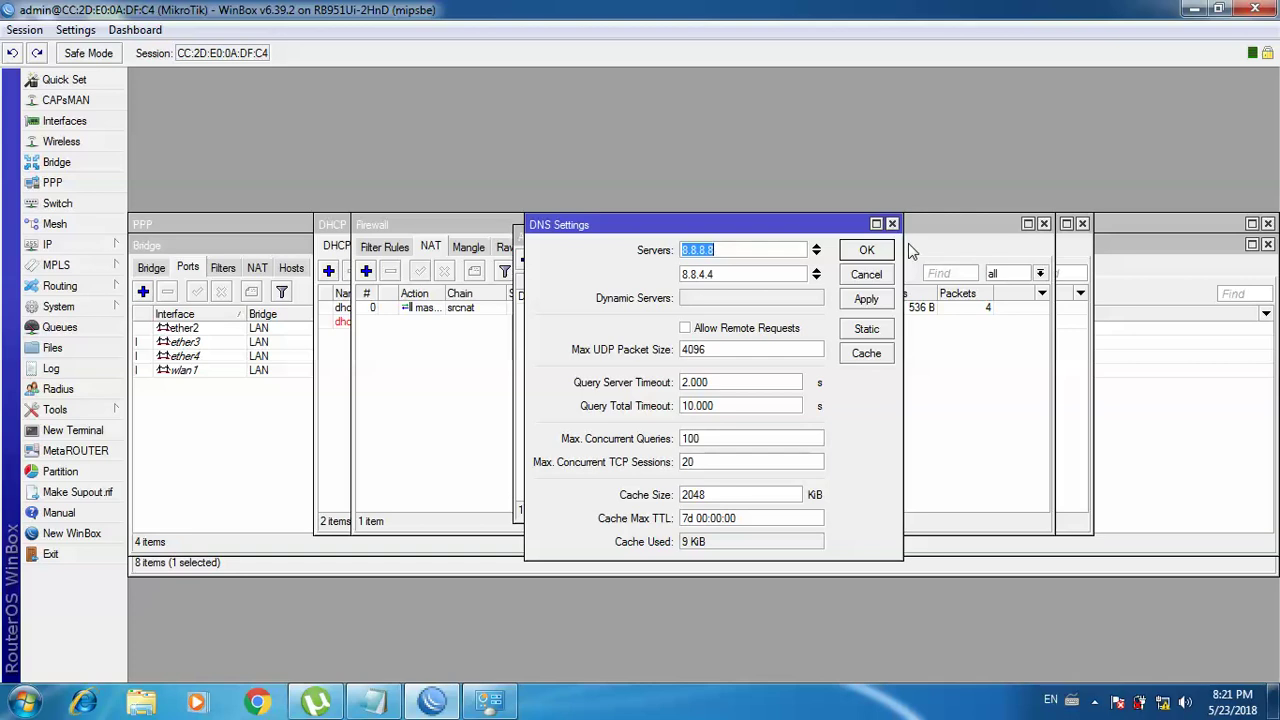
left_click(816, 278)
left_click(743, 298)
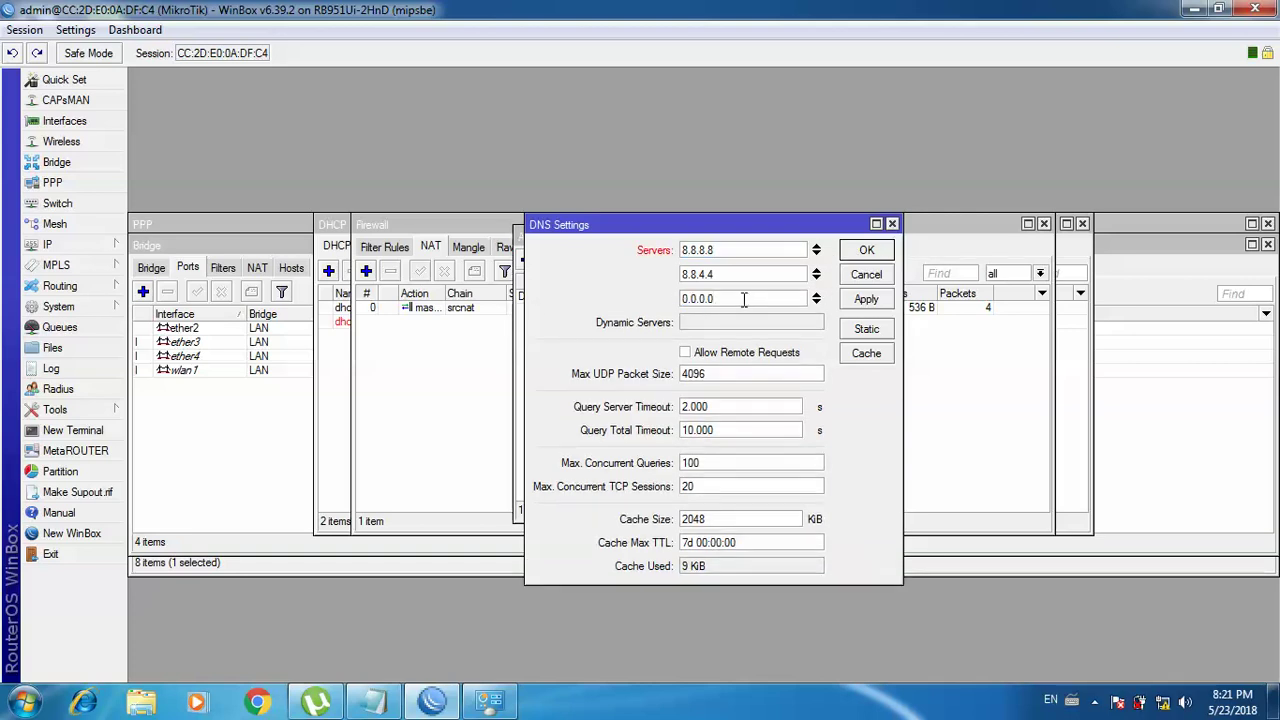
left_click(866, 276)
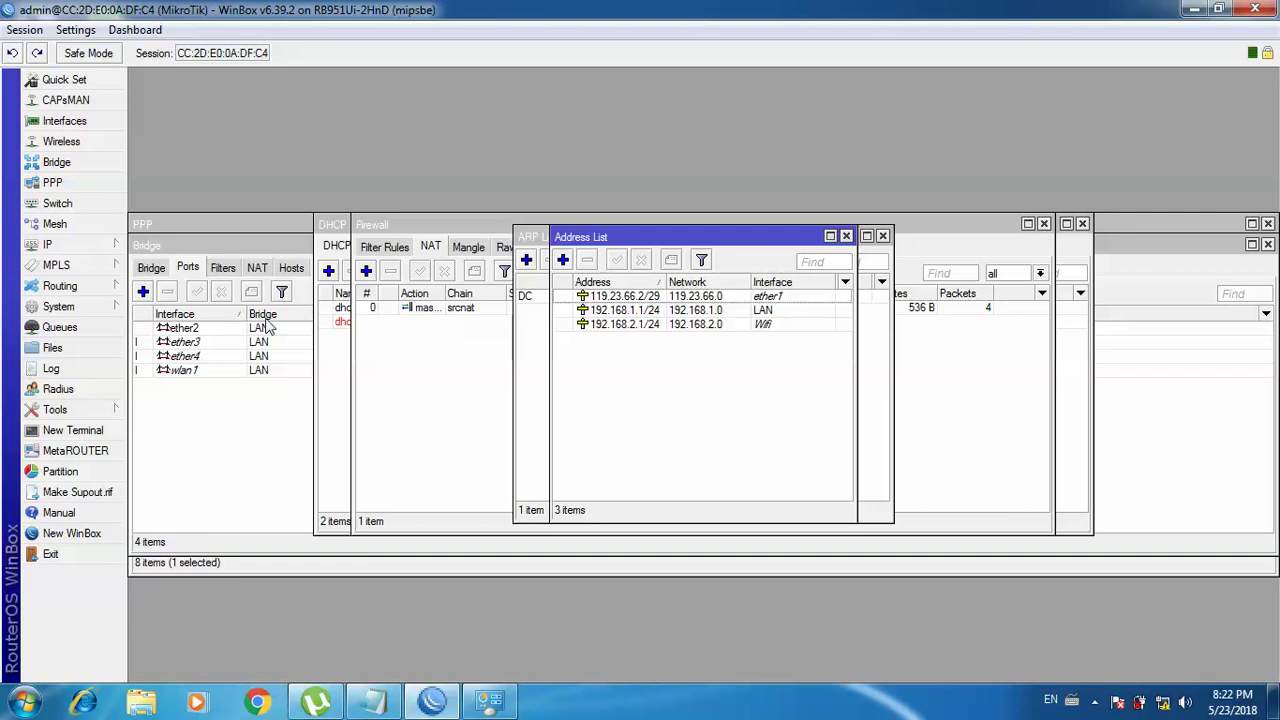
Add a static default route for destination 0.0.0.0/0 with the gateway 119.23.66.1 to the router's route list
left_click(110, 250)
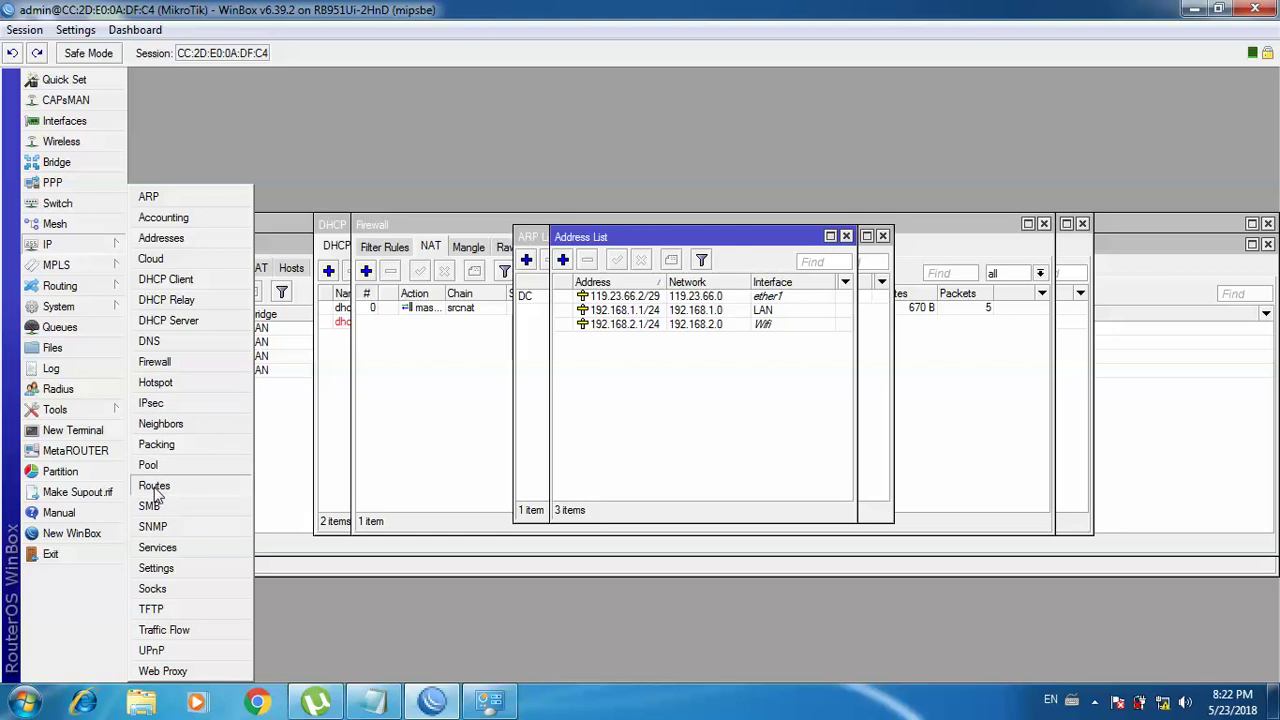
left_click(155, 488)
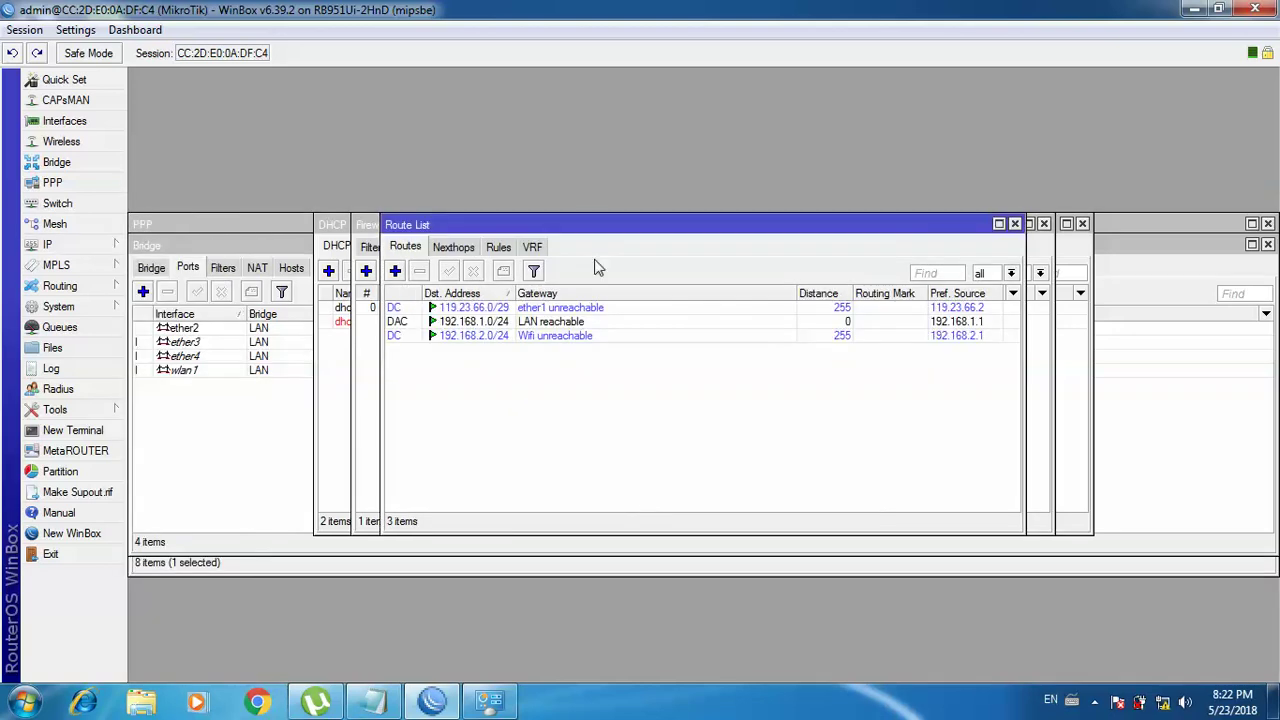
left_click(395, 271)
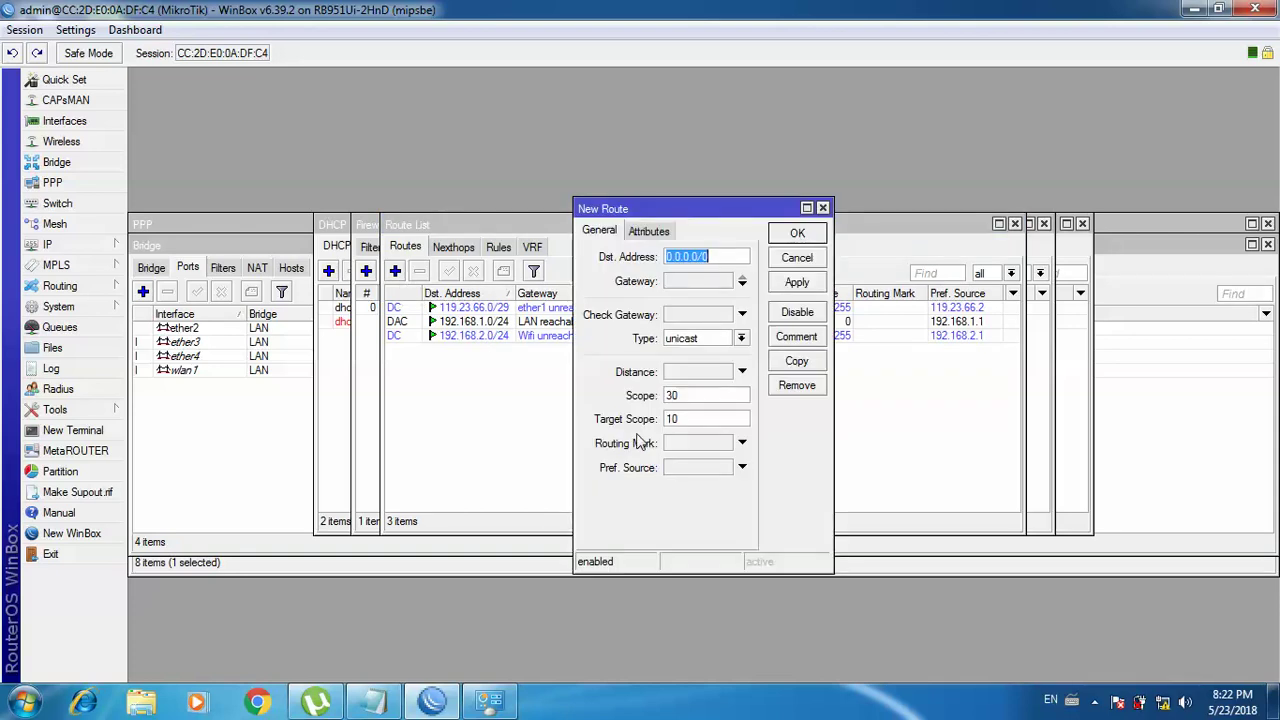
left_click(700, 257)
left_click(684, 282)
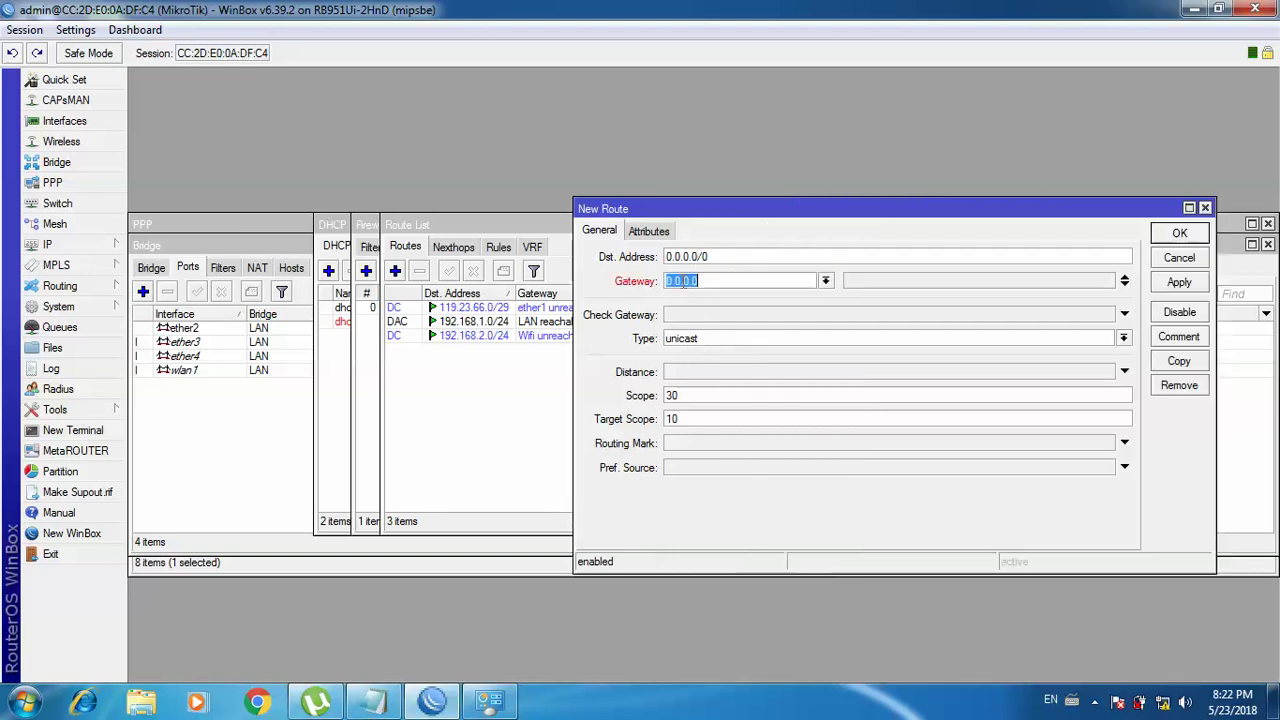
left_click(700, 281)
key("BackSpace")
key("BackSpace")
key("BackSpace")
key("BackSpace")
key("BackSpace")
key("BackSpace")
key("BackSpace")
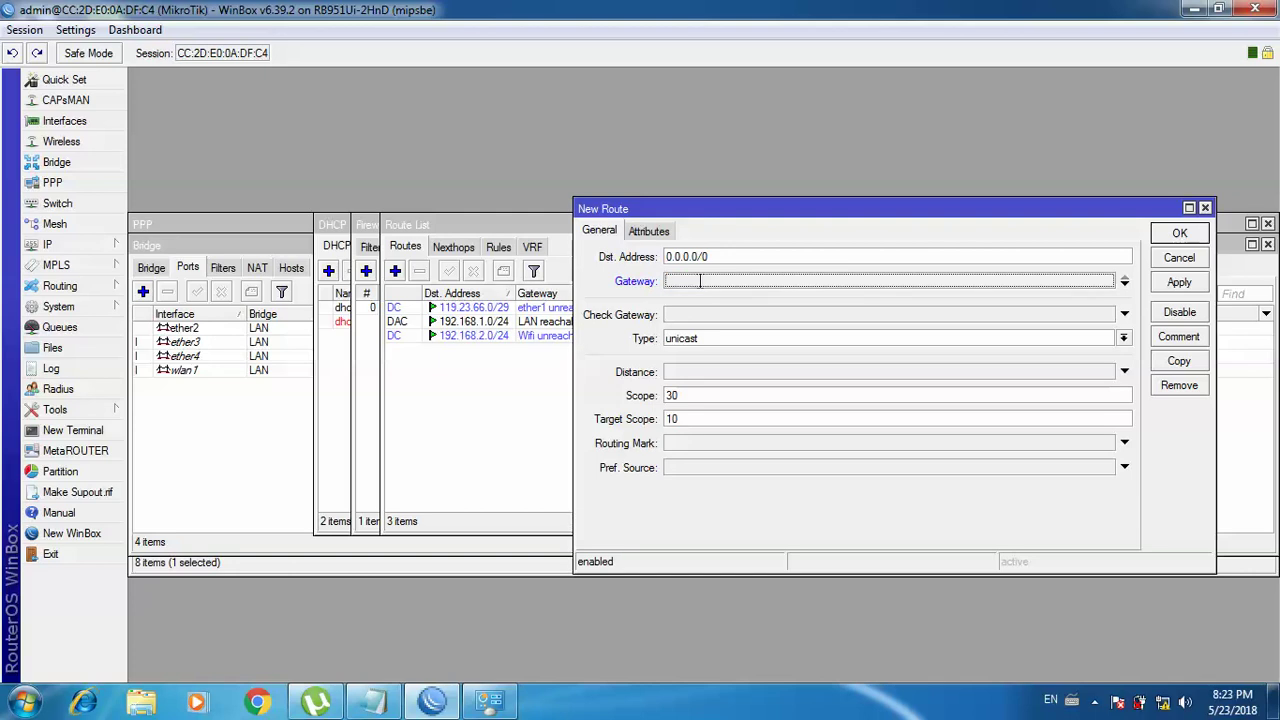
type("119.34")
key("BackSpace")
key("BackSpace")
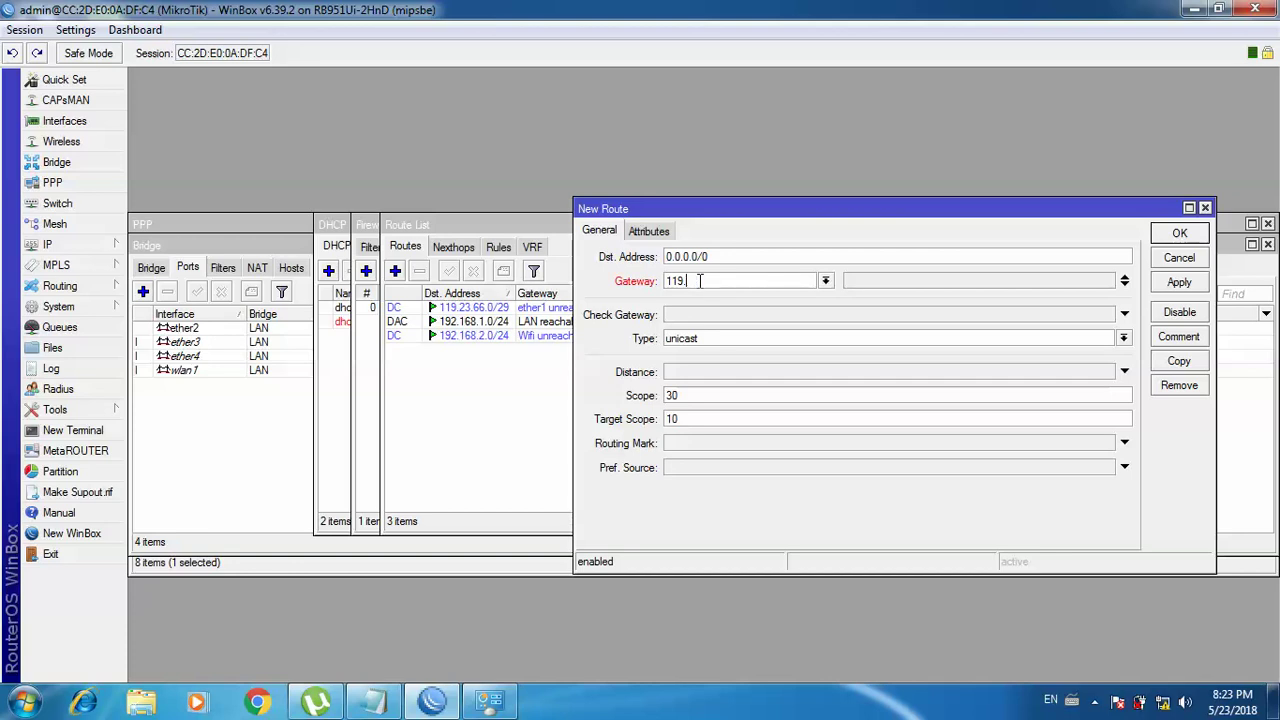
type("23.66.1")
left_click(1178, 283)
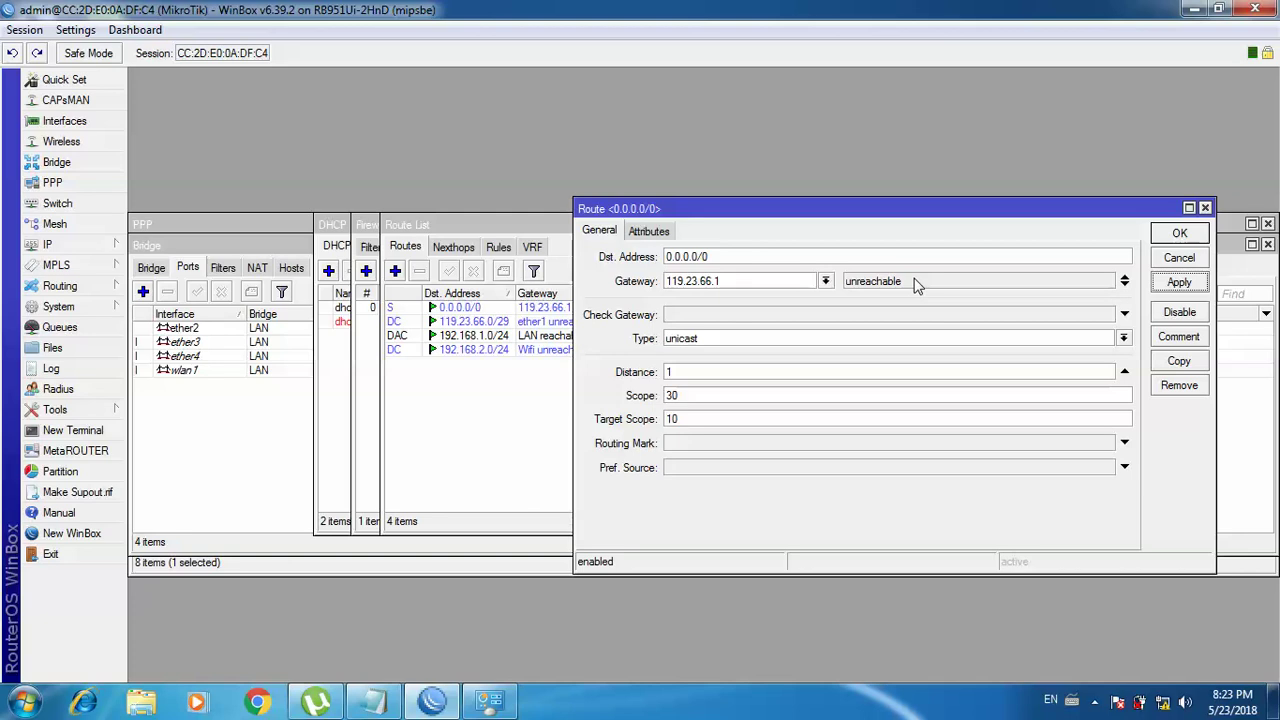
left_click(1195, 236)
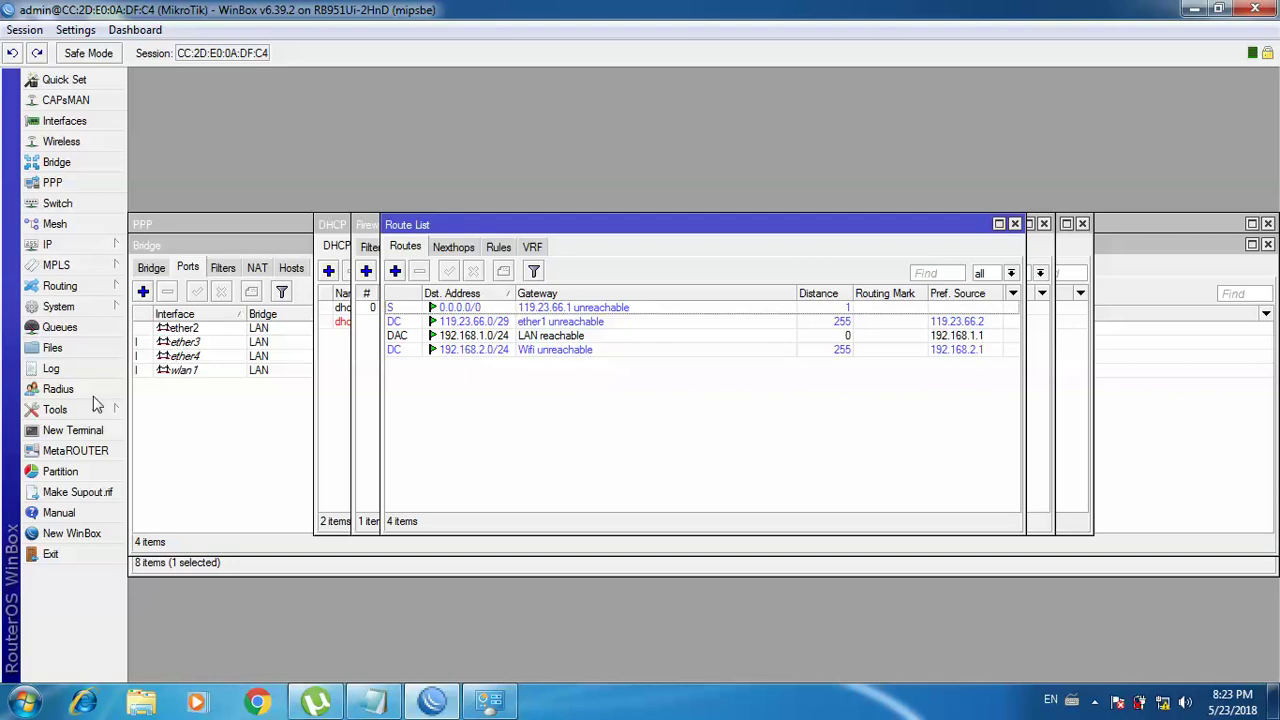
Start a new simple queue in the queue list and name it Lan 5M
left_click(79, 330)
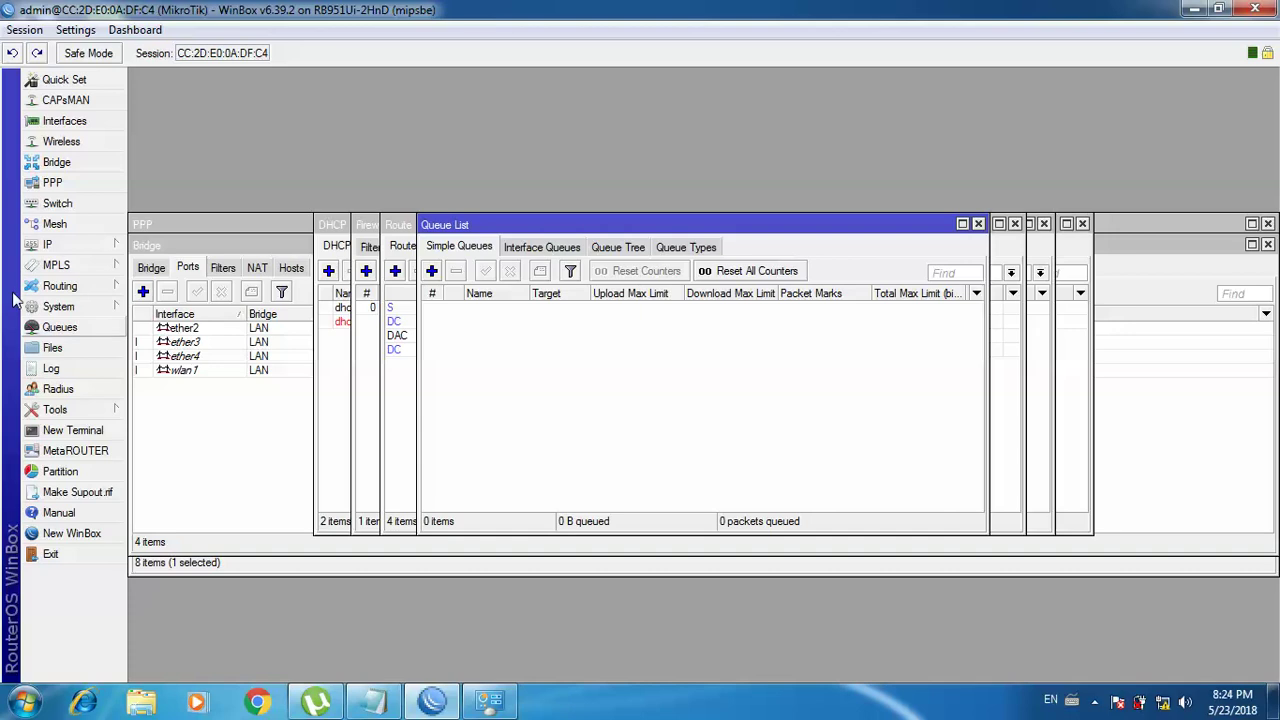
left_click(432, 271)
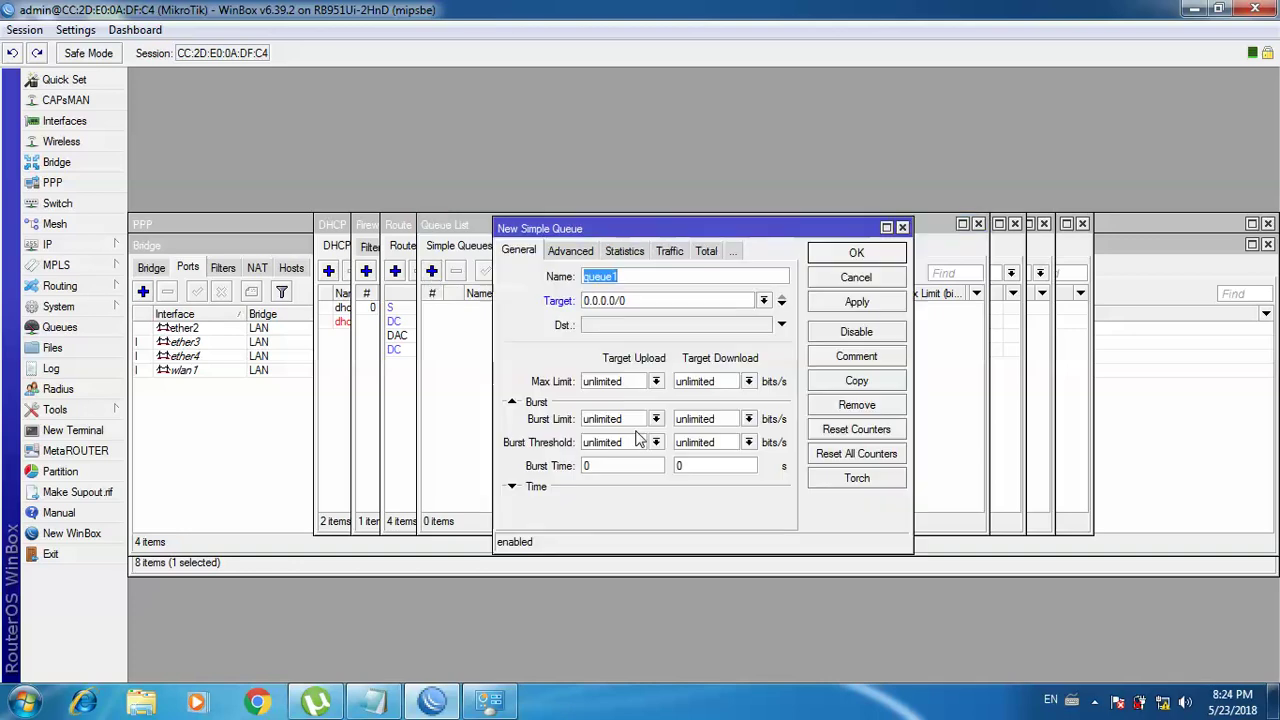
left_click(638, 276)
key("BackSpace")
key("BackSpace")
key("BackSpace")
key("BackSpace")
key("BackSpace")
key("BackSpace")
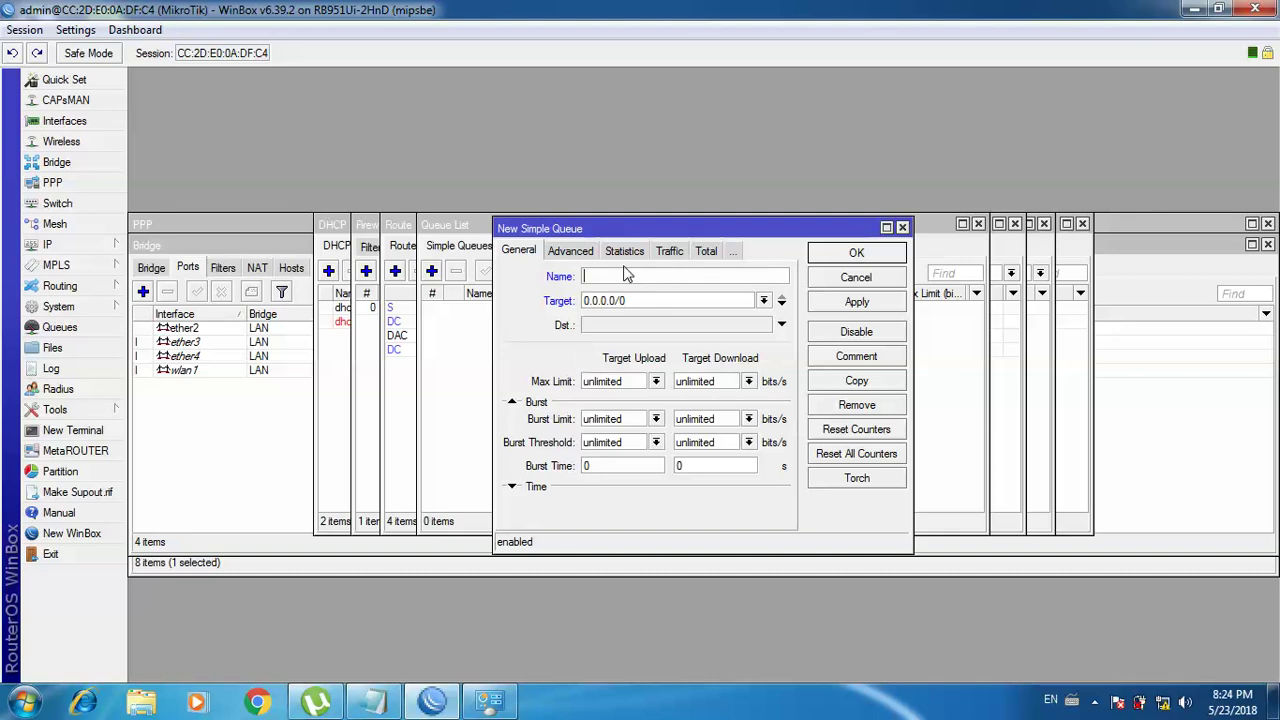
type("5")
type("M")
key("Home")
type("Lan")
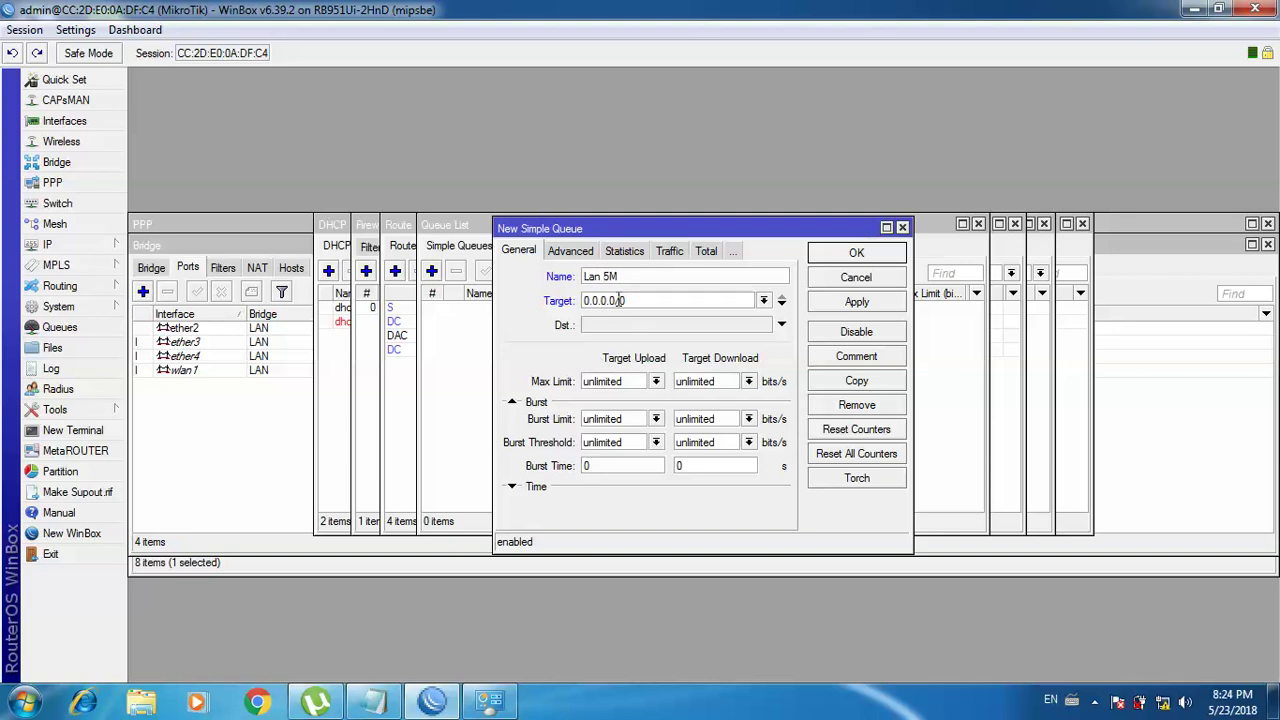
Set the new queue's target to the network 192.168.1.0/24
key("BackSpace")
key("BackSpace")
key("BackSpace")
key("BackSpace")
key("BackSpace")
key("BackSpace")
key("BackSpace")
type("192.168.1.0")
key("Delete")
type("24")
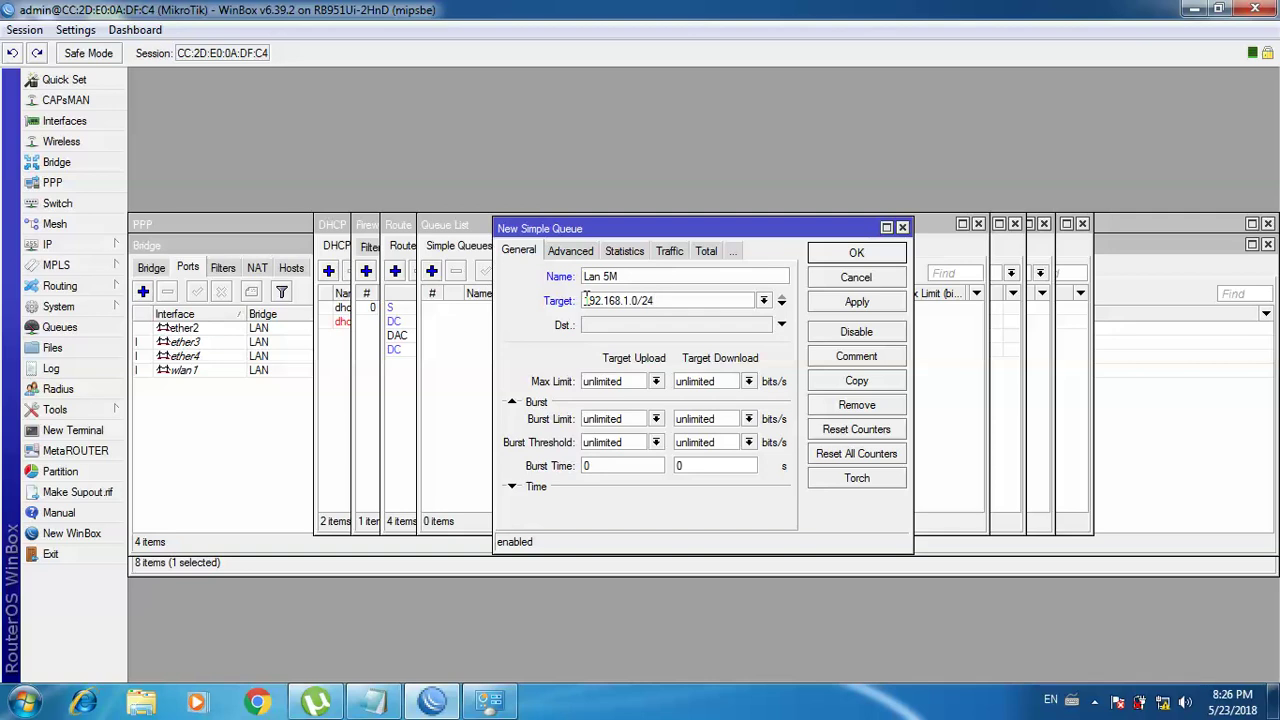
Set the queue's max limit to 5M for target upload and 4M for target download
left_click(655, 384)
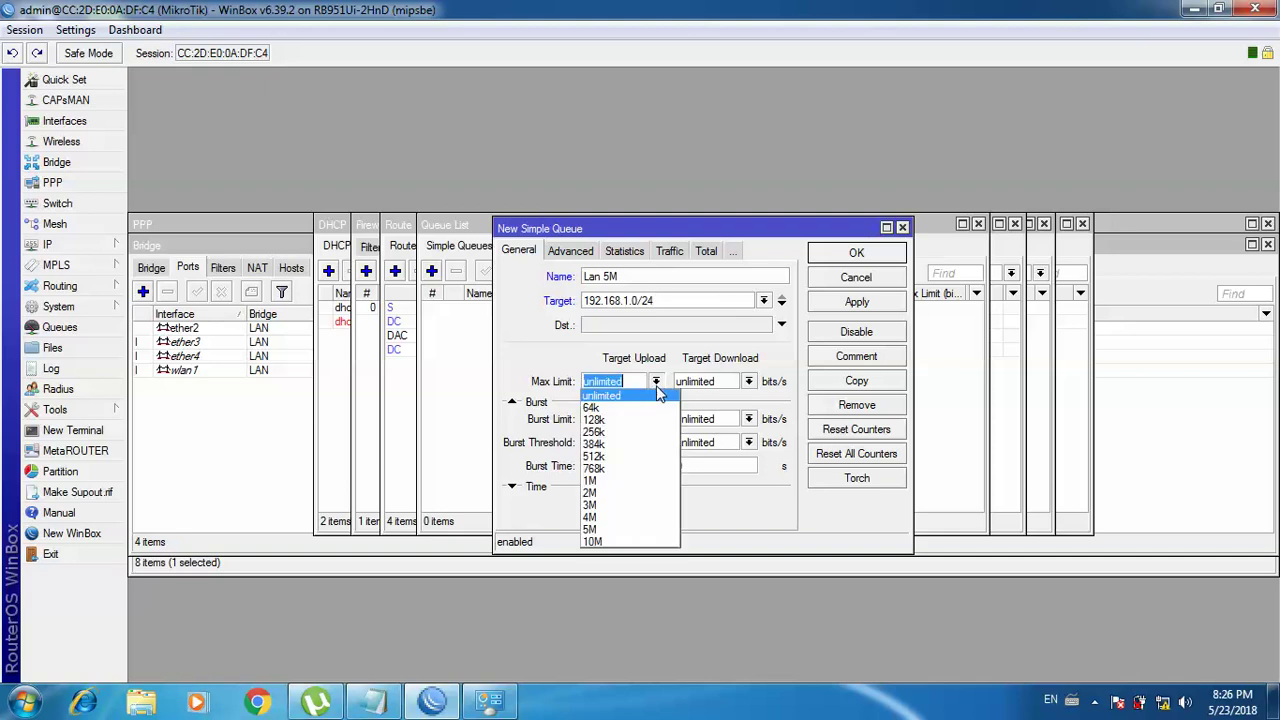
left_click(591, 529)
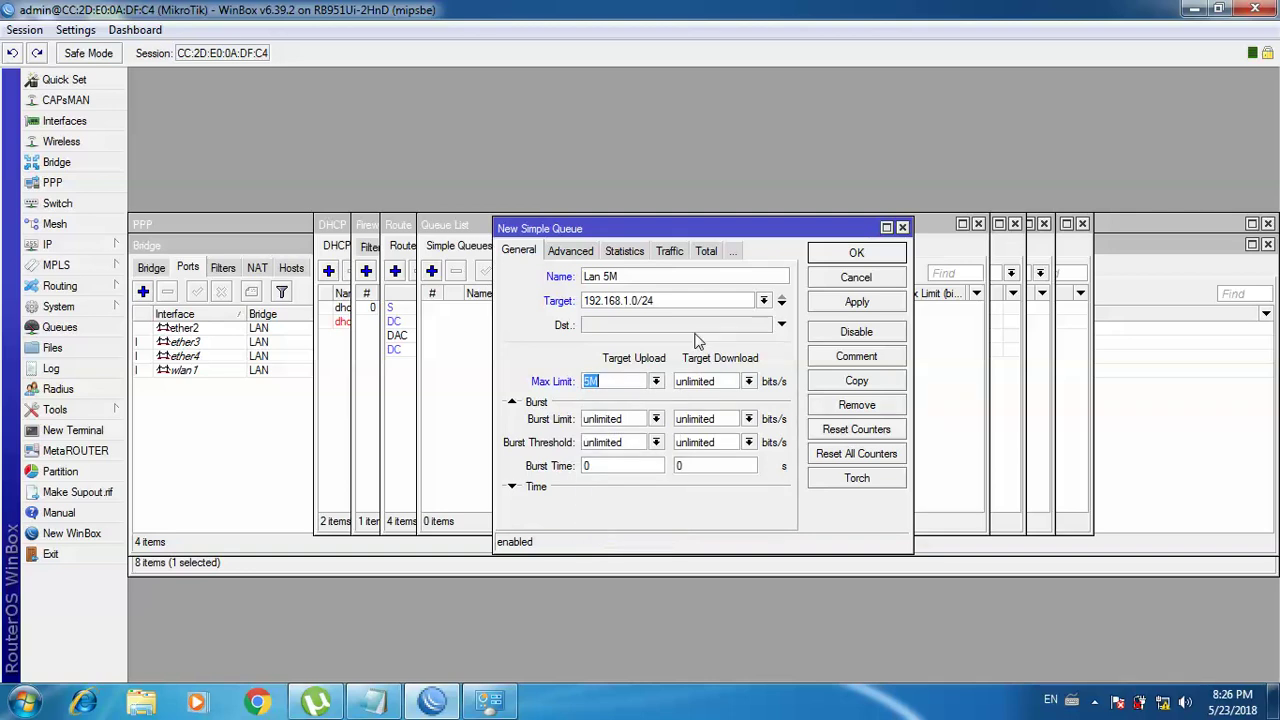
left_click(749, 382)
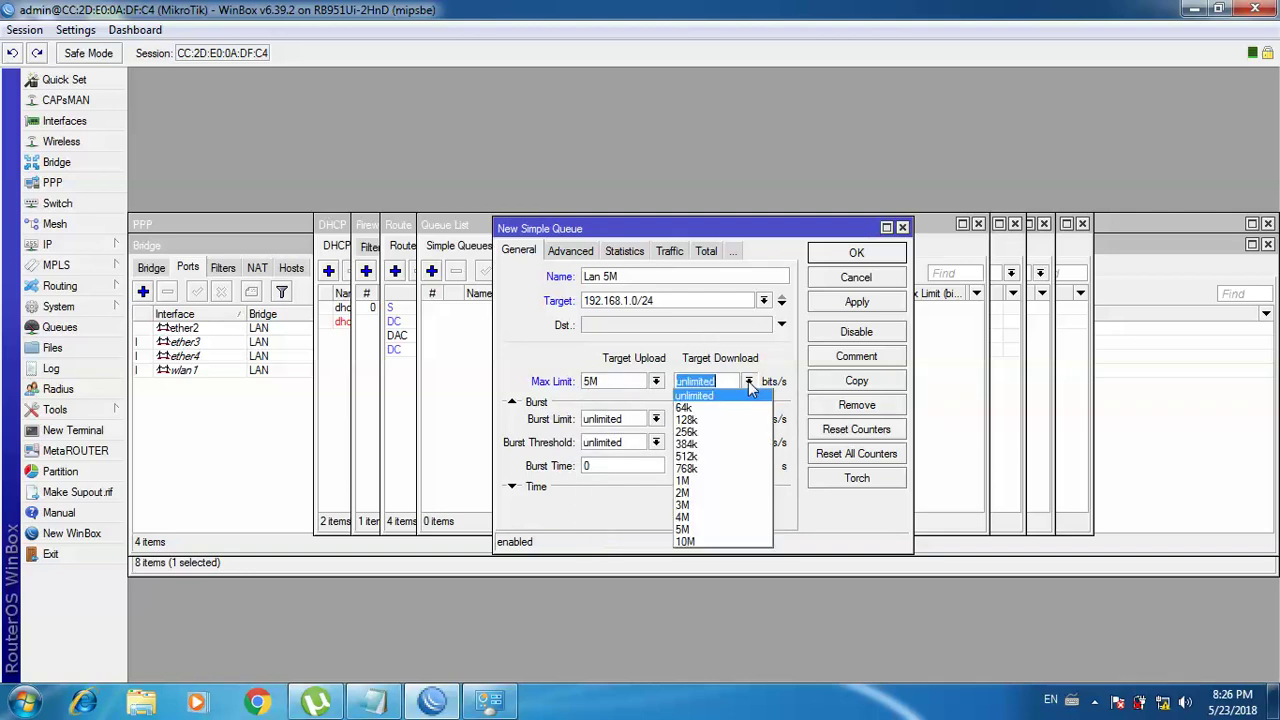
left_click(683, 518)
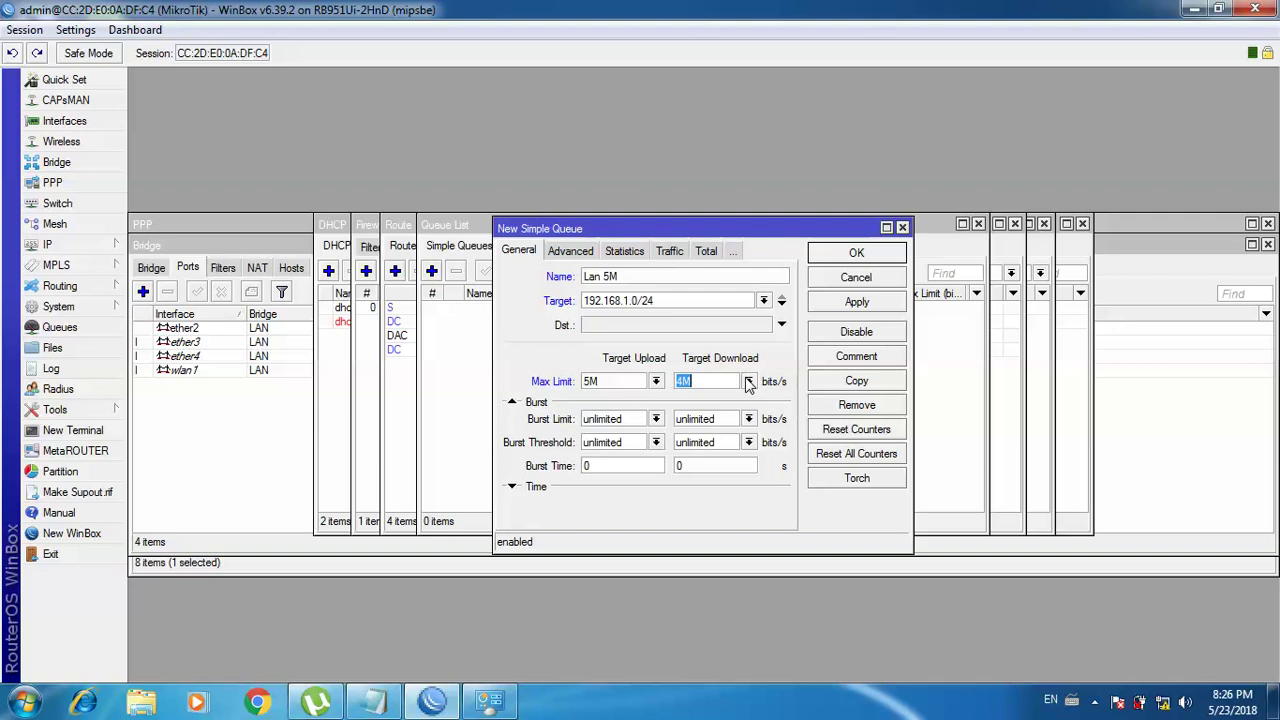
Set the queue's burst limit to 10M for both target upload and target download
left_click(655, 418)
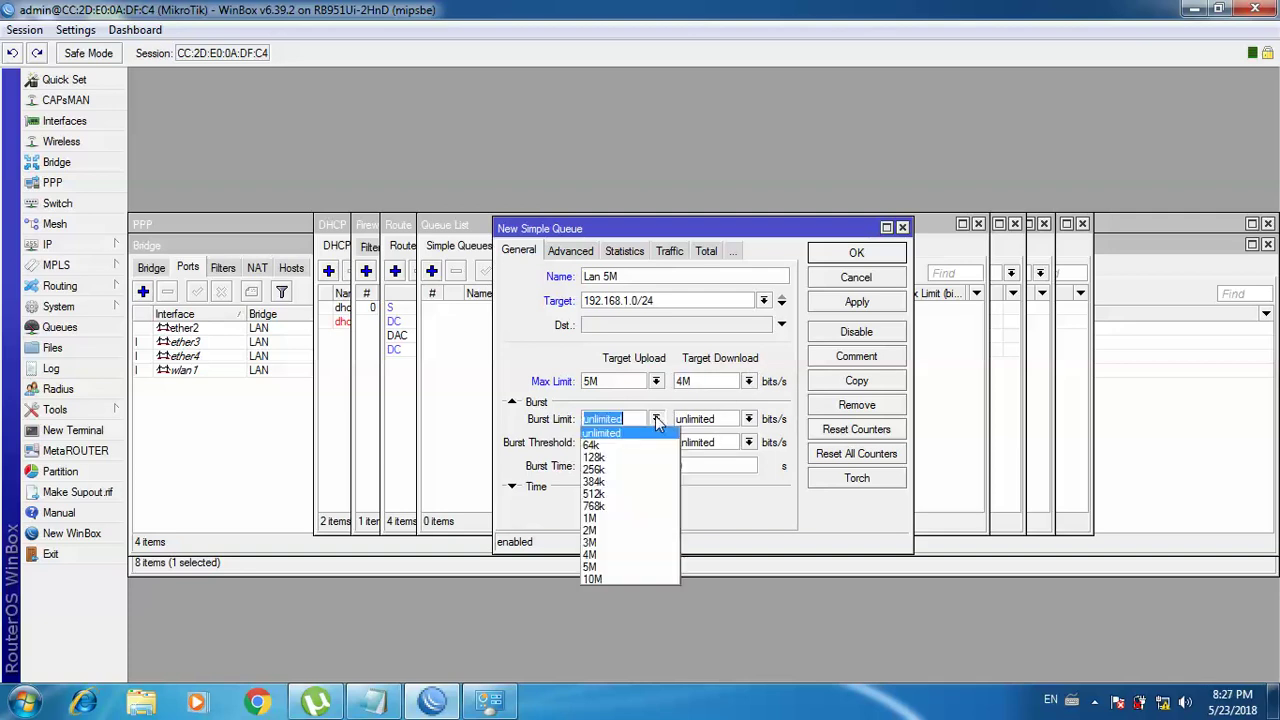
left_click(590, 567)
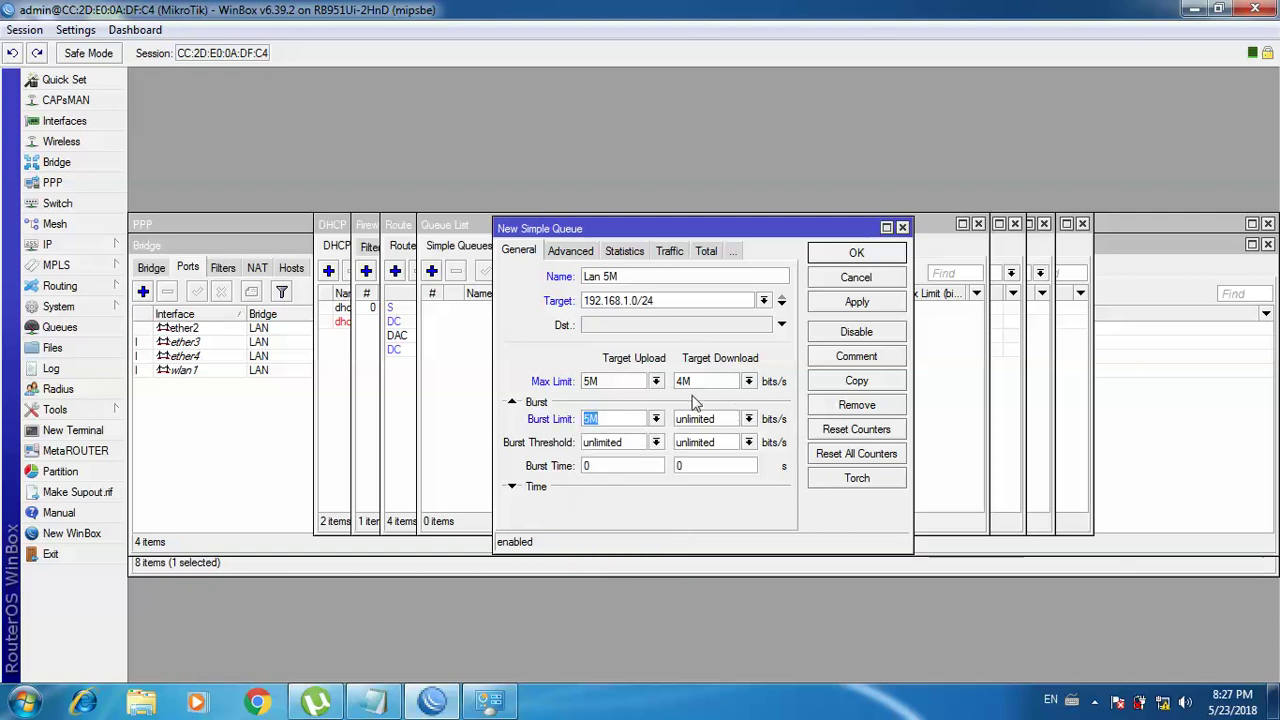
left_click(656, 418)
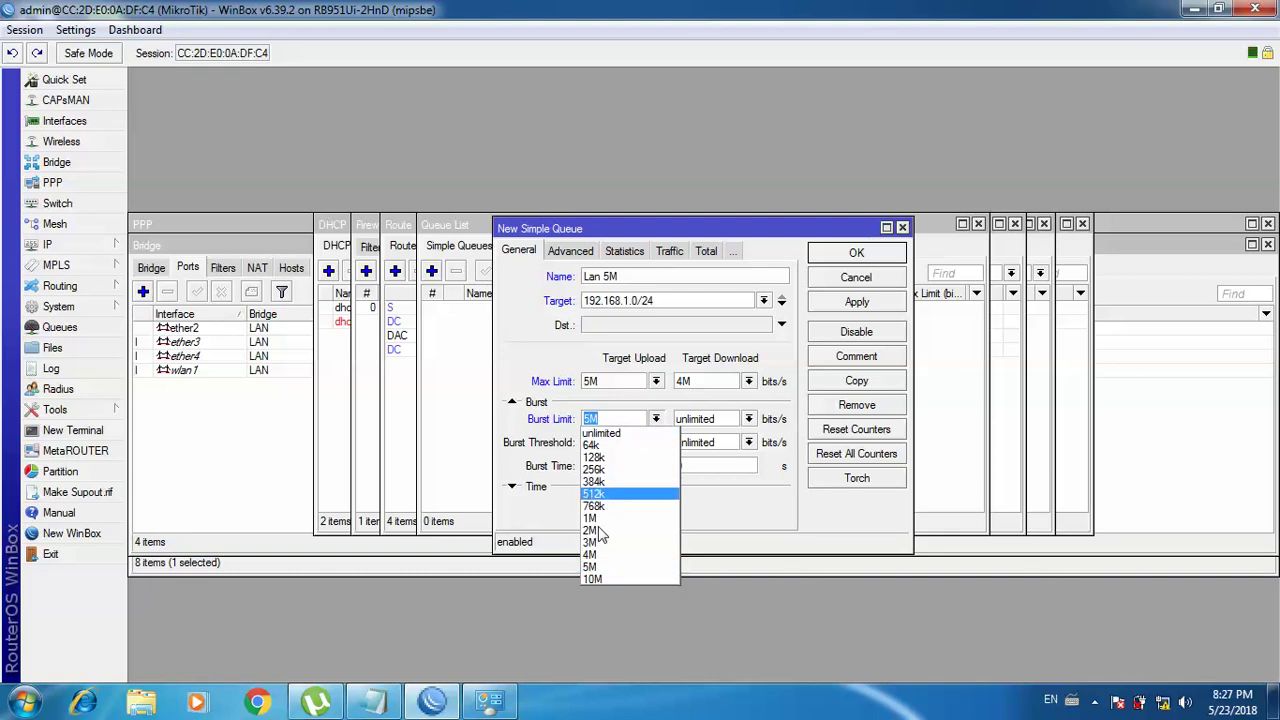
left_click(592, 582)
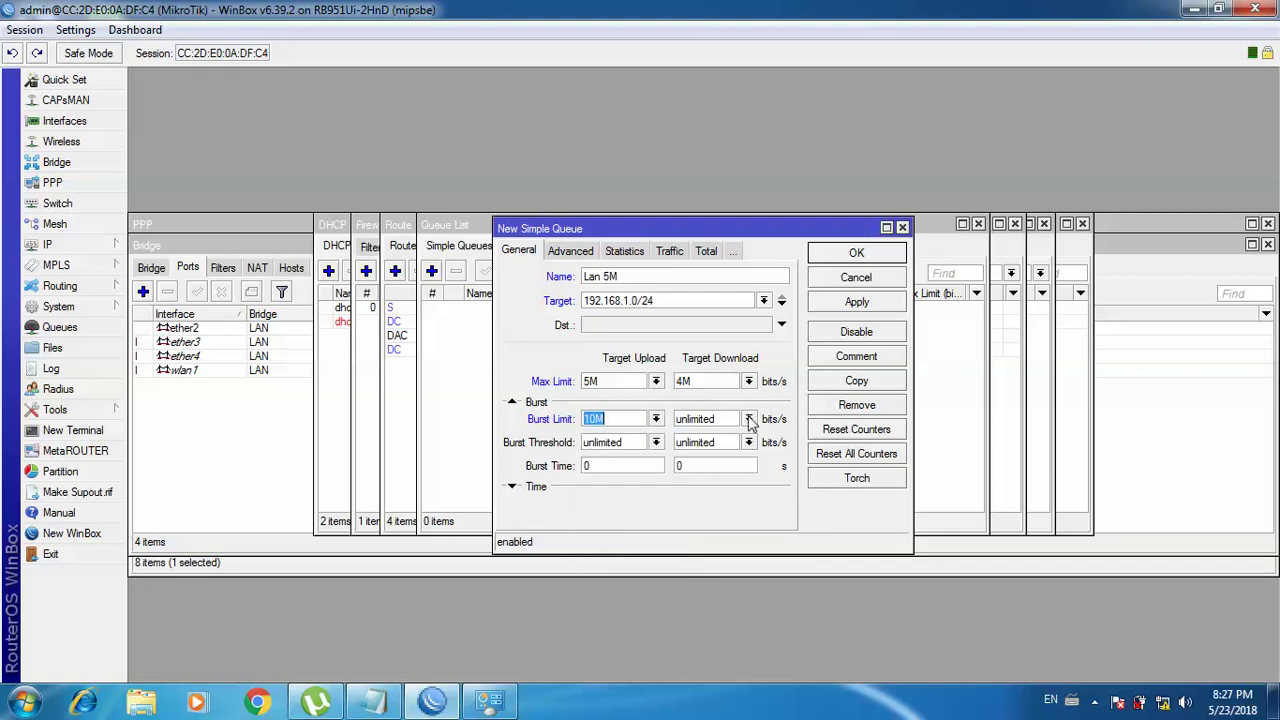
left_click(748, 419)
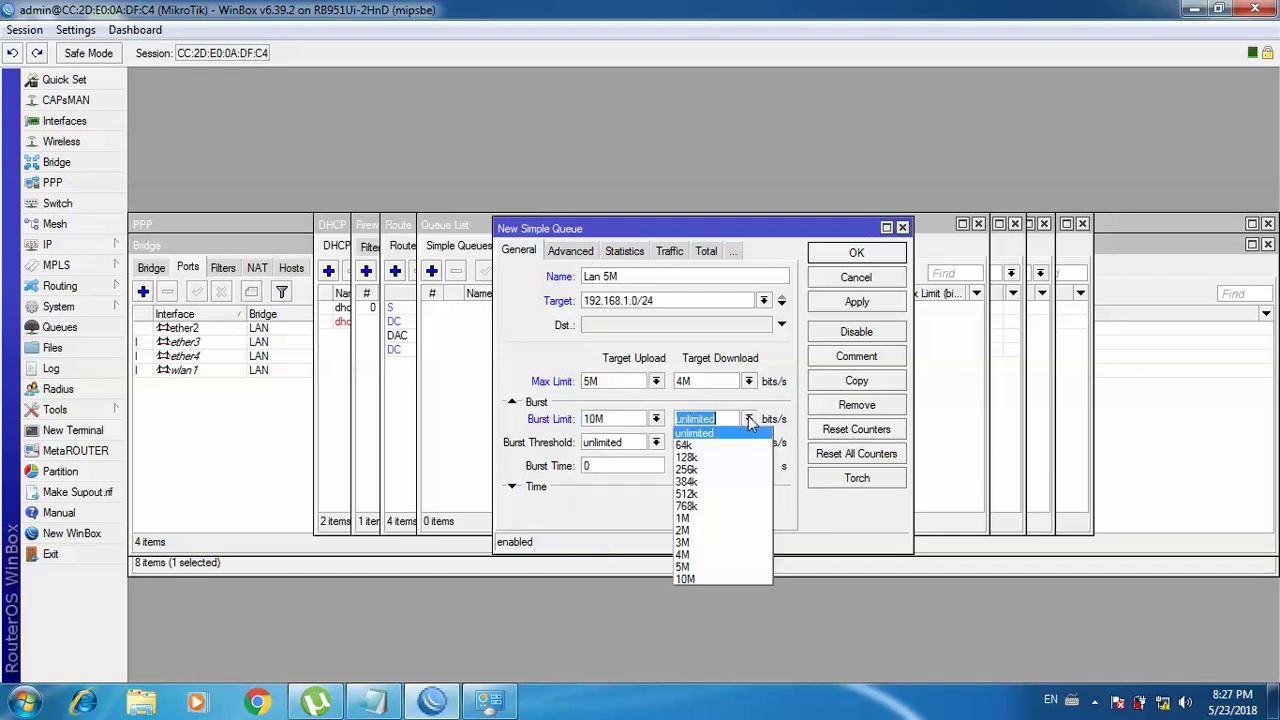
left_click(684, 583)
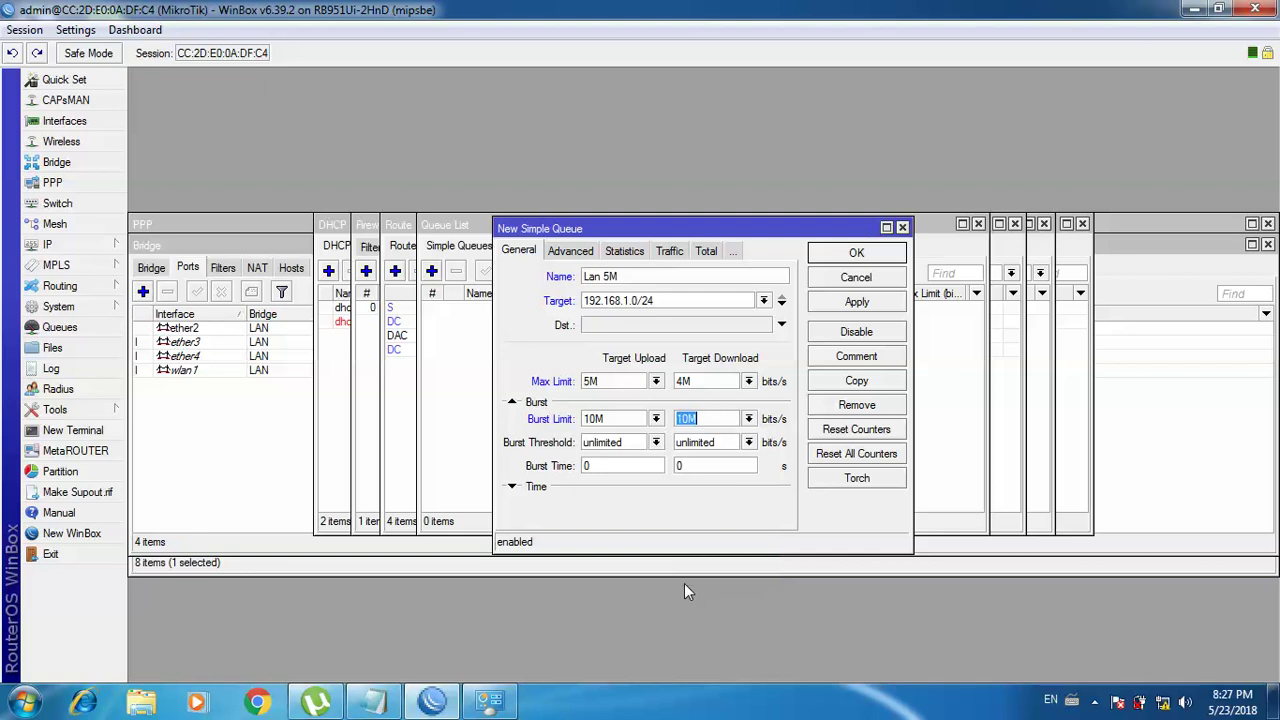
Set the queue's burst time to 8 seconds for both upload and download, and save the queue
left_click(604, 459)
key("BackSpace")
type("8")
left_click(681, 467)
key("BackSpace")
type("8")
left_click(884, 260)
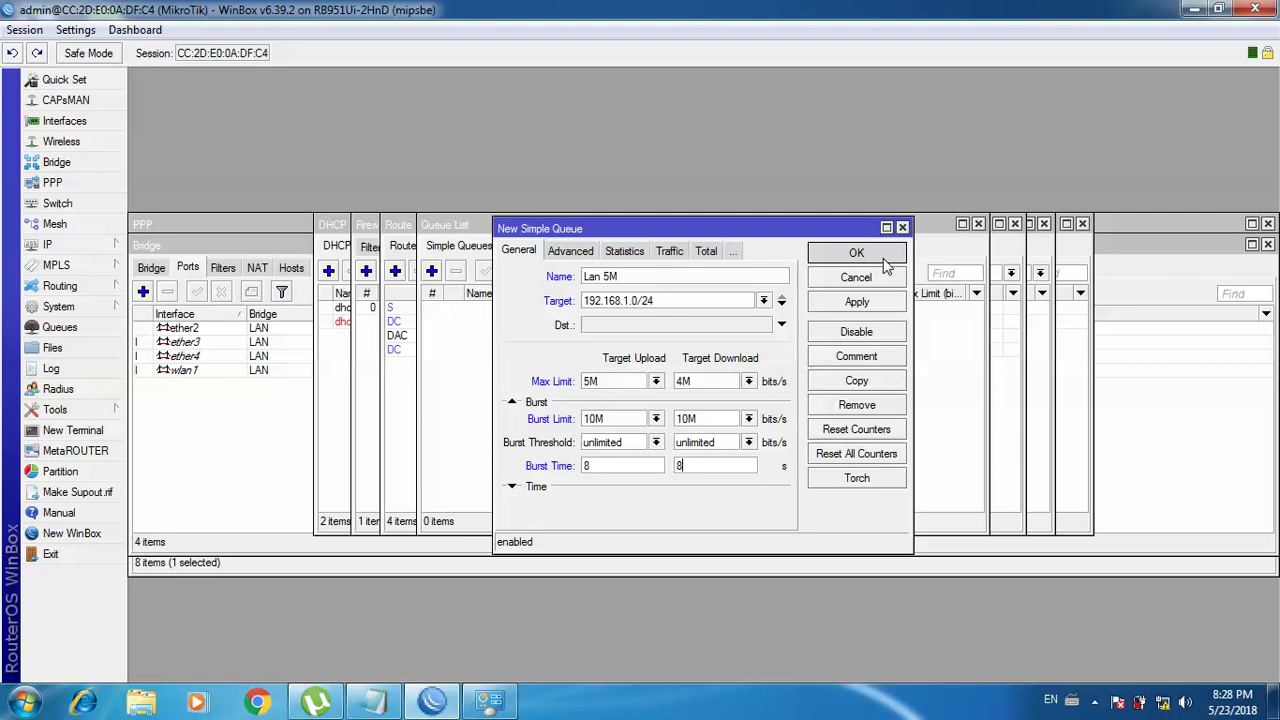
left_click(856, 253)
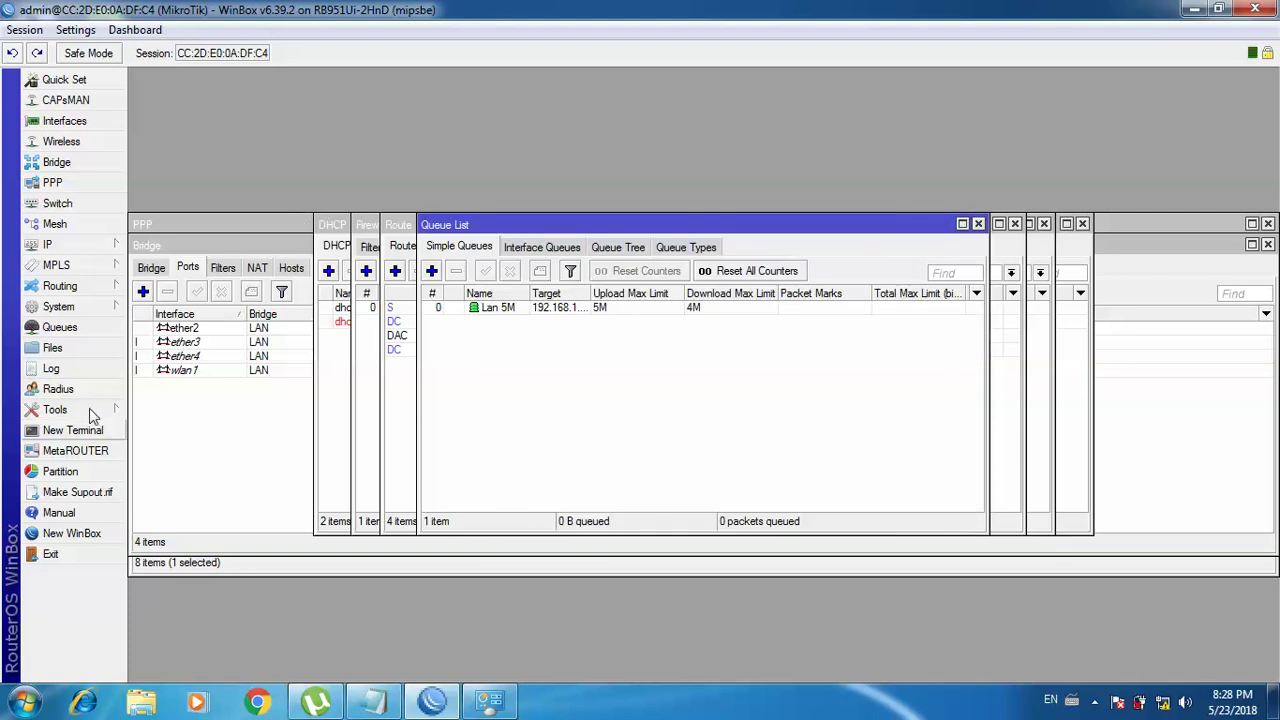
Run Torch on the LAN interface to examine its live traffic by source and destination address
left_click(56, 409)
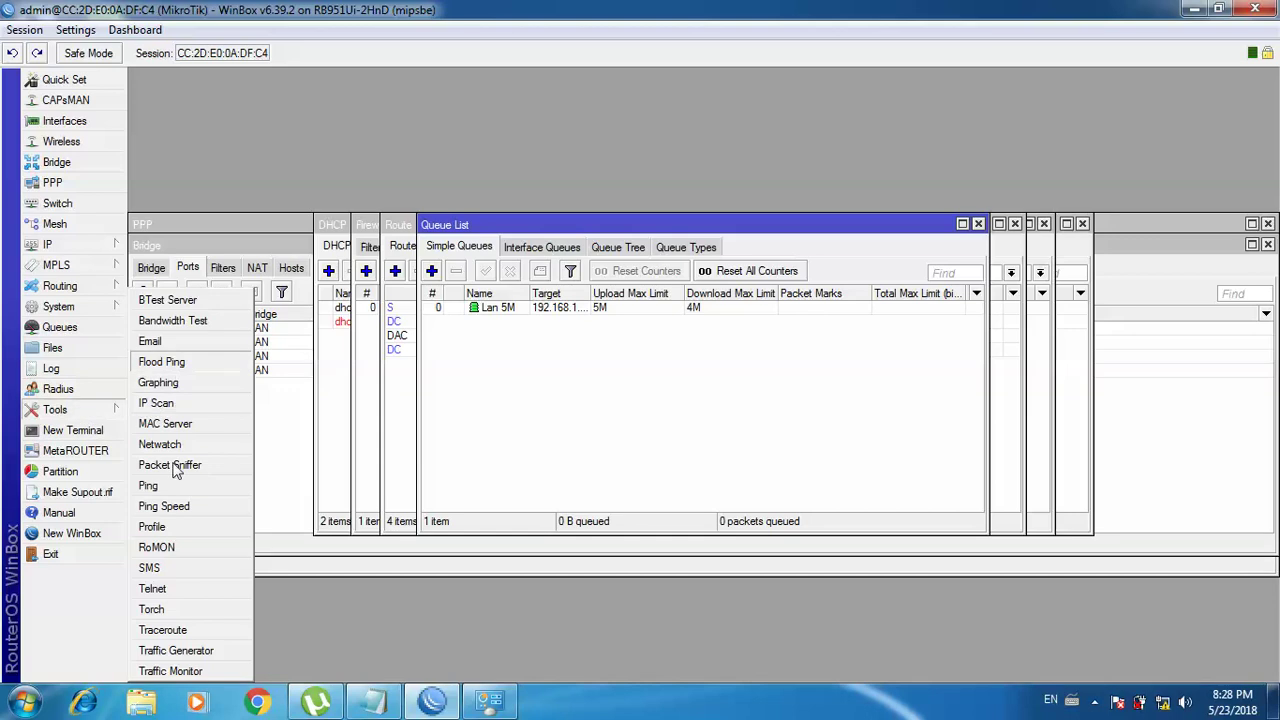
left_click(155, 612)
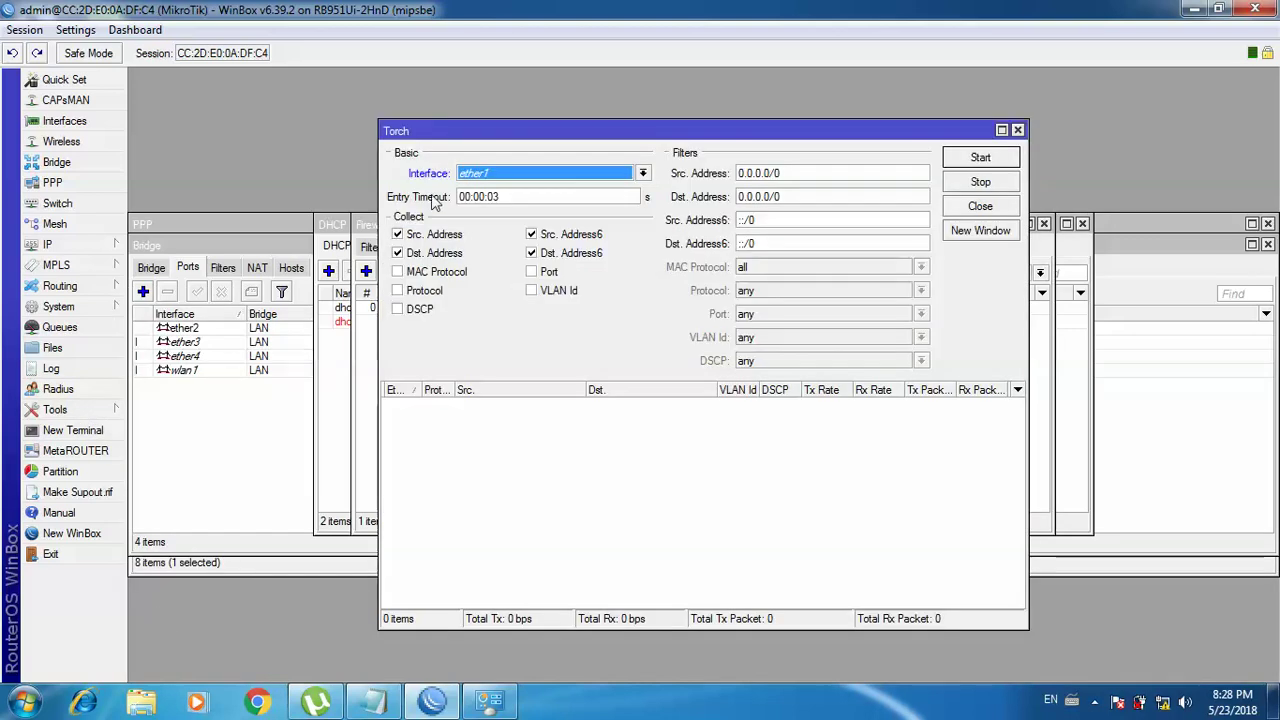
left_click(533, 174)
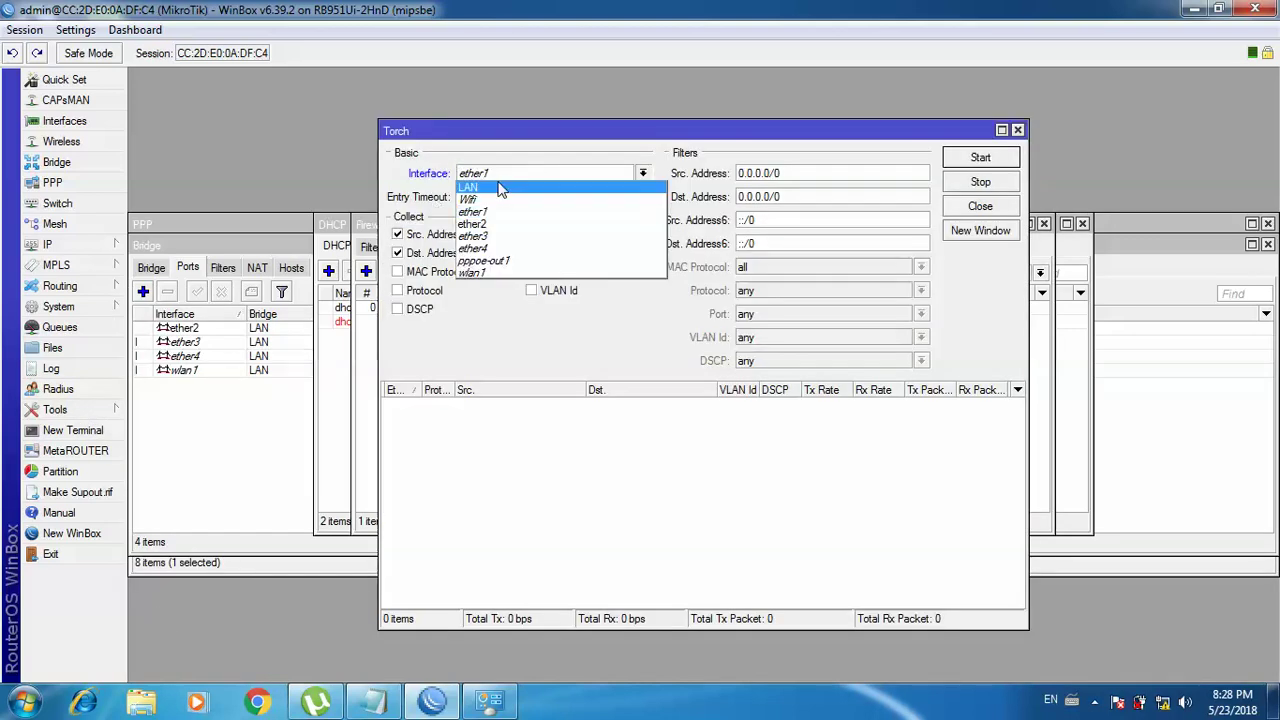
left_click(500, 188)
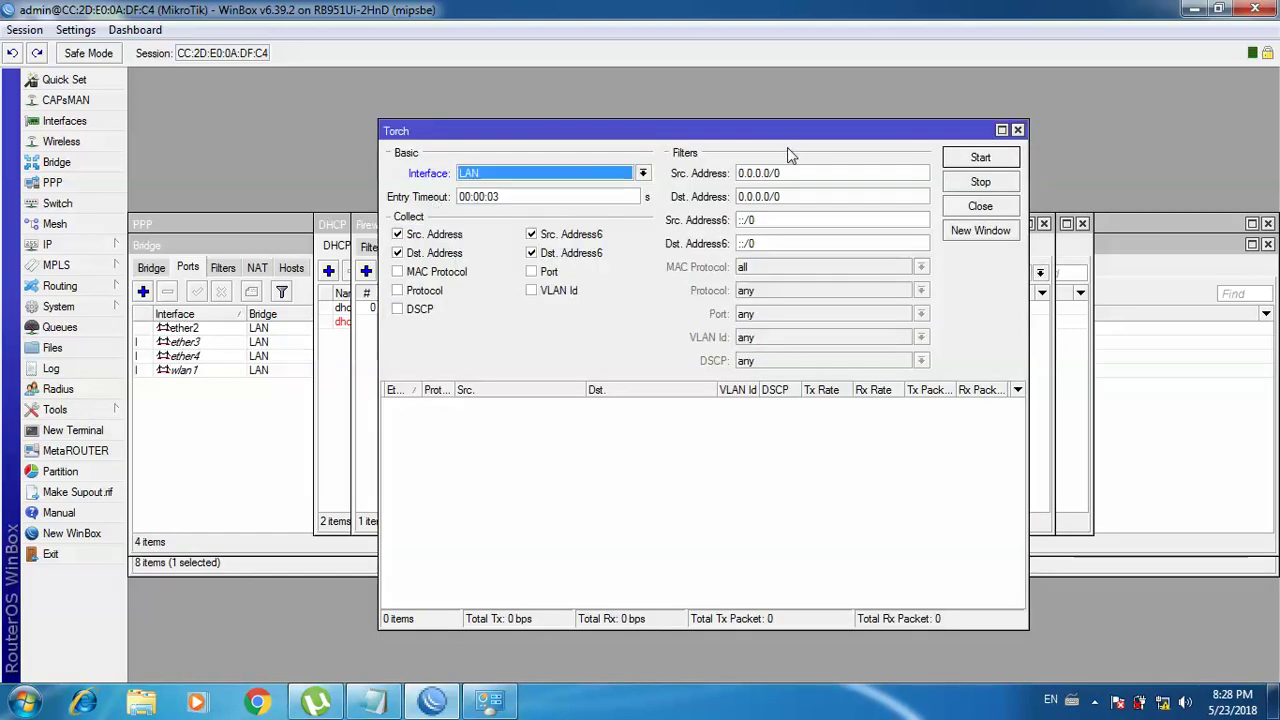
left_click(974, 162)
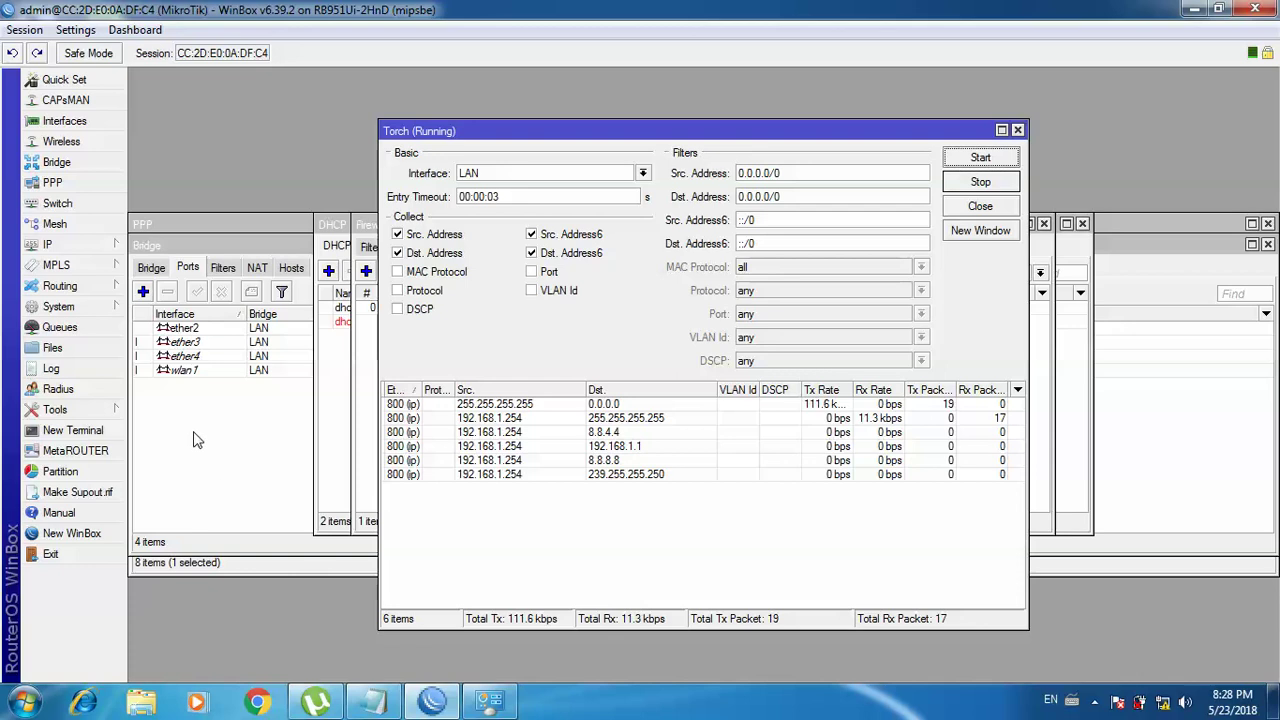
Open the router's log to examine recent events, and close both the log and Torch
left_click(51, 368)
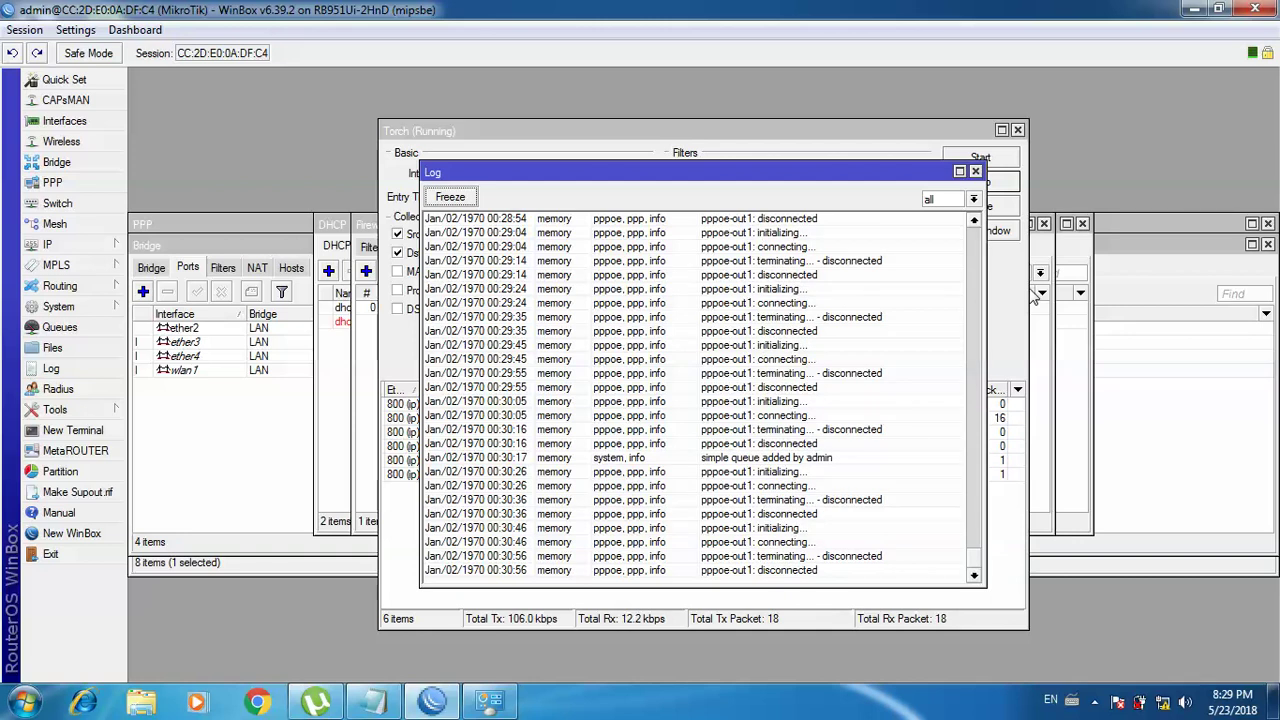
left_click(975, 172)
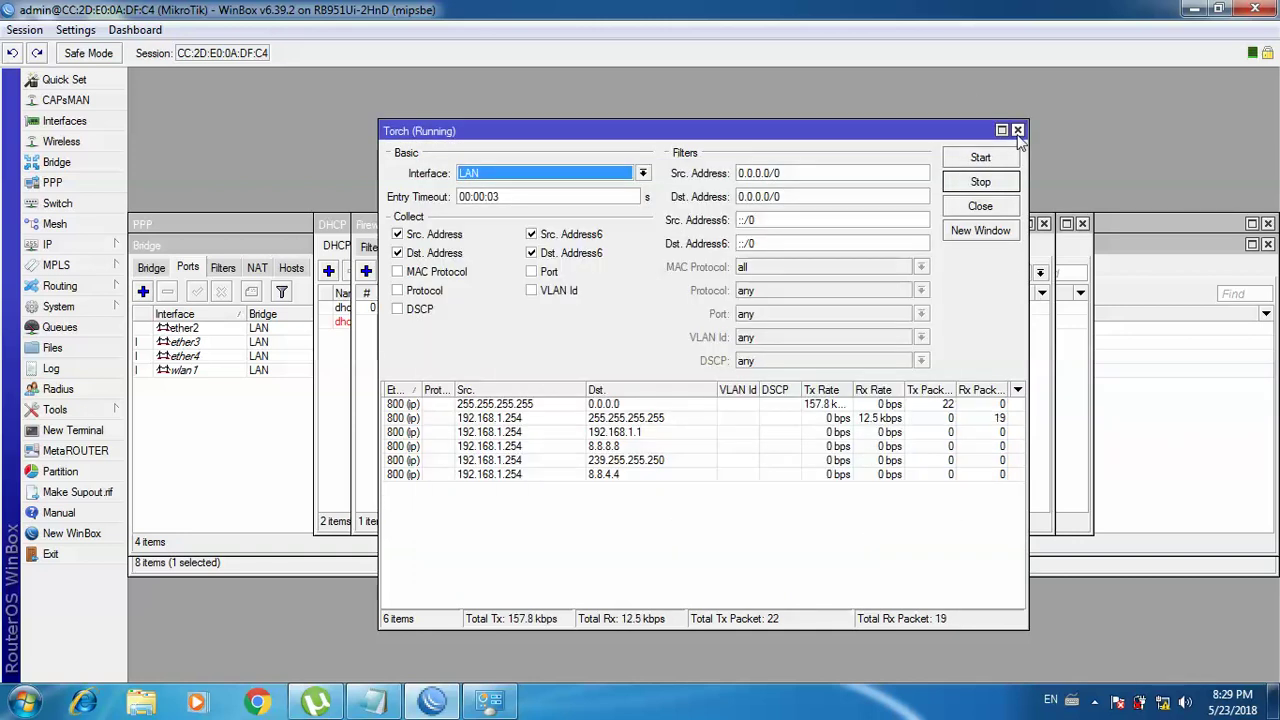
left_click(1017, 131)
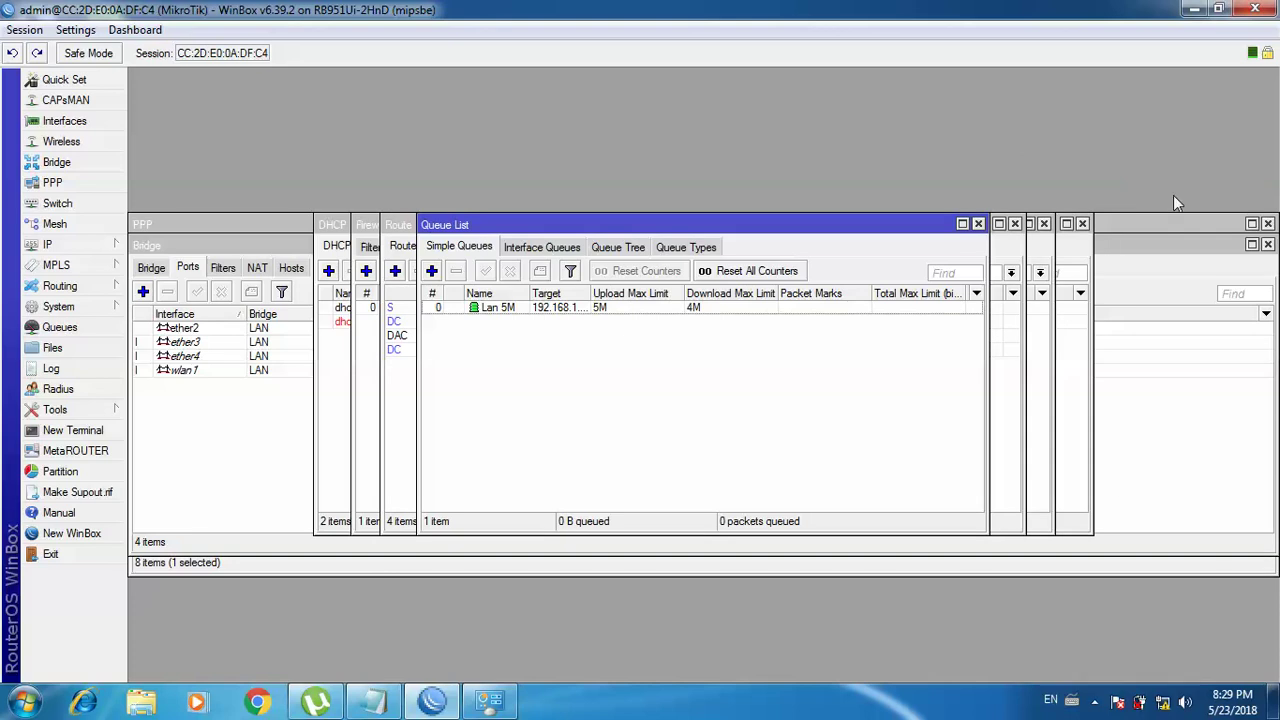